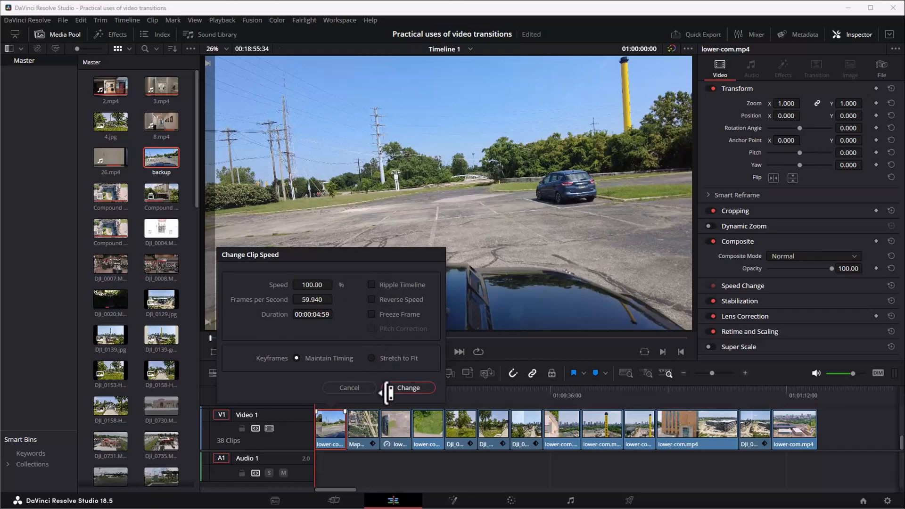
Check the first timeline clip's speed and duration settings without applying any change.
left_click(349, 388)
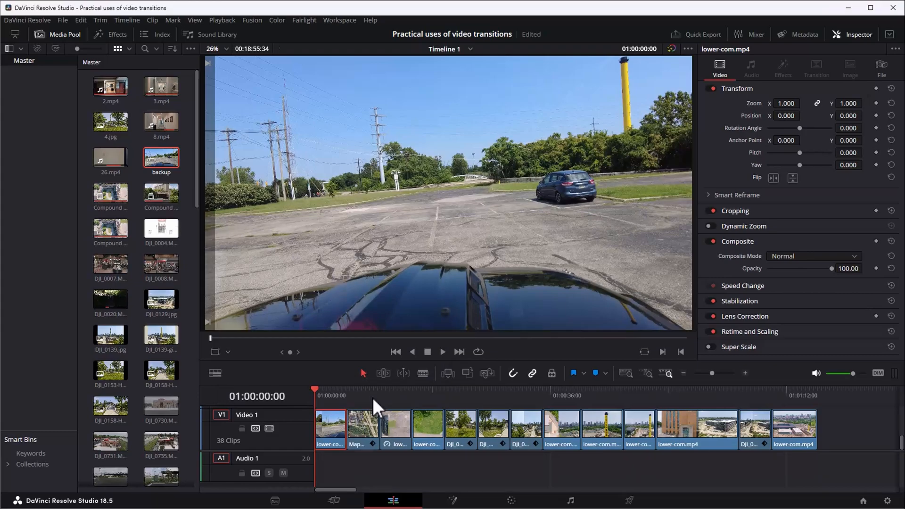
key("ctrl+d")
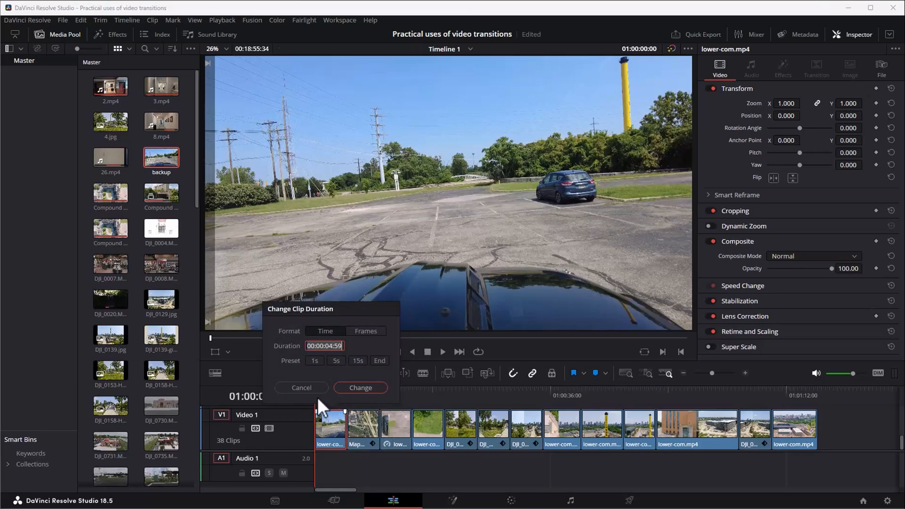
left_click(302, 388)
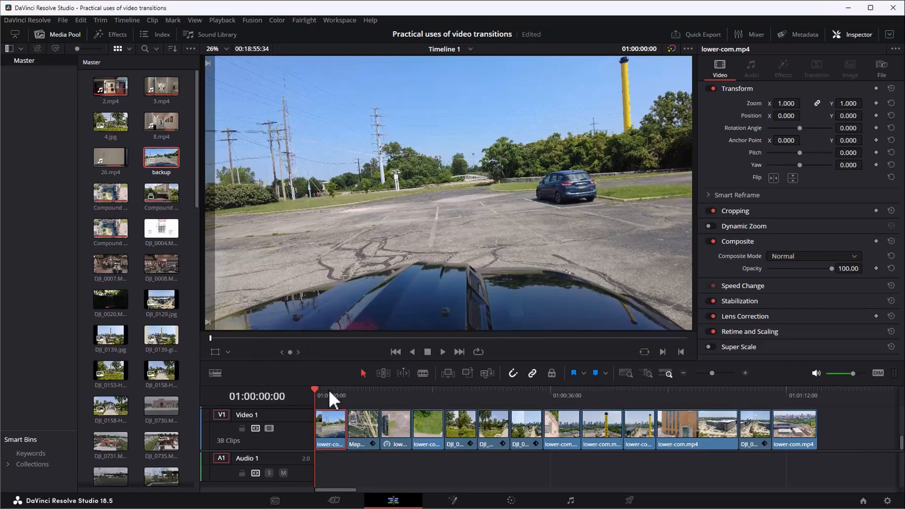
Try splitting the first lower-com.mp4 clip at 01:00:02:23, and undo the split.
scroll(376, 418, "up", 10)
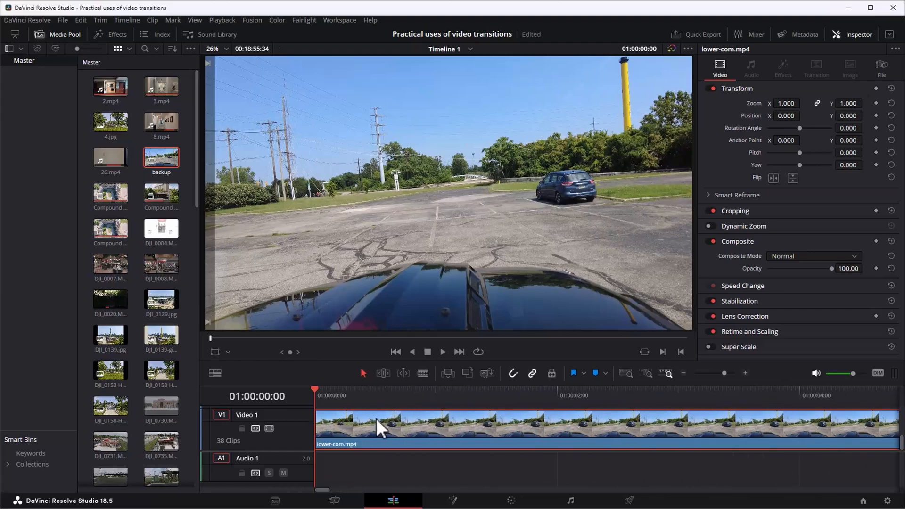
scroll(446, 421, "down", 1)
left_click(561, 389)
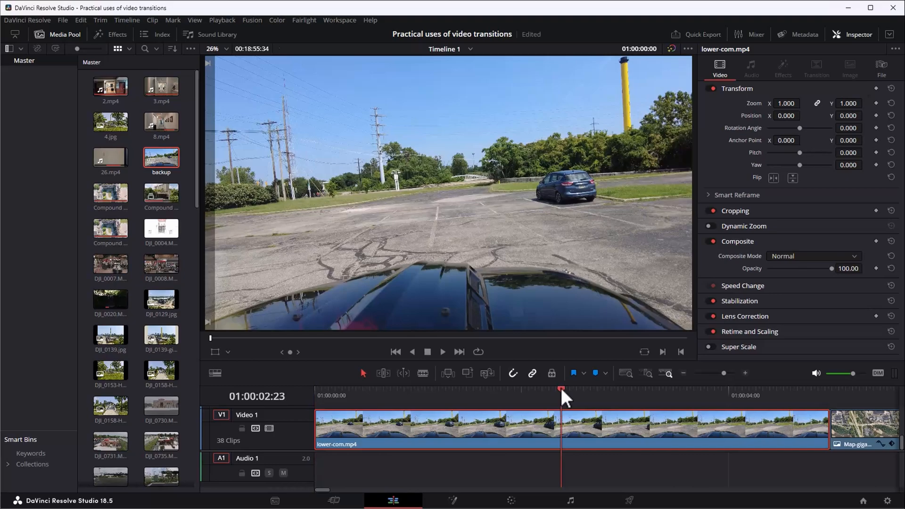
key("ctrl+b")
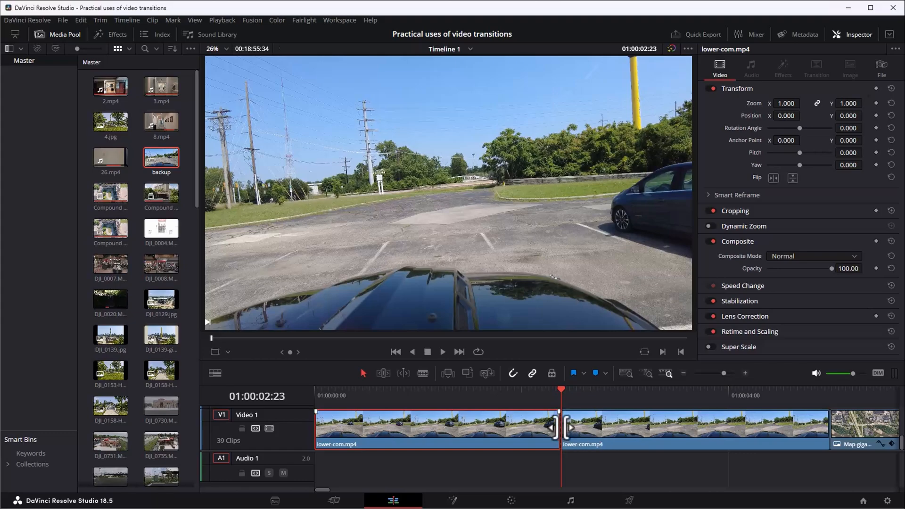
key("ctrl+z")
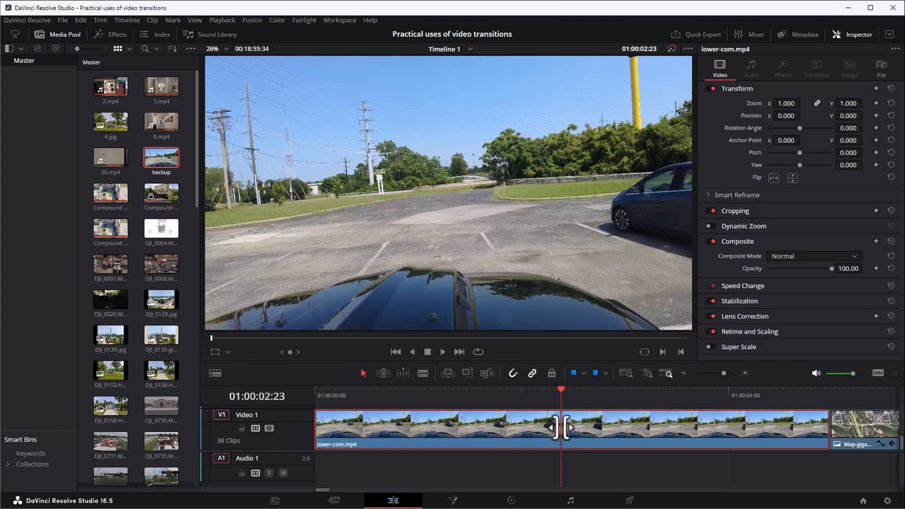
Try splitting the first lower-com.mp4 clip at 01:00:01:34, and undo the split.
left_click(477, 393)
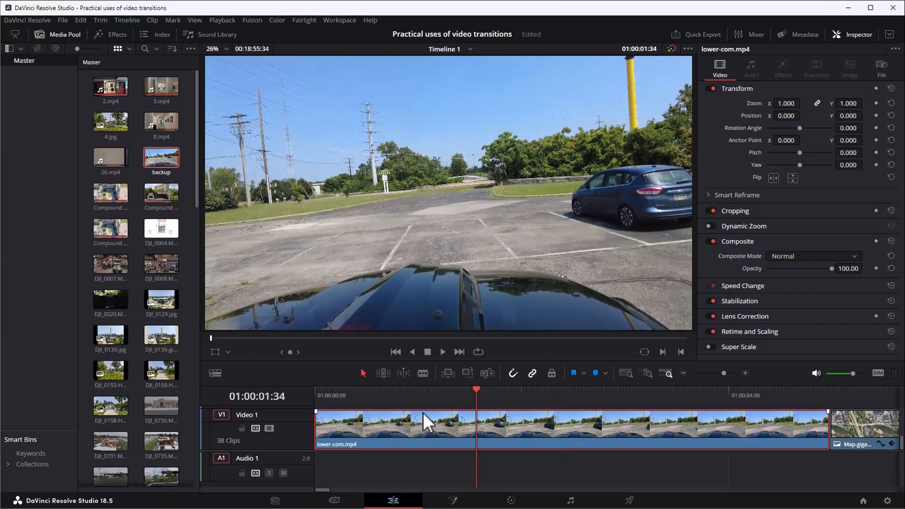
key("ctrl+b")
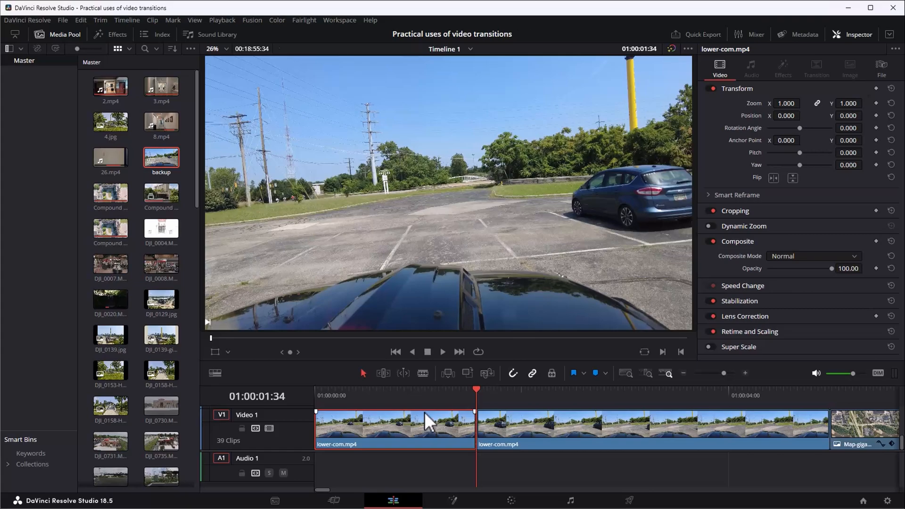
key("ctrl+z")
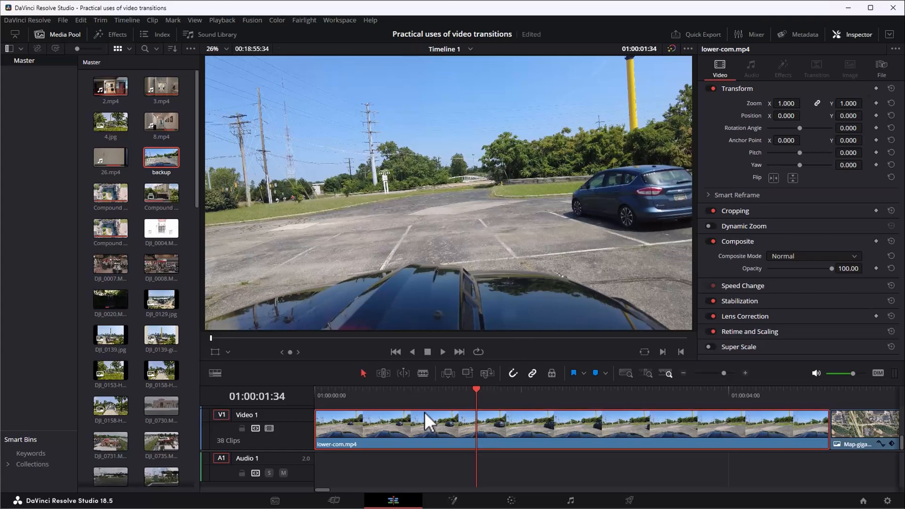
scroll(425, 412, "down", 5)
scroll(424, 412, "down", 2)
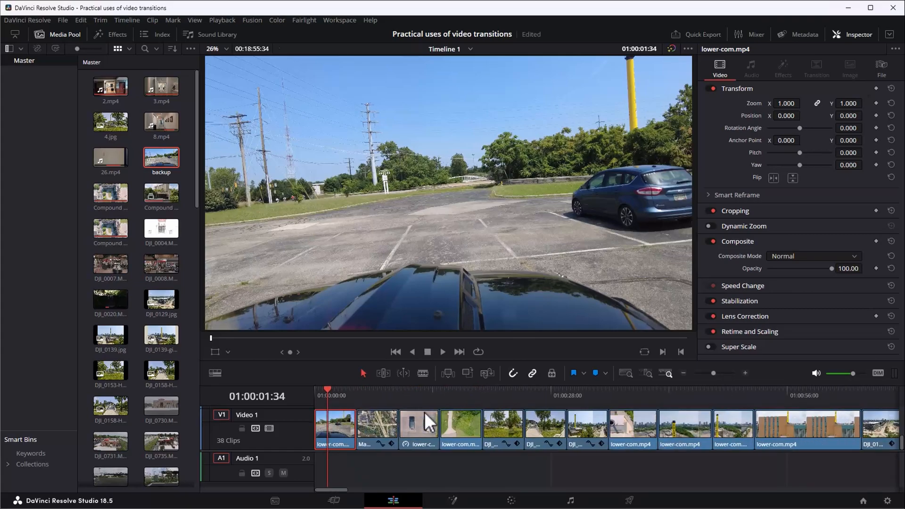
Look up the shortcut assigned to the Razor command by searching the keyboard customization for "razor".
left_click(28, 19)
left_click(34, 44)
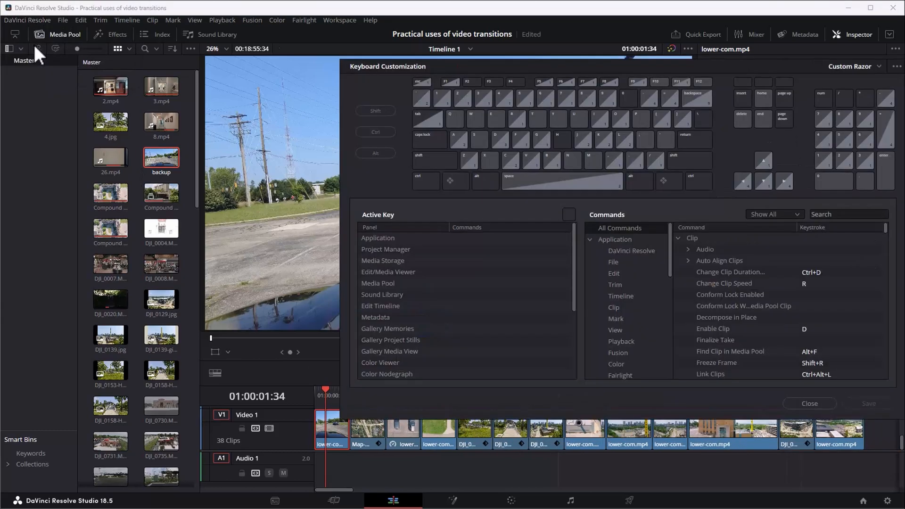
left_click(815, 214)
type("razor")
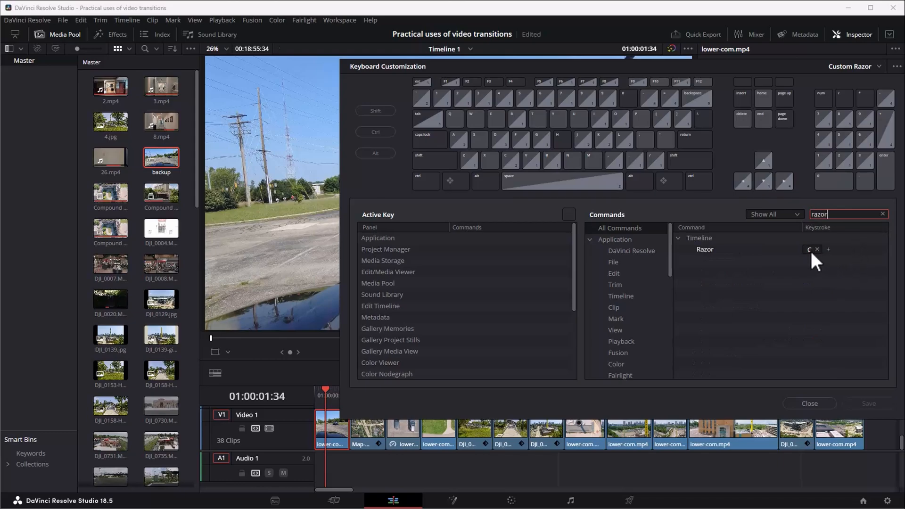
left_click(697, 253)
left_click(882, 214)
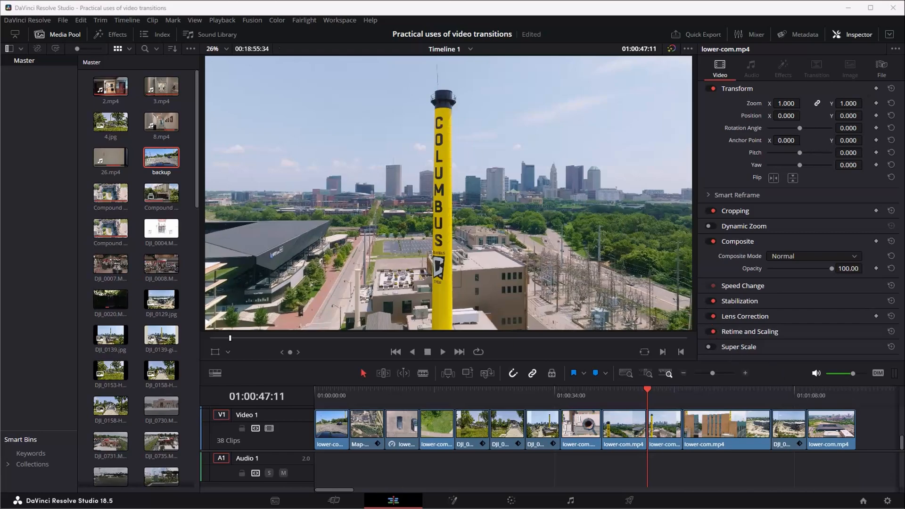
Play the opening lower-com.mp4 clip from the start of the timeline for a few seconds.
left_click(318, 391)
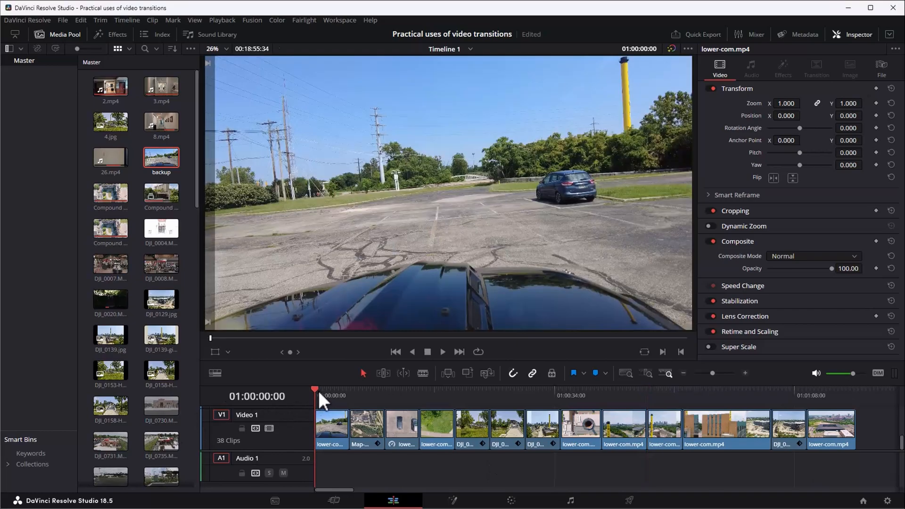
key("space")
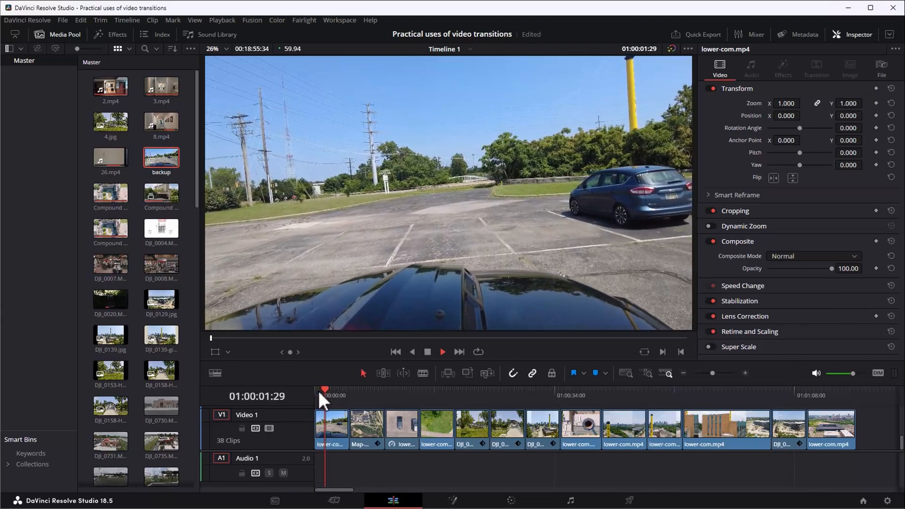
key("space")
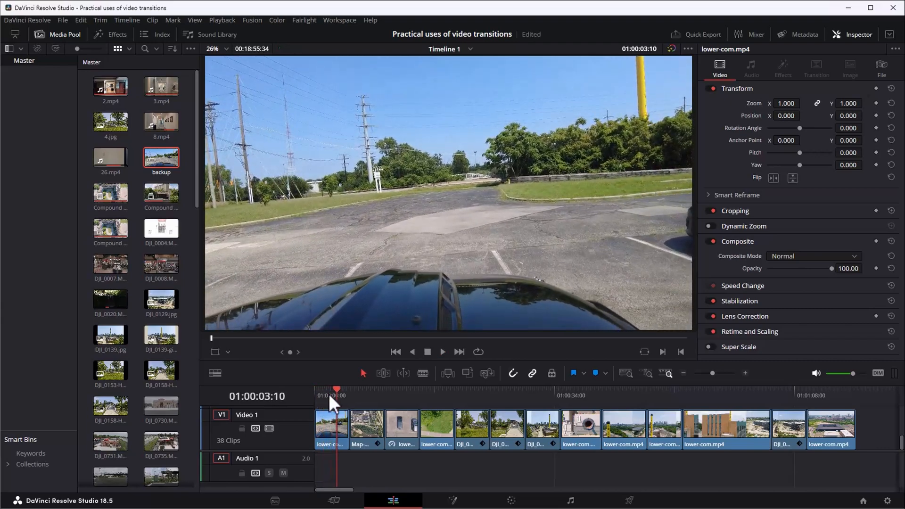
Shift all clips following the map image further along Video 1 to open a gap after it.
left_click(365, 397)
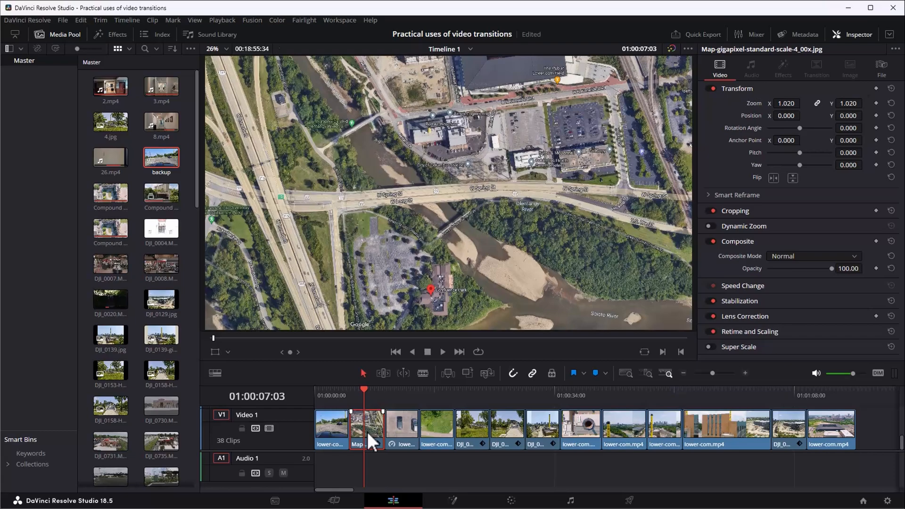
key("ctrl+d")
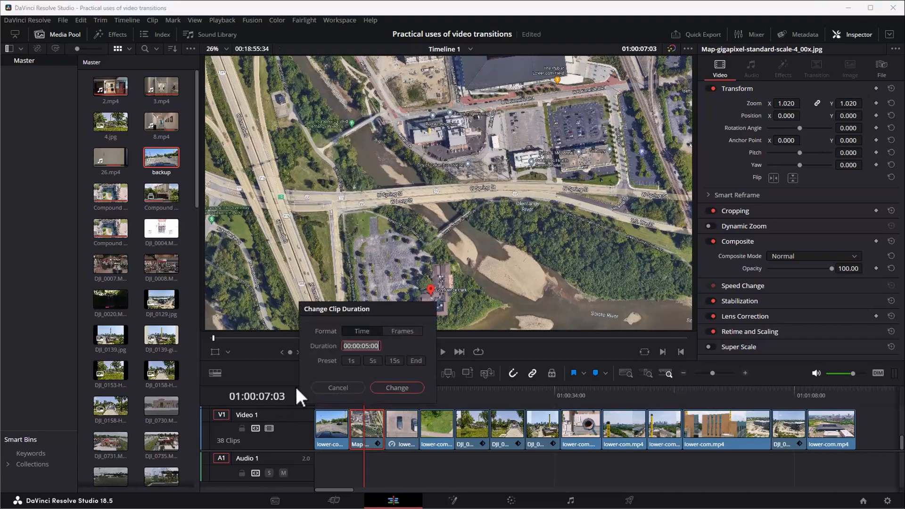
left_click(321, 385)
left_click_drag(830, 467, 465, 430)
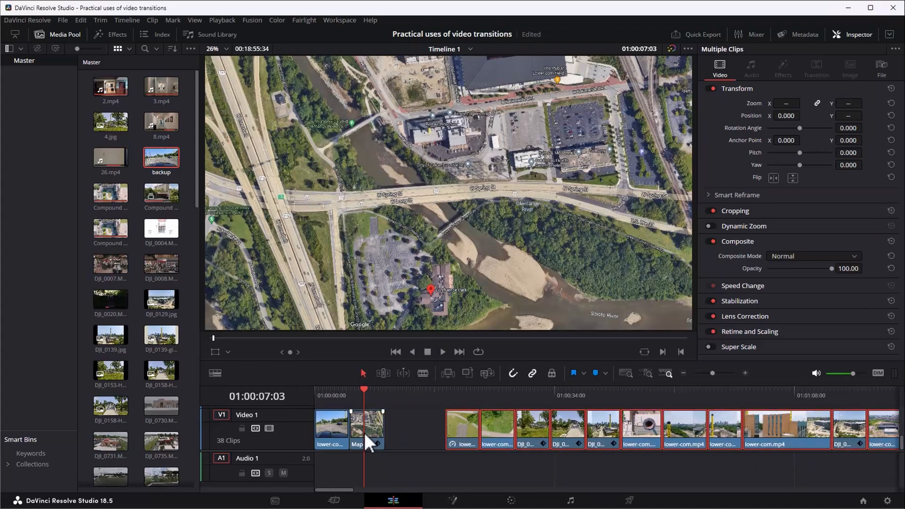
Change the map image clip's duration to 8 seconds.
left_click(376, 427)
key("ctrl+d")
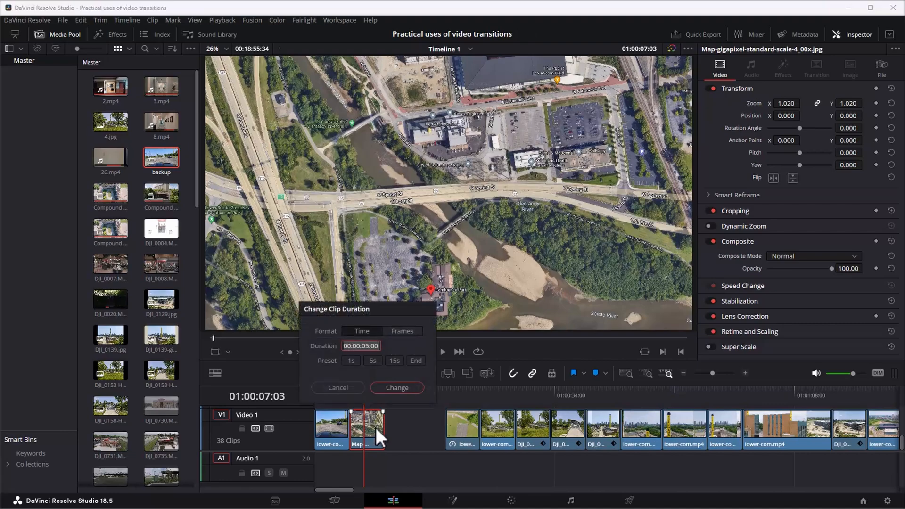
left_click(367, 346)
left_click(396, 387)
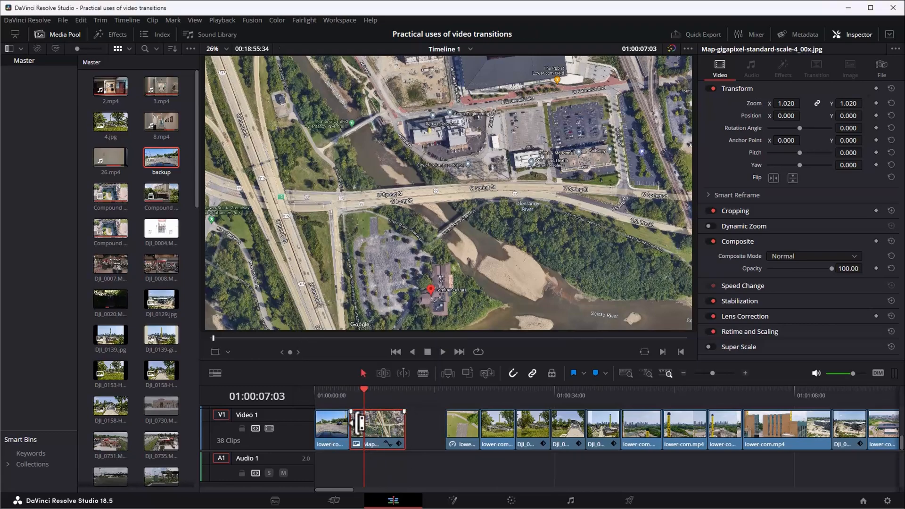
Try trimming the start of the map image clip forward to 01:00:08:00.
scroll(361, 424, "up", 8)
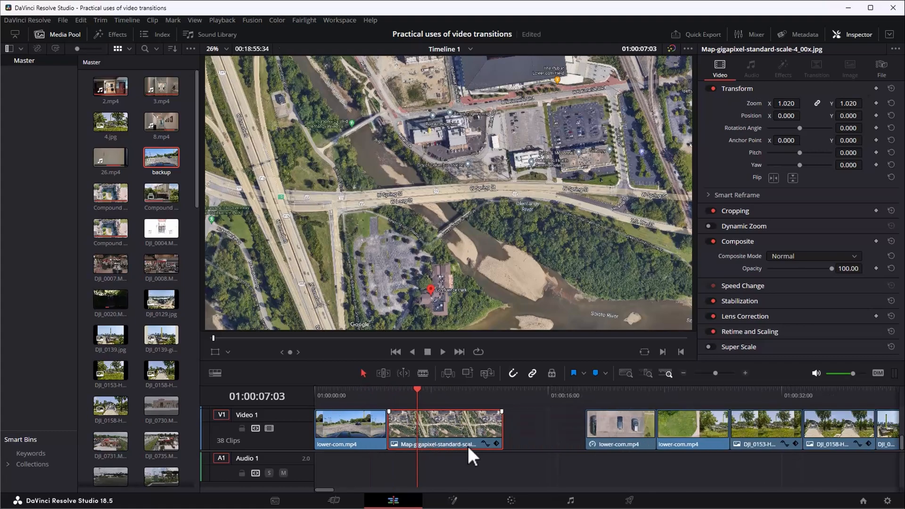
scroll(551, 441, "up", 2)
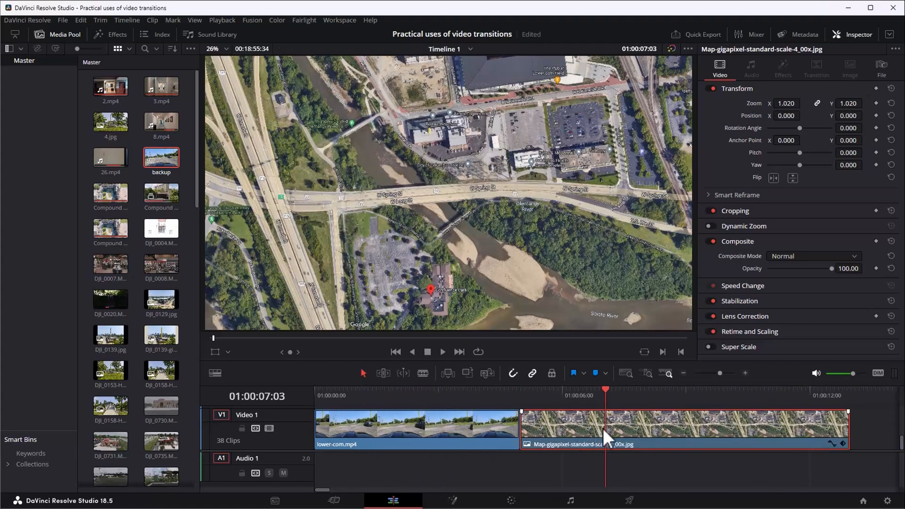
left_click(584, 393)
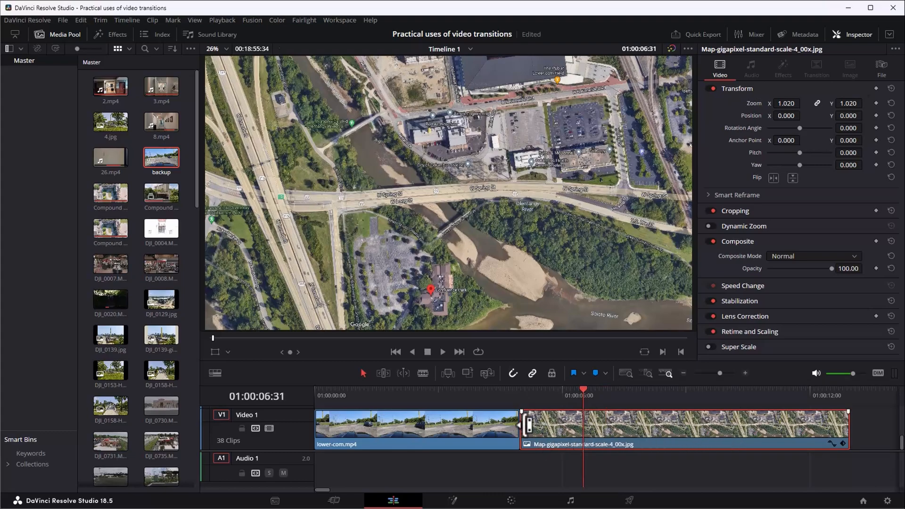
left_click(522, 395)
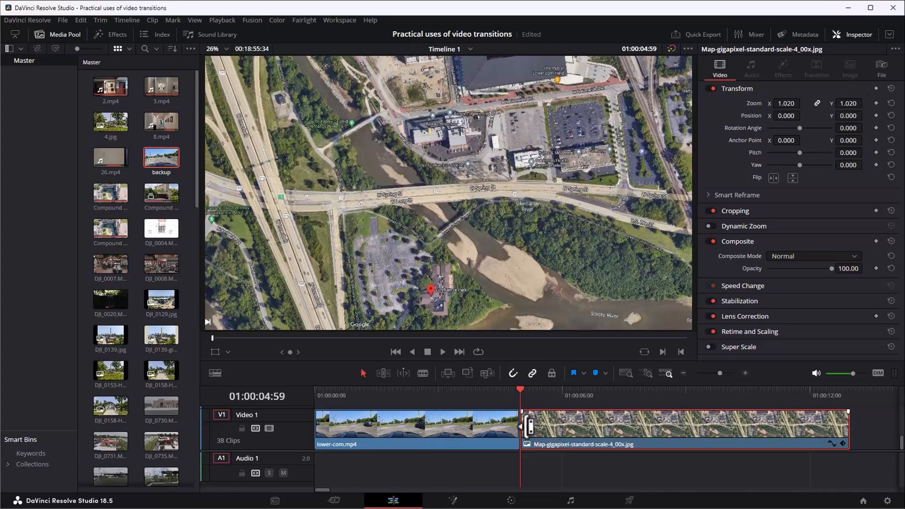
left_click_drag(529, 426, 654, 426)
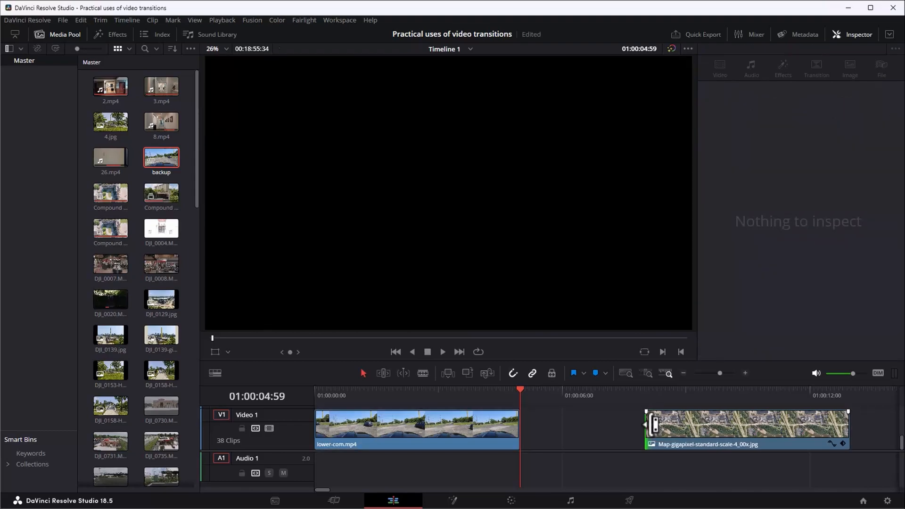
Undo the trim of the map image clip's start and split the clip at 01:00:08:00.
left_click(645, 396)
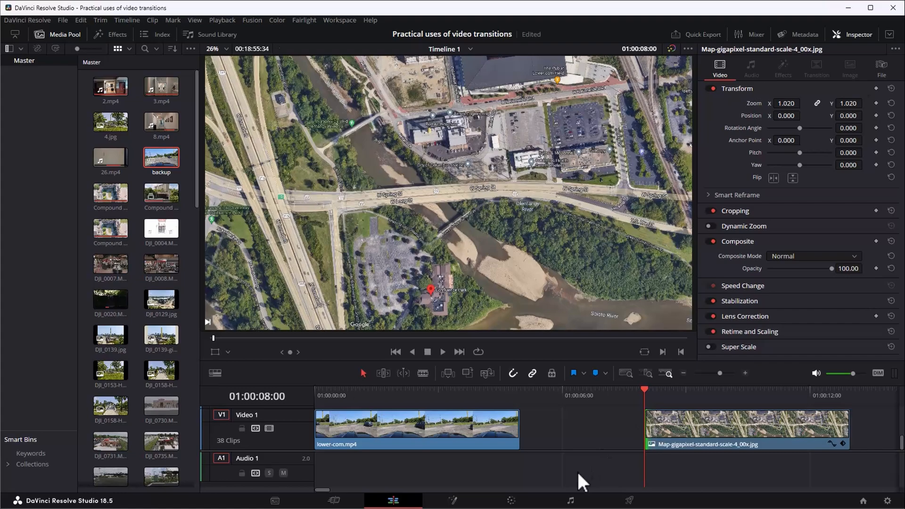
key("shift+comma")
key("shift+comma")
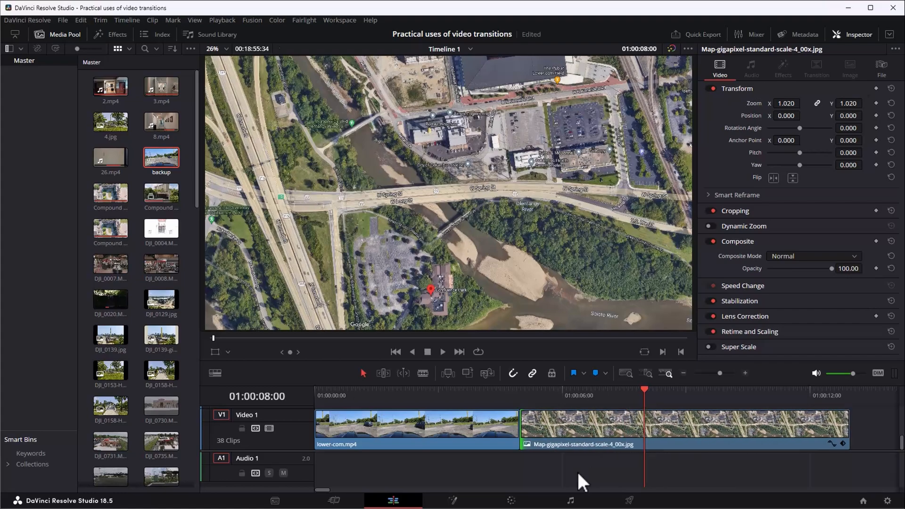
left_click(621, 440)
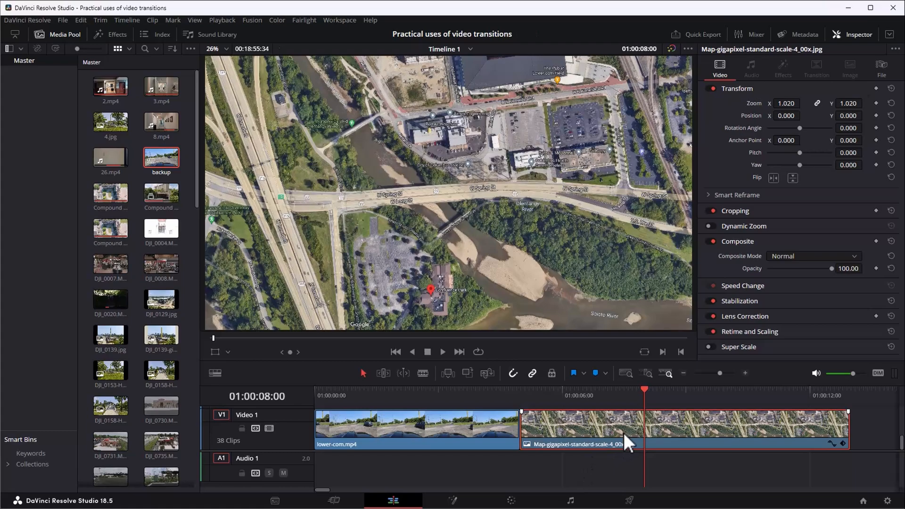
key("ctrl+b")
left_click(657, 431)
left_click(602, 431)
Play the first map segment from its beginning for a couple of seconds.
left_click(524, 393)
key("space")
key("space")
Add Zoom and Position keyframes to the second map segment at its first frame, 01:00:08:00.
left_click(670, 440)
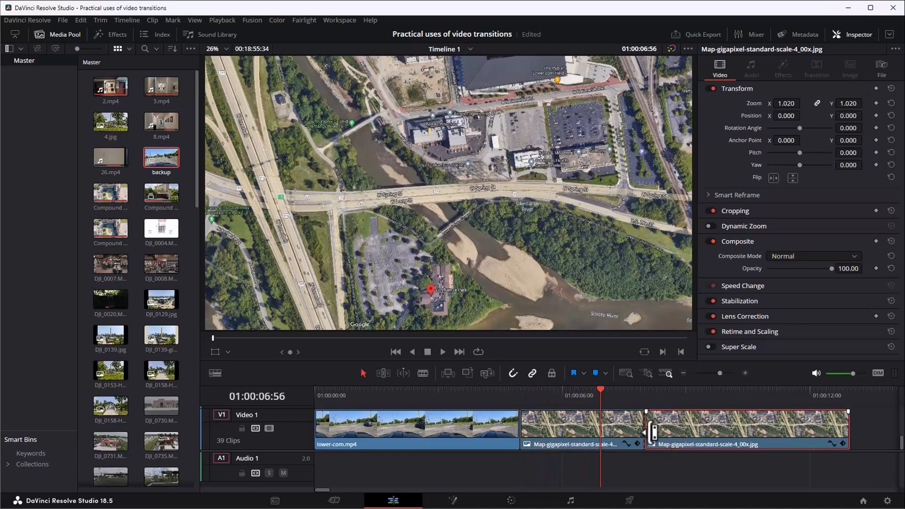
left_click(647, 395)
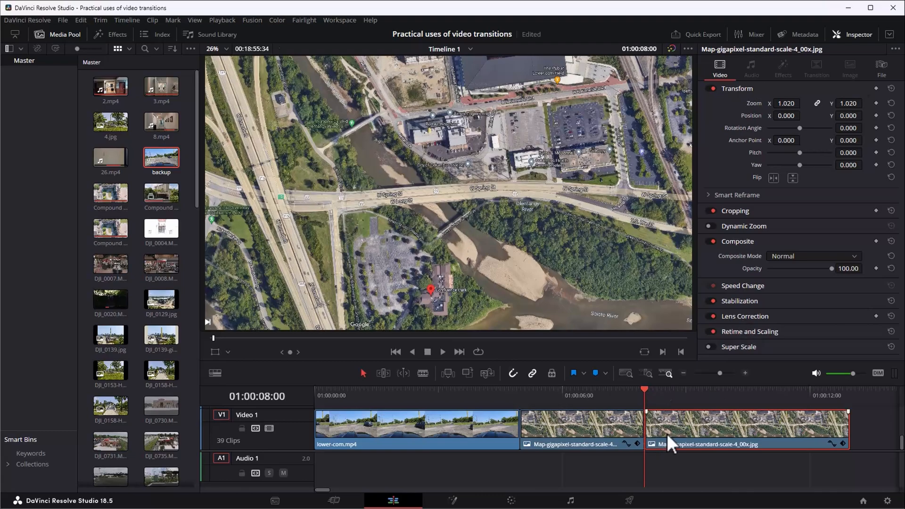
left_click(876, 103)
left_click(876, 115)
Set the second map segment's Zoom to 3.460 at its last frame, 01:00:12:58.
left_click_drag(840, 390, 846, 395)
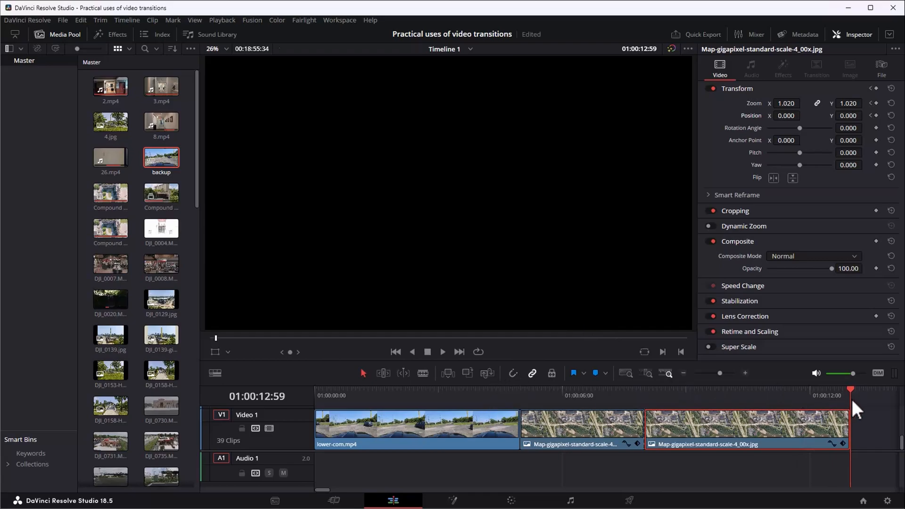
key("Left")
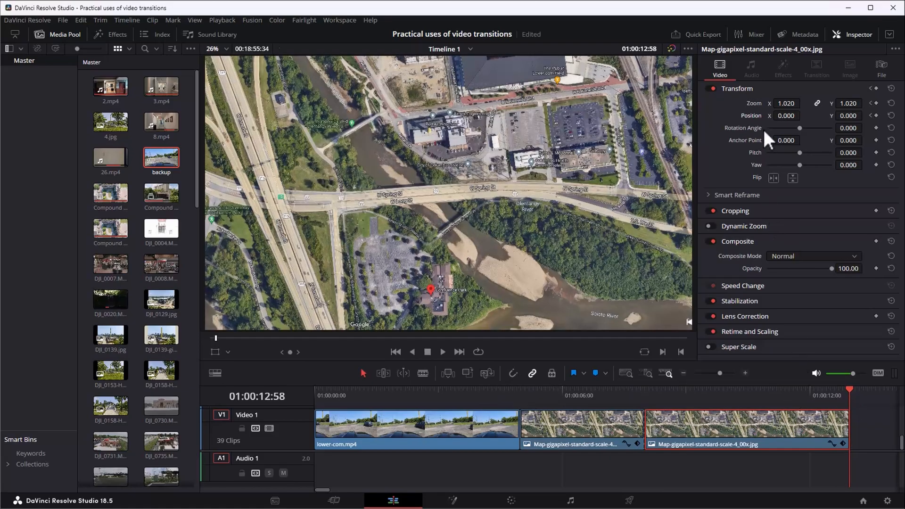
left_click_drag(782, 105, 804, 102)
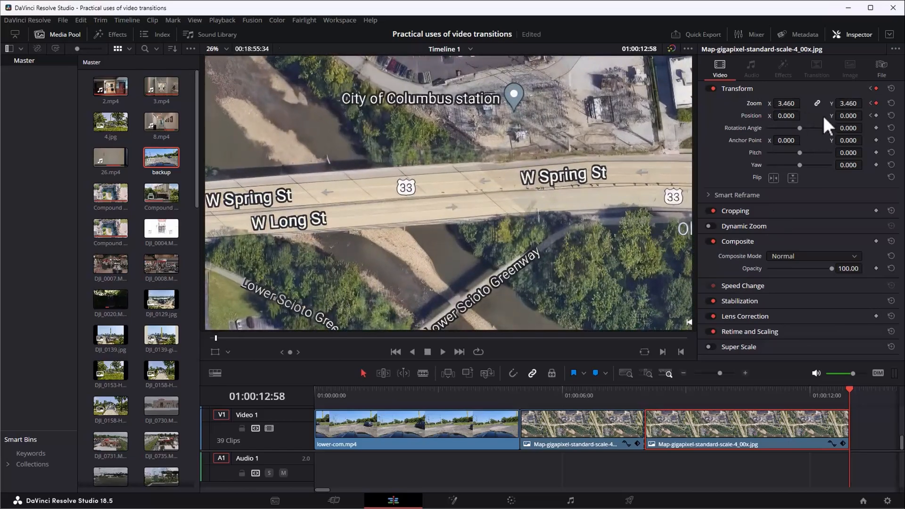
Set the second map segment's Zoom to 5.090 and Position to X 2462, Y 1688 at its last frame, 01:00:12:58.
left_click_drag(782, 117, 842, 115)
left_click_drag(786, 103, 807, 103)
left_click_drag(848, 116, 862, 115)
left_click_drag(788, 115, 812, 116)
Play the second map segment from around its start twice to review the keyframed zoom and pan.
left_click(647, 395)
key("space")
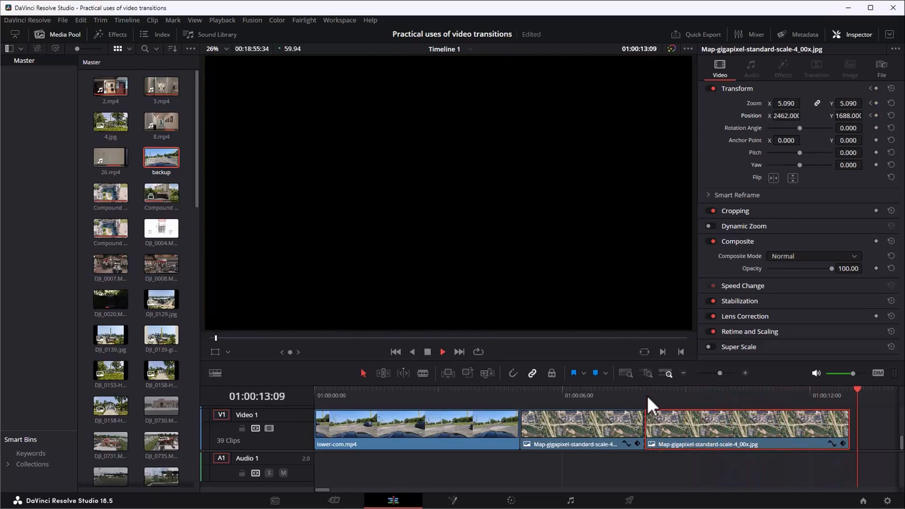
key("space")
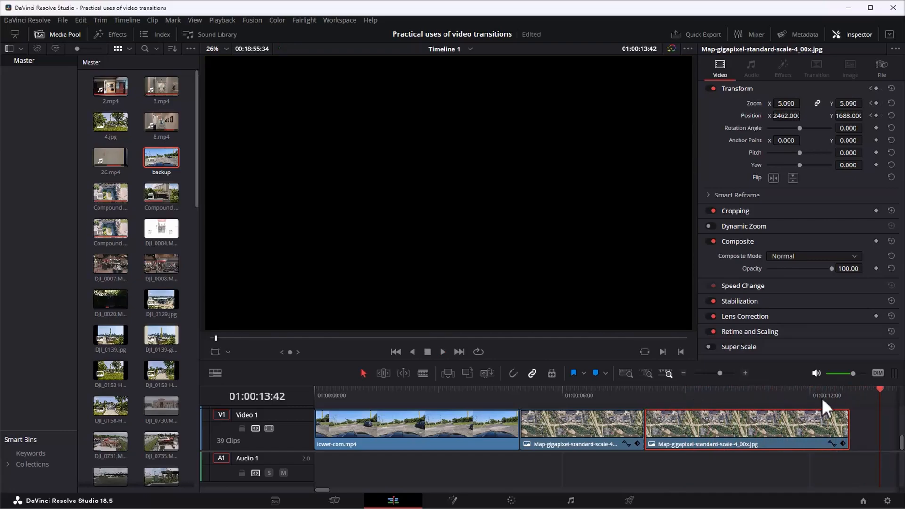
left_click(628, 392)
key("space")
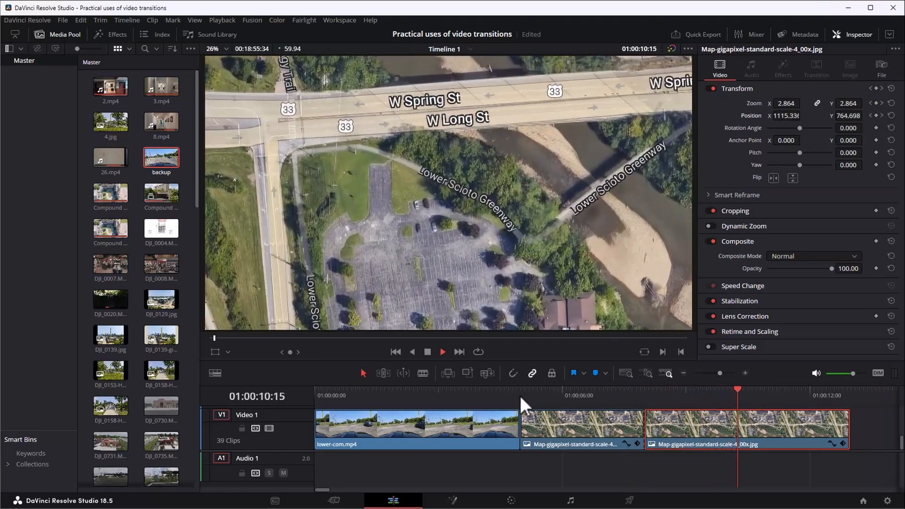
key("space")
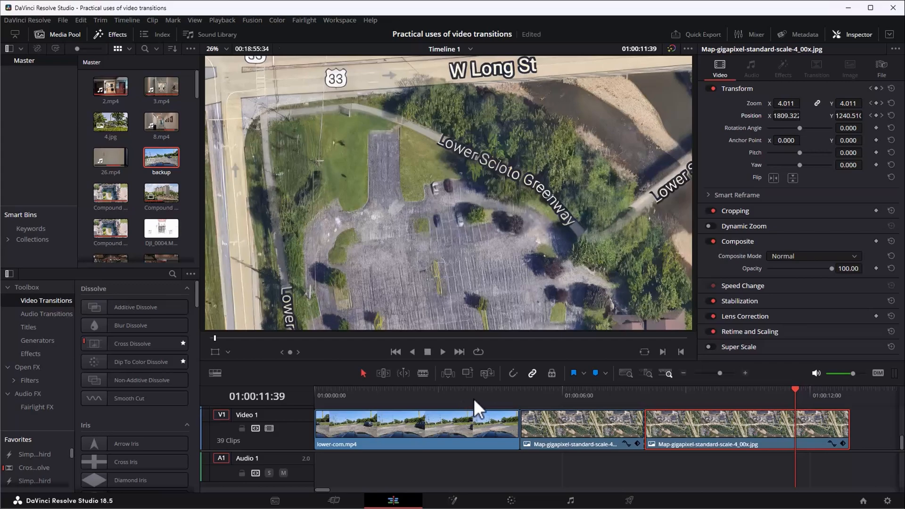
Enable snapping, add a Slide Down transition at the cut between the driving clip and the first map segment, and scrub through it.
left_click(521, 393)
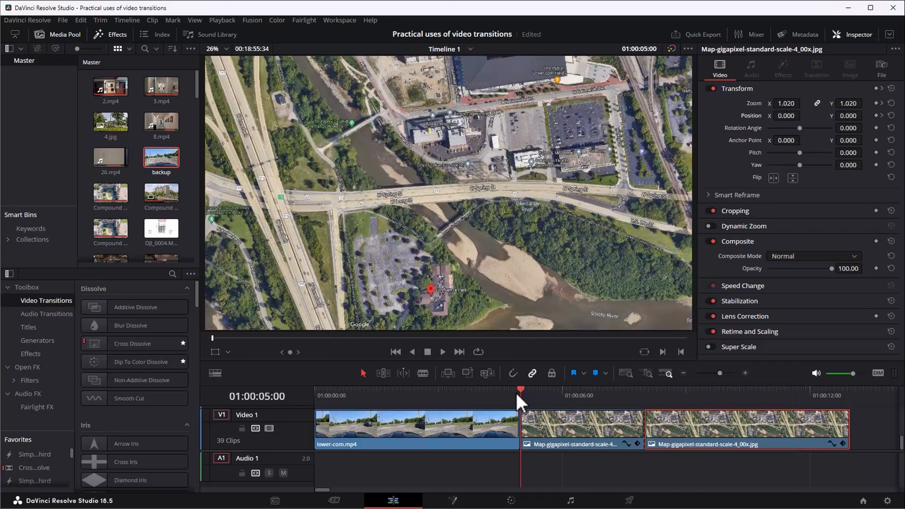
left_click(512, 373)
left_click(520, 391)
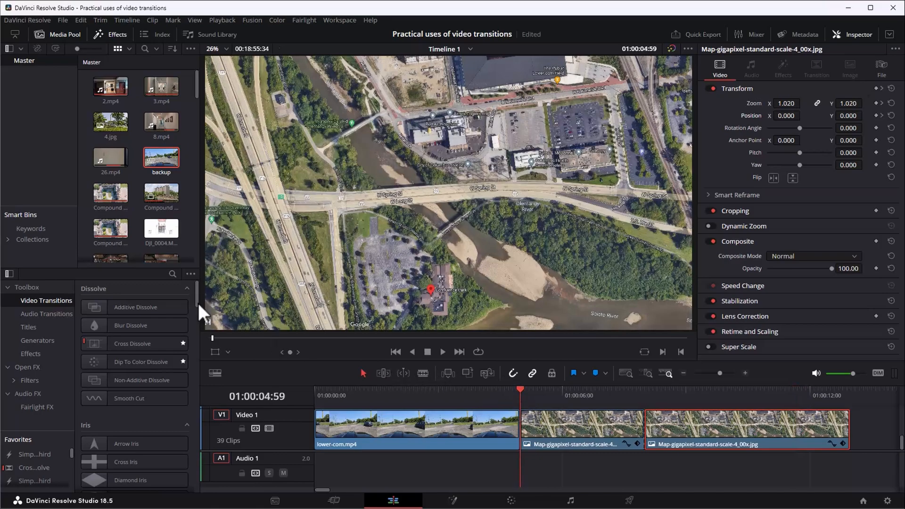
left_click_drag(198, 303, 214, 465)
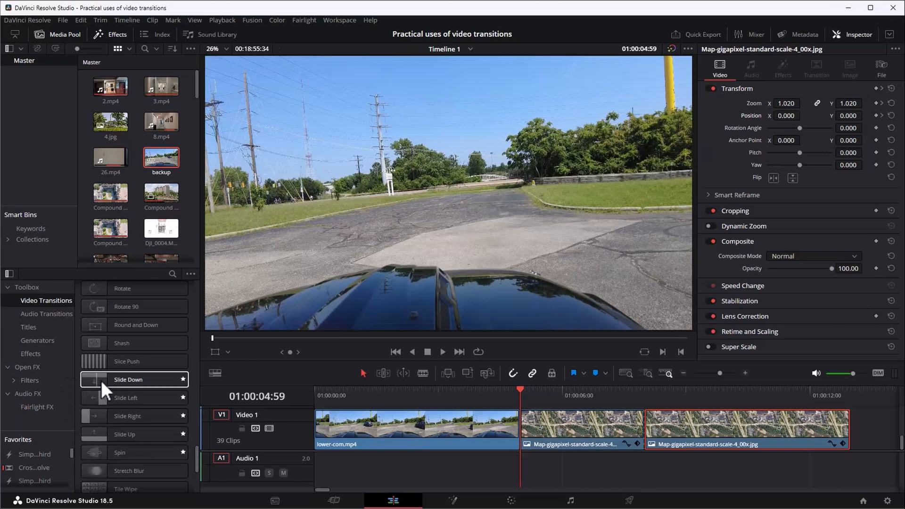
left_click_drag(109, 380, 527, 423)
left_click(489, 395)
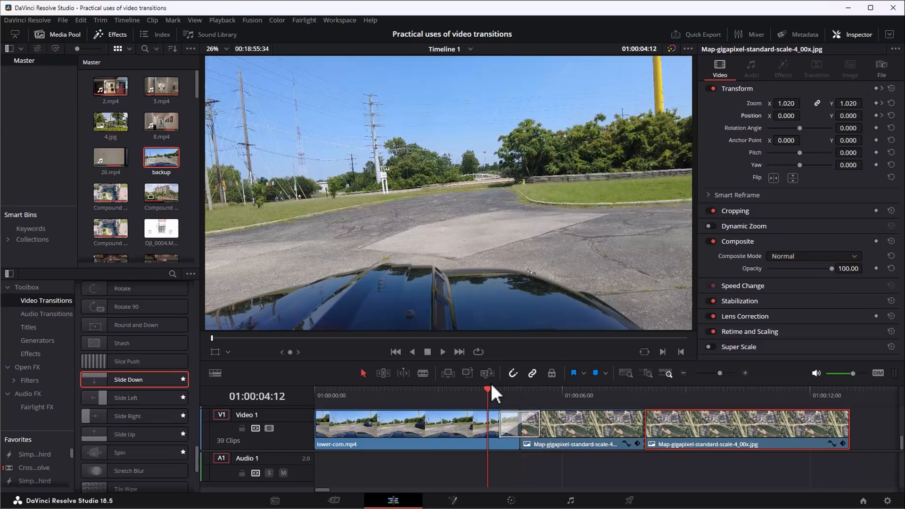
left_click_drag(486, 389, 572, 392)
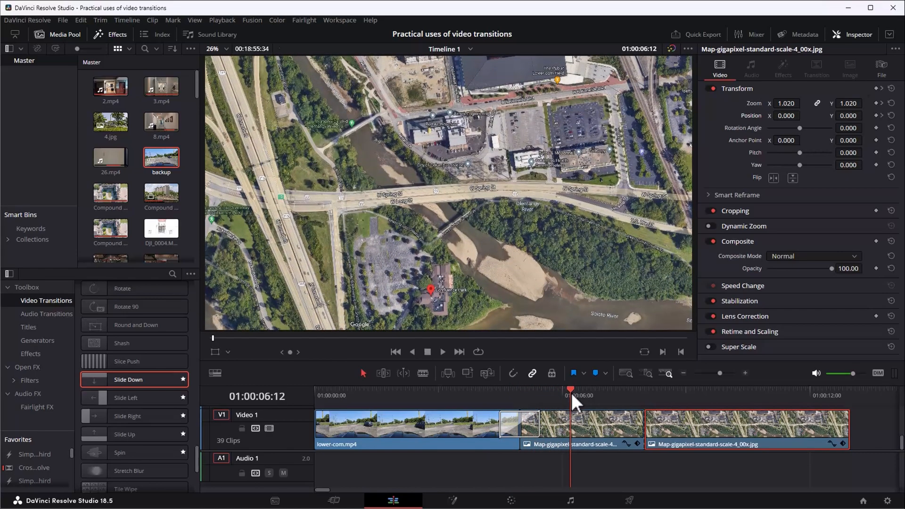
Select the first map segment and play from just before its end into the zooming second map segment.
left_click(581, 426)
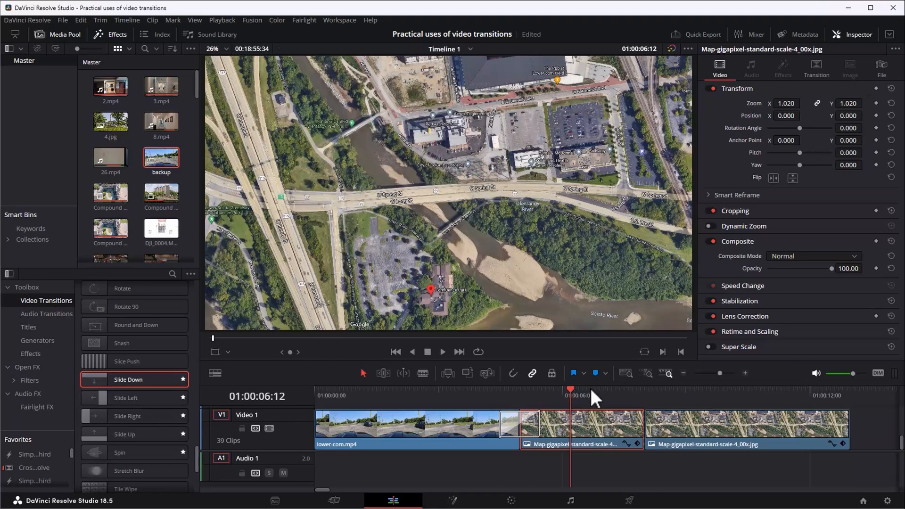
left_click(632, 397)
key("space")
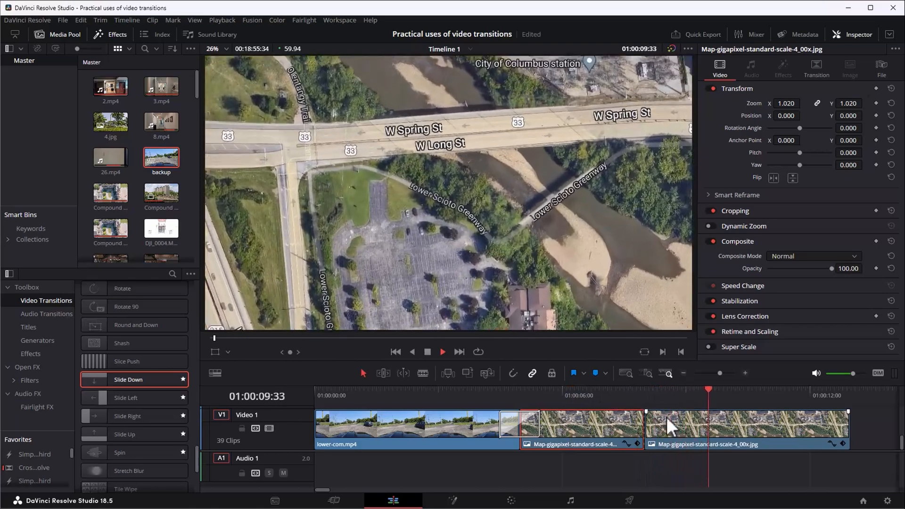
key("space")
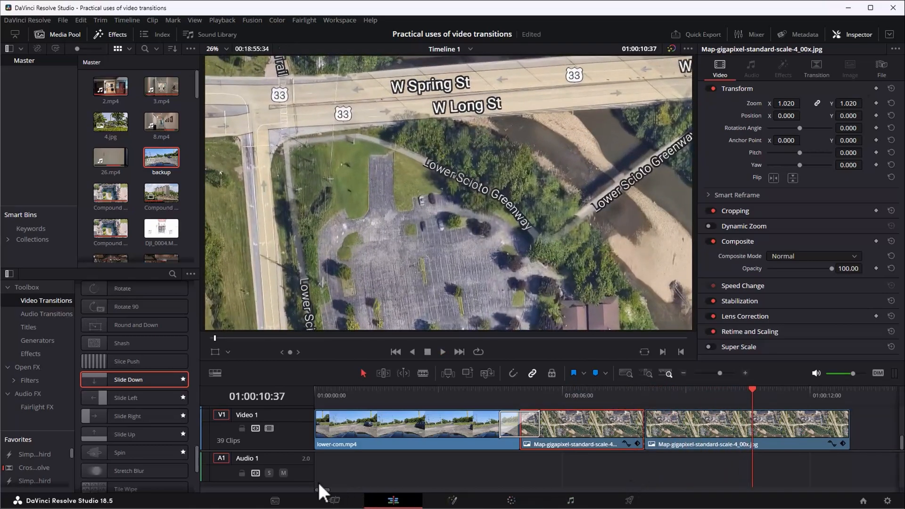
Move the overhead parking-lot clip against the end of the second map segment and play across the cut.
left_click_drag(323, 492, 327, 494)
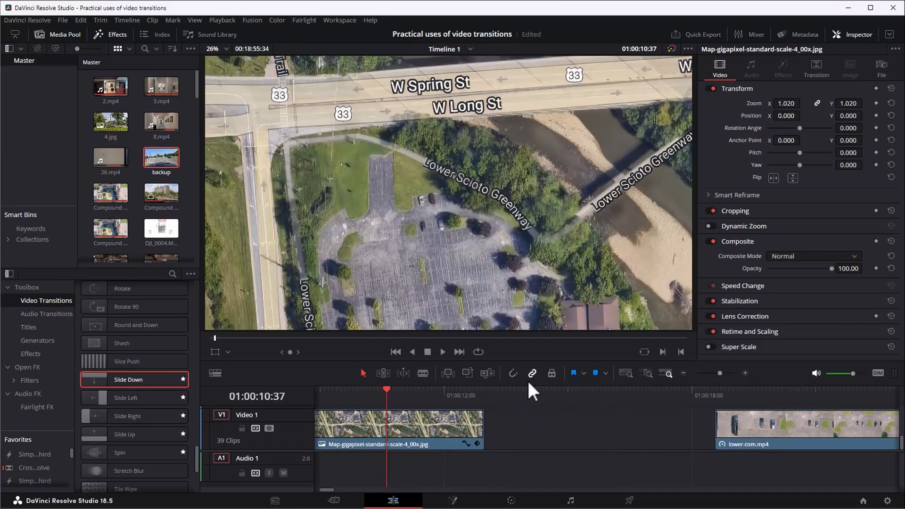
left_click_drag(760, 428, 532, 425)
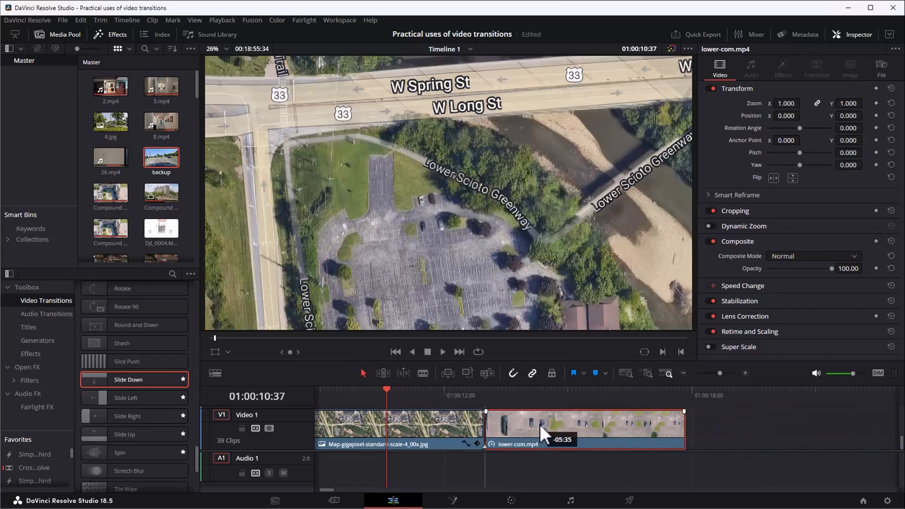
left_click(460, 392)
key("space")
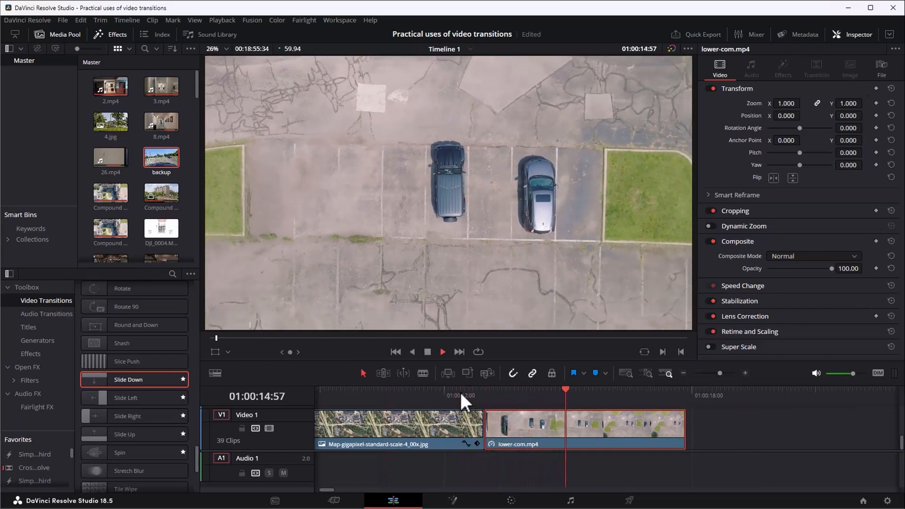
key("space")
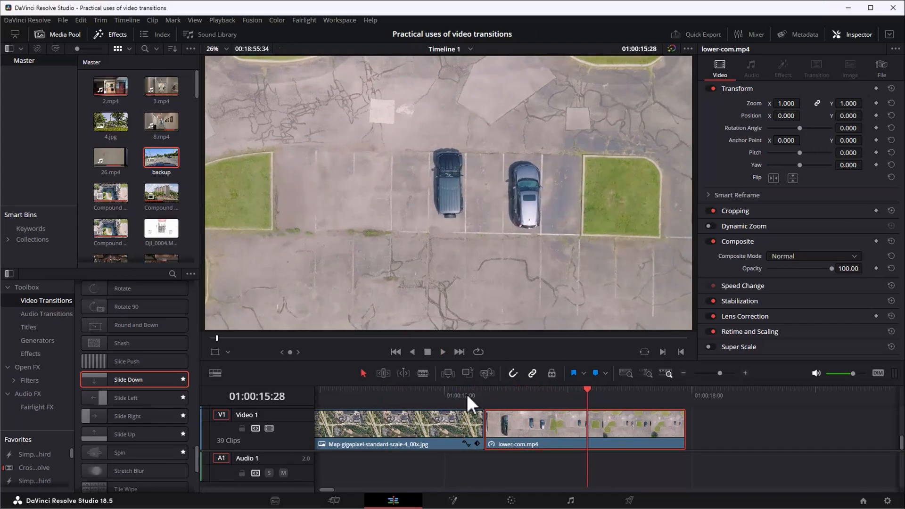
Add a Cross Dissolve between the second map segment and the parking-lot clip, and play through the transition.
left_click_drag(195, 463, 193, 299)
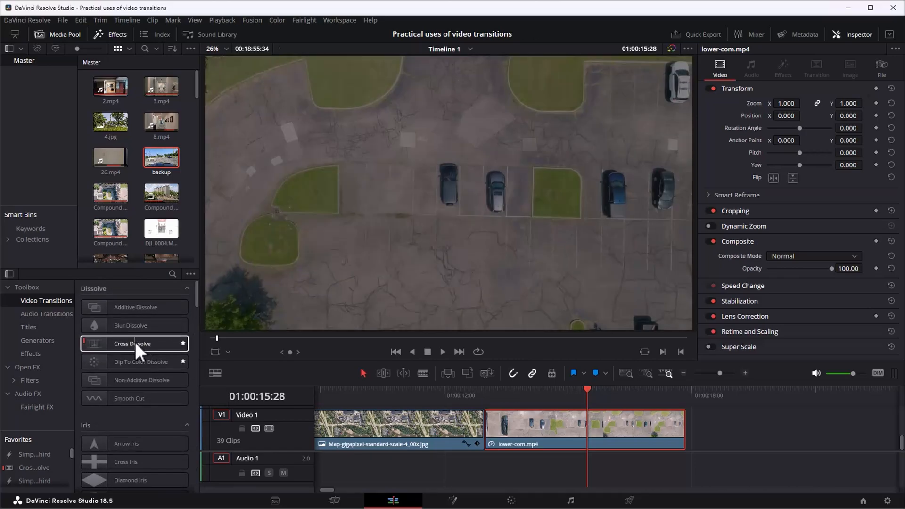
left_click_drag(135, 342, 162, 347)
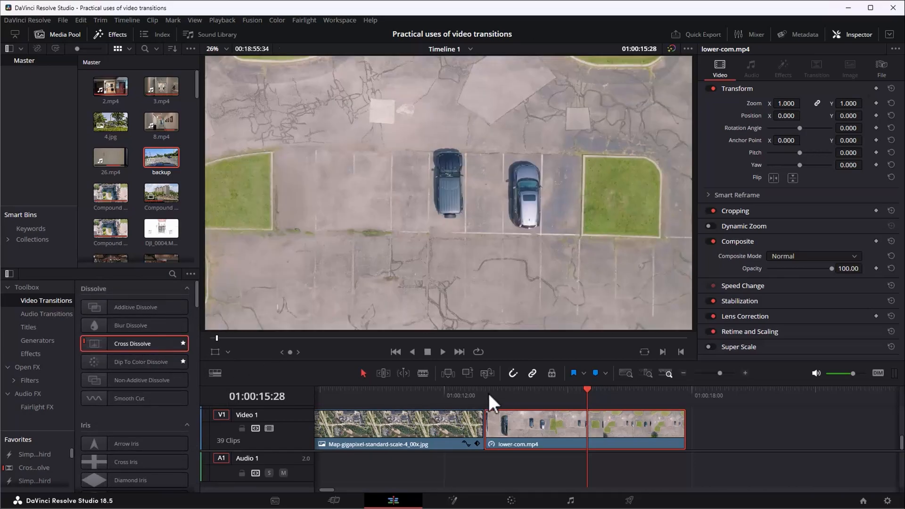
left_click(489, 393)
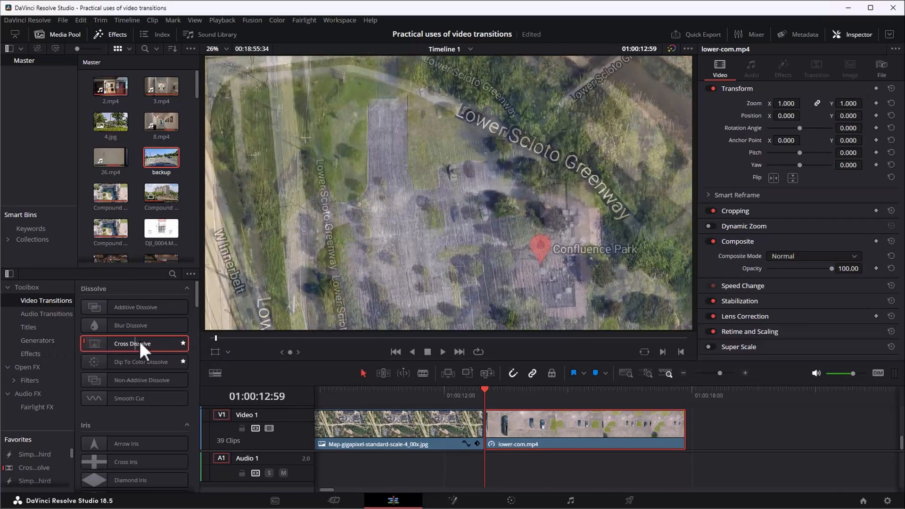
left_click_drag(125, 346, 485, 433)
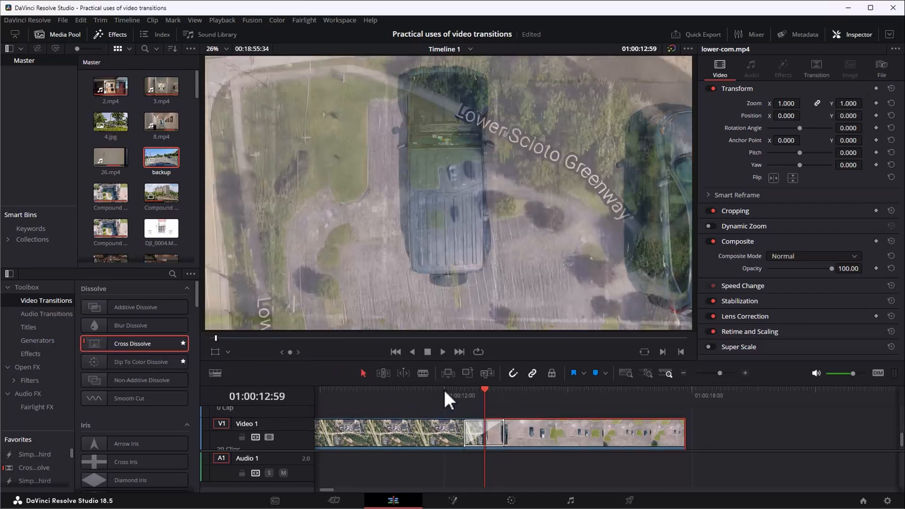
left_click(443, 389)
key("space")
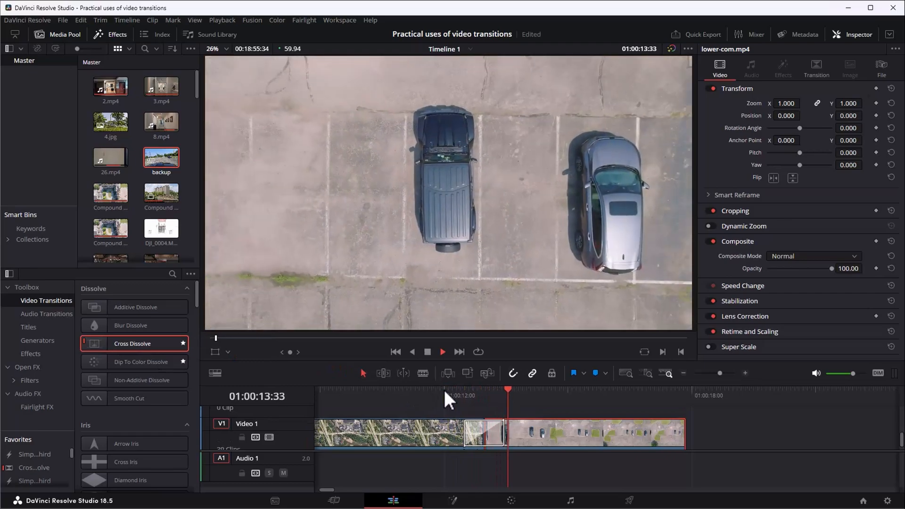
key("space")
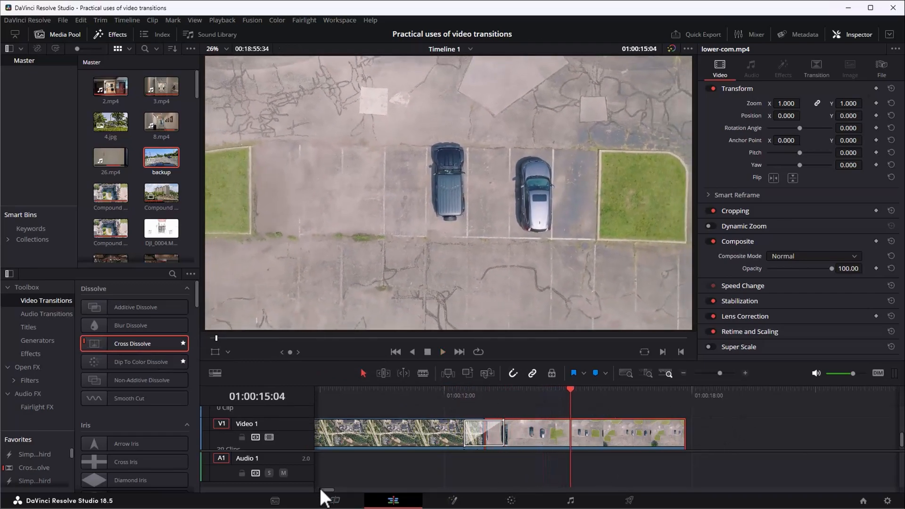
Move the overhead grass-and-path clip against the end of the parking-lot clip and play across the cut twice.
left_click_drag(326, 490, 328, 490)
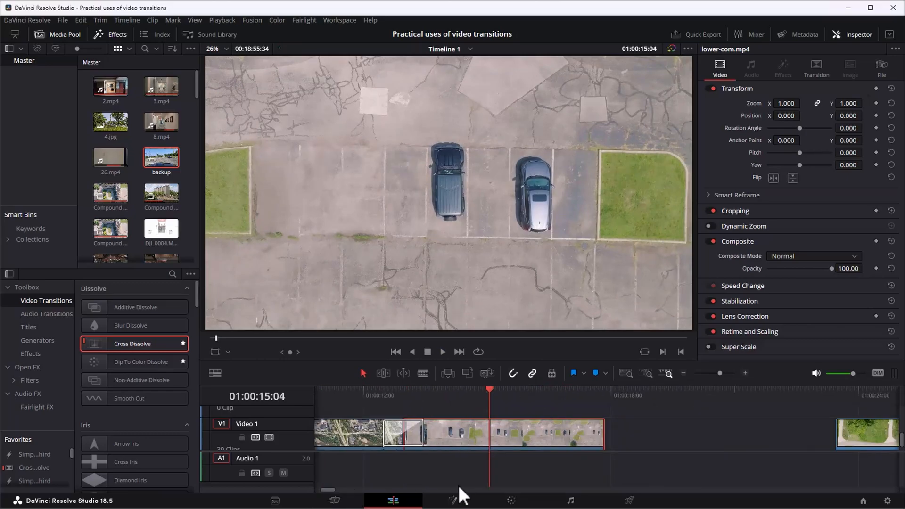
left_click_drag(856, 437, 633, 429)
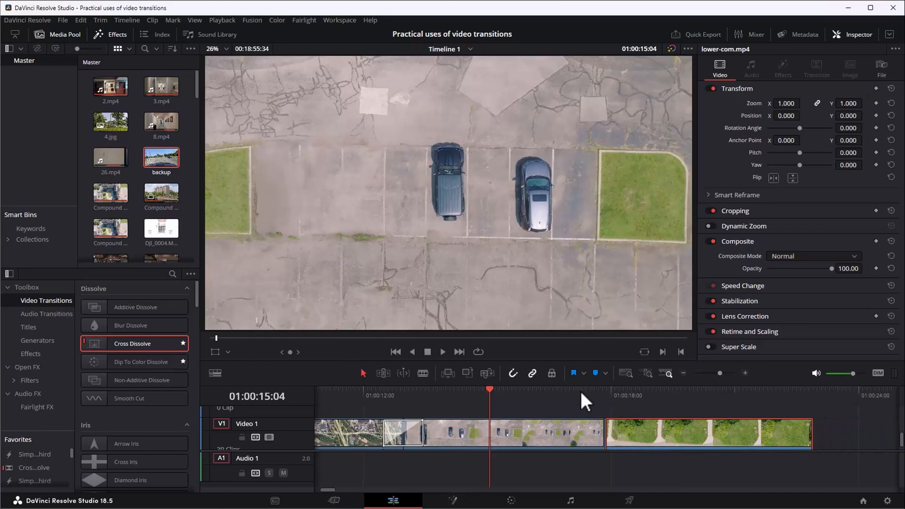
left_click(581, 389)
key("space")
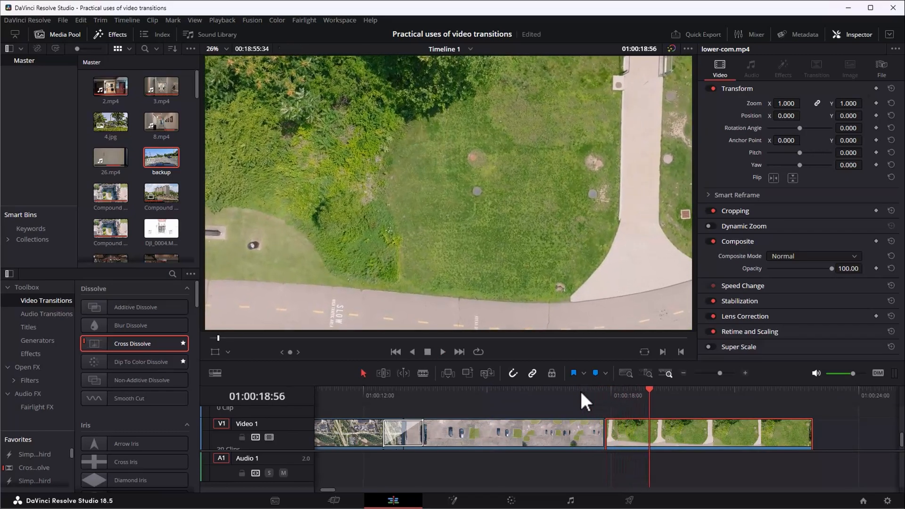
left_click(582, 389)
key("space")
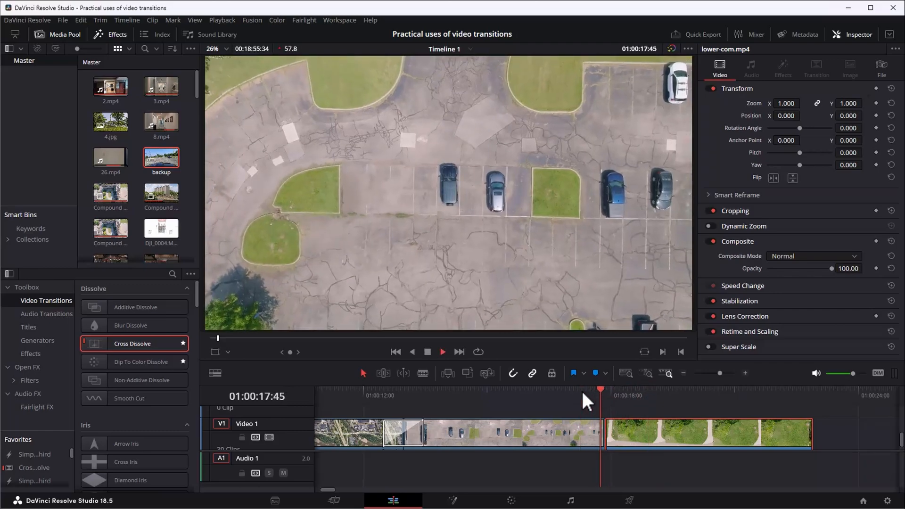
key("space")
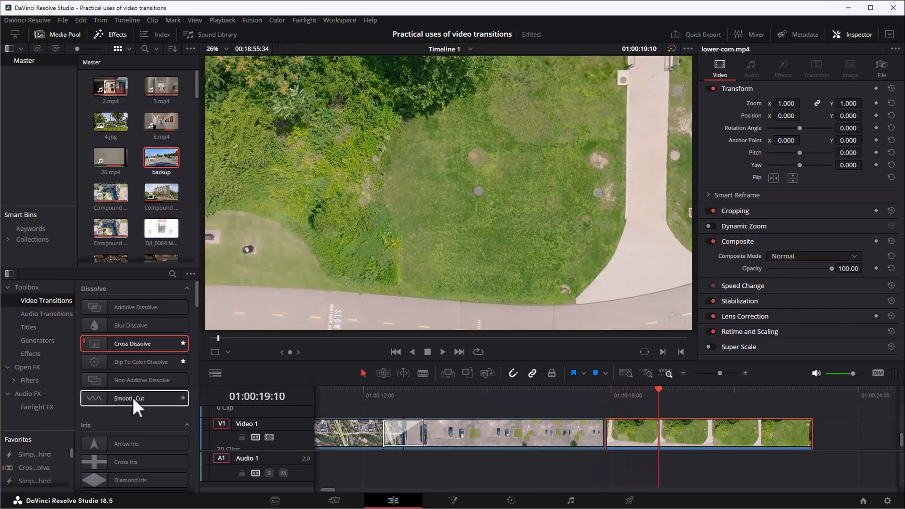
Add a Dip To Color Dissolve between the parking-lot clip and the grass clip, and play through the transition.
left_click_drag(128, 361, 597, 437)
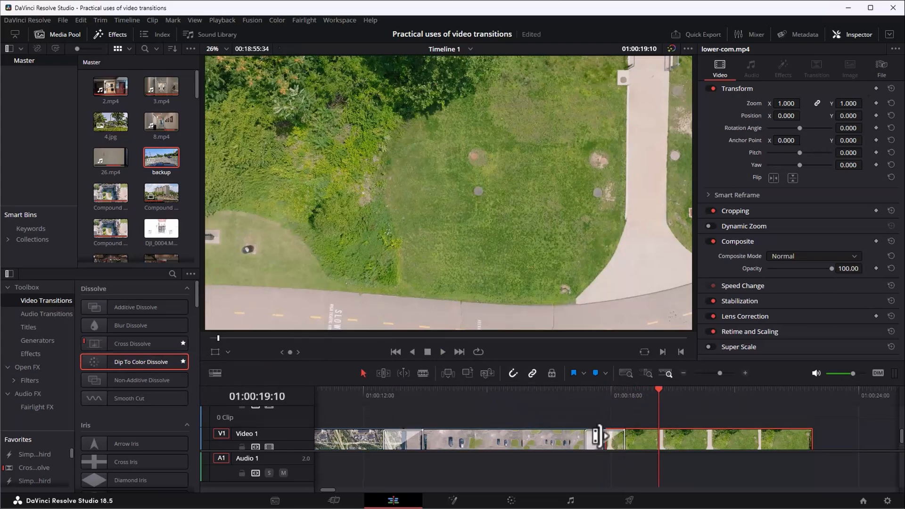
left_click(562, 391)
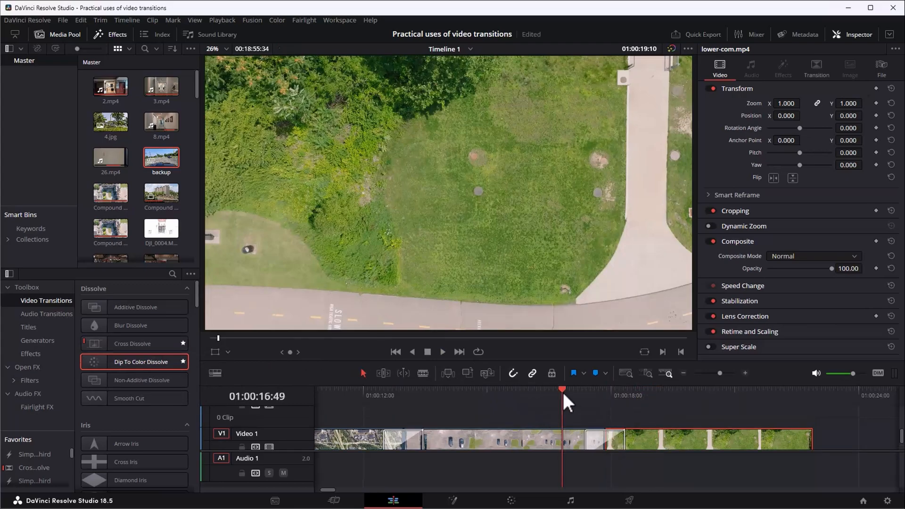
key("space")
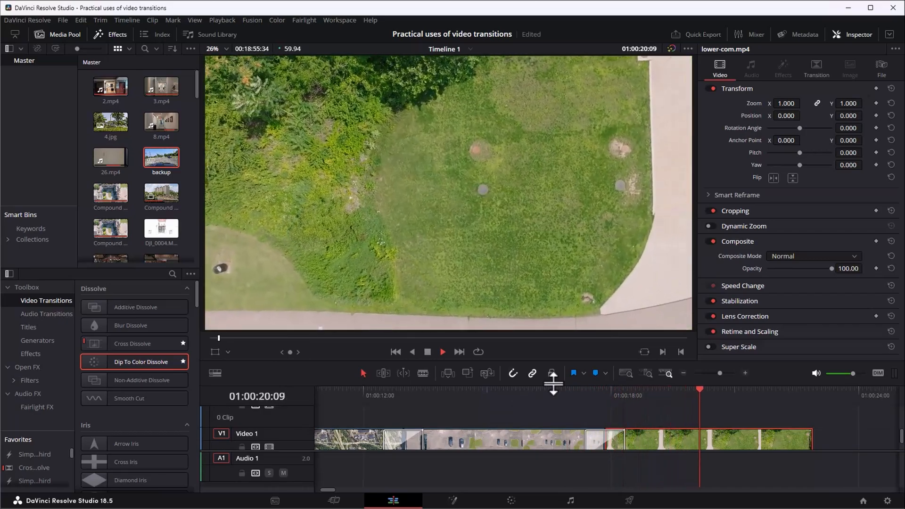
key("space")
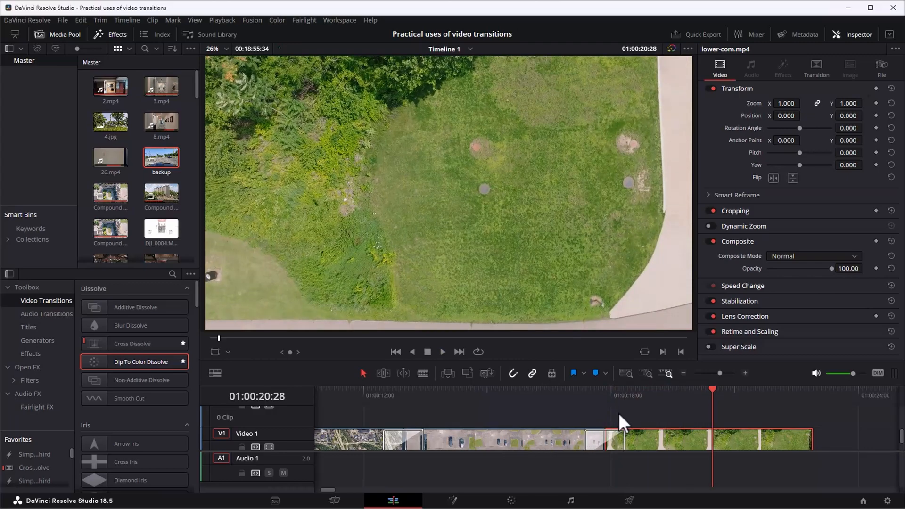
Move DJI_0153-HDR.jpg against the end of the grass clip and play across the cut twice.
scroll(618, 414, "down", 1)
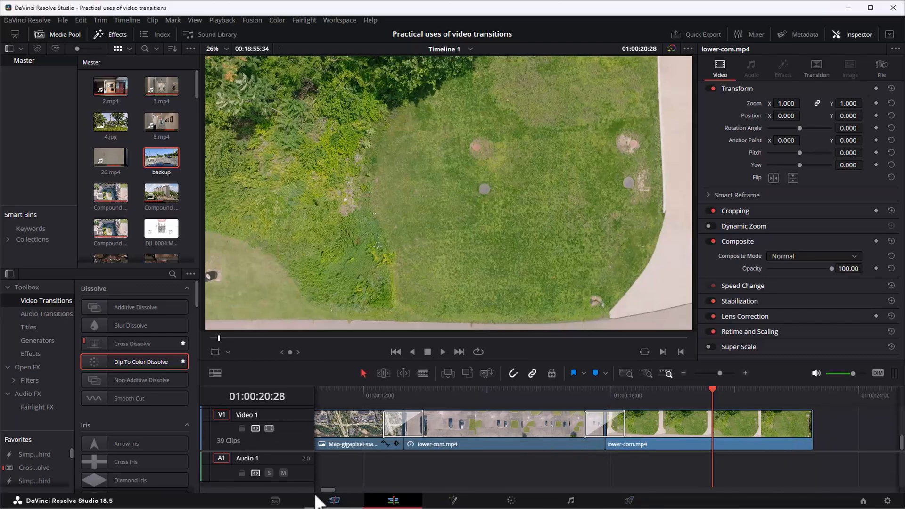
left_click_drag(324, 491, 329, 494)
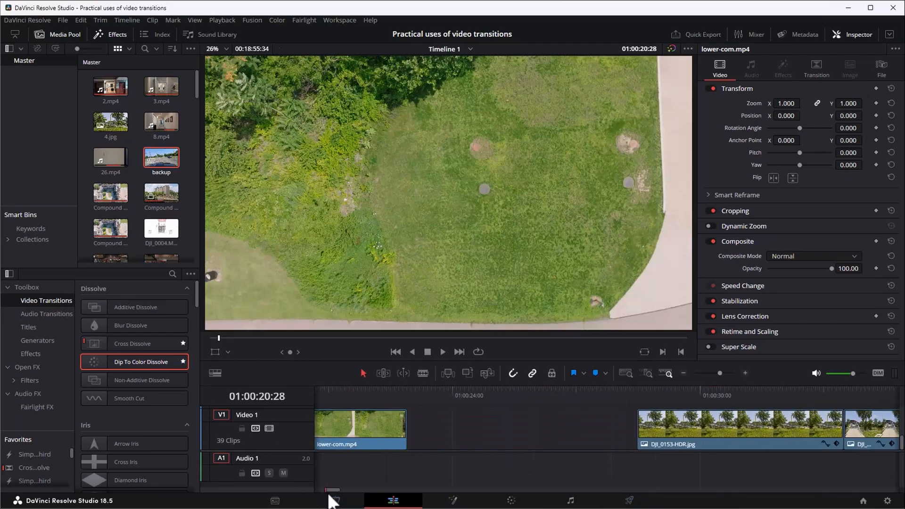
left_click_drag(632, 441, 443, 433)
left_click(393, 390)
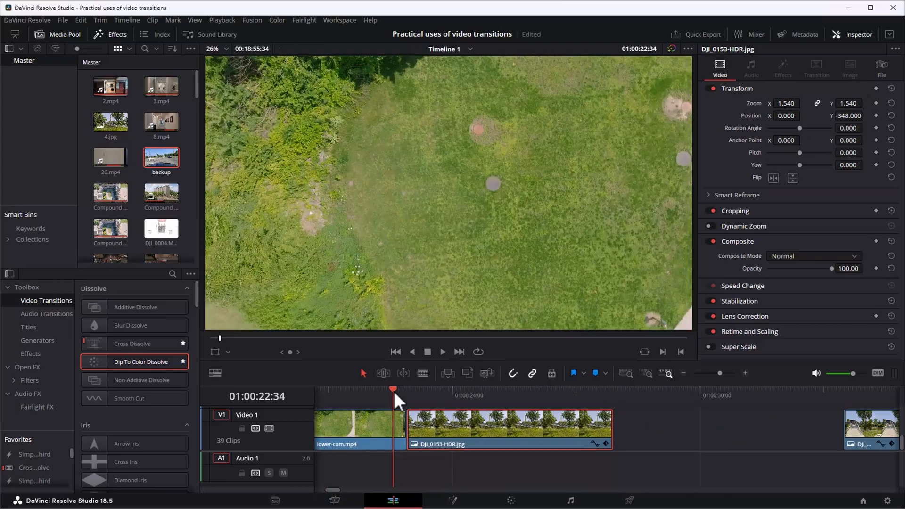
key("space")
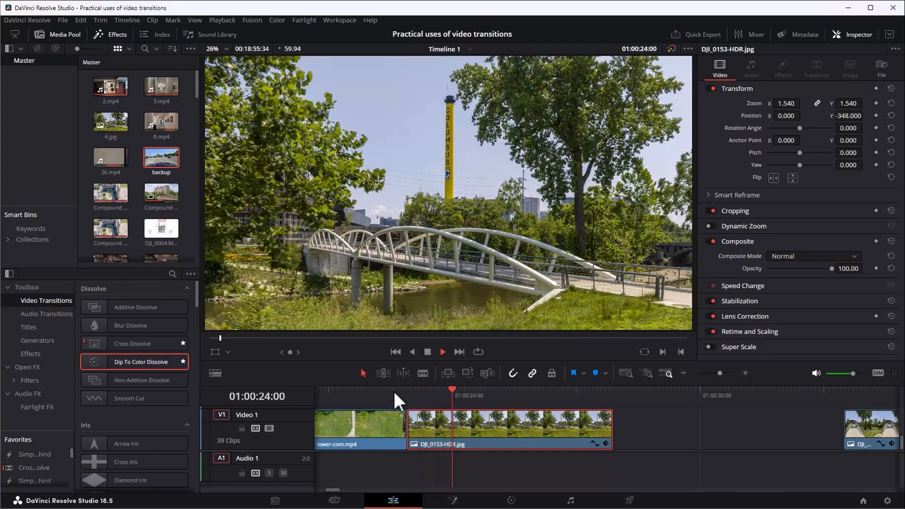
key("space")
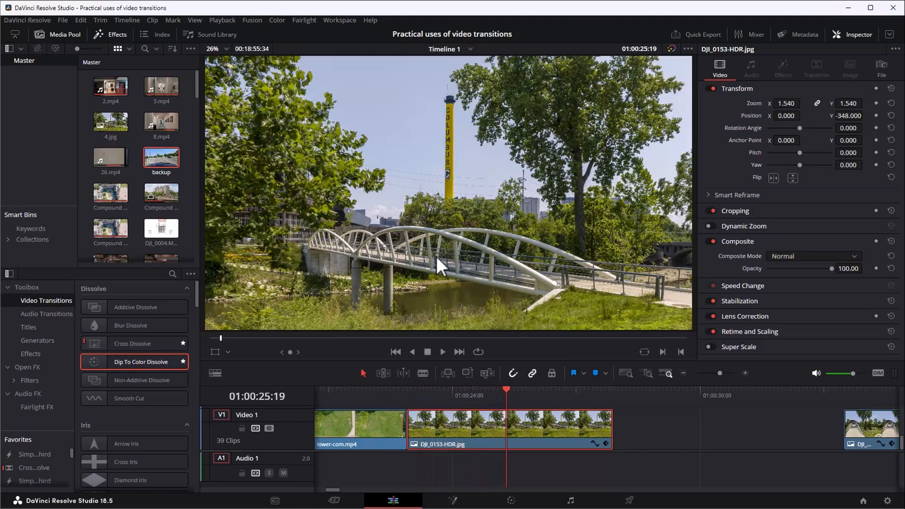
left_click(362, 388)
key("space")
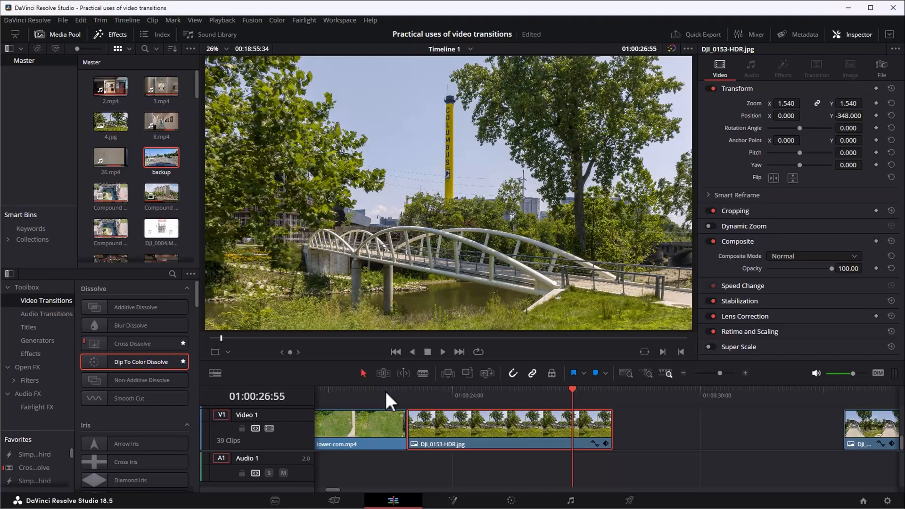
Play across the cut between the overhead grass clip and DJI_0153-HDR.jpg once more.
left_click(372, 391)
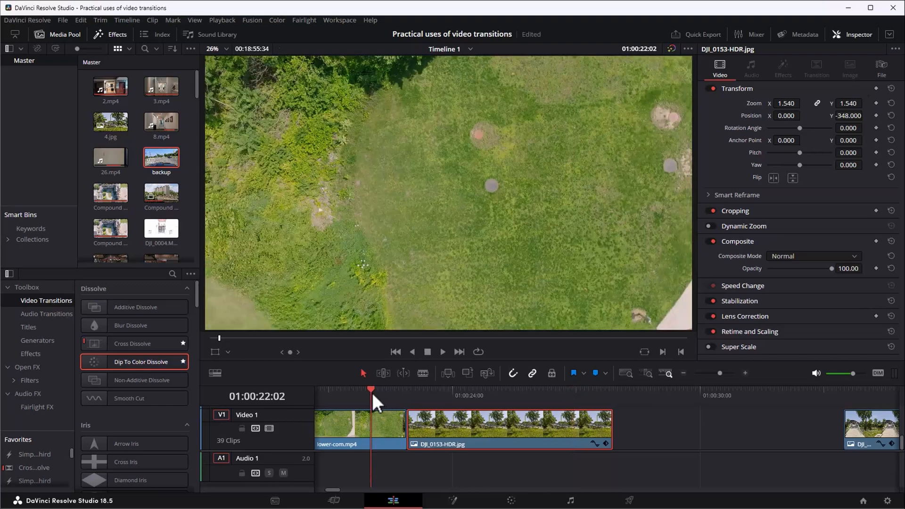
key("space")
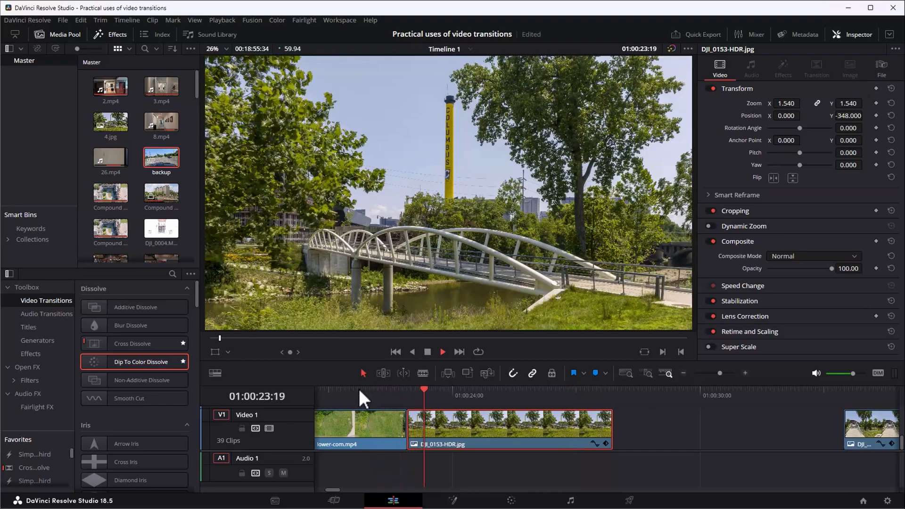
key("space")
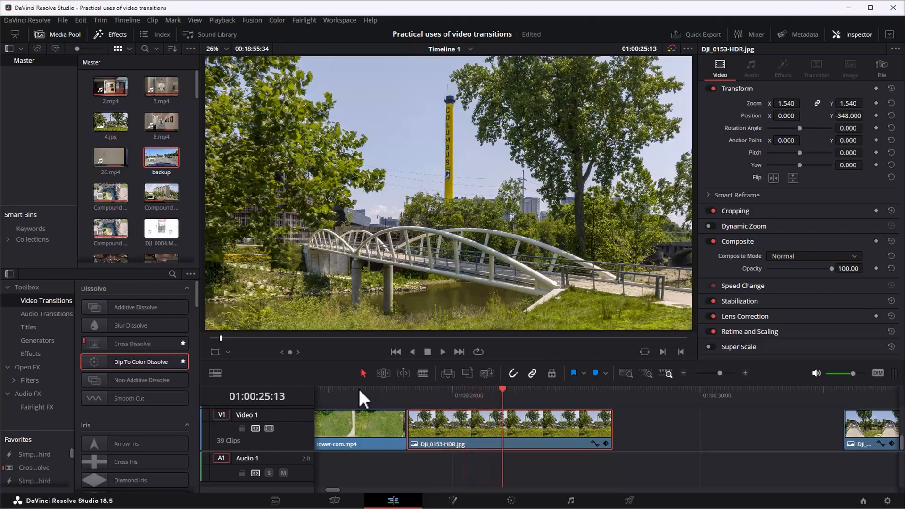
Add a Slide Down transition between the grass clip and DJI_0153-HDR.jpg, and play through the transition.
left_click(407, 394)
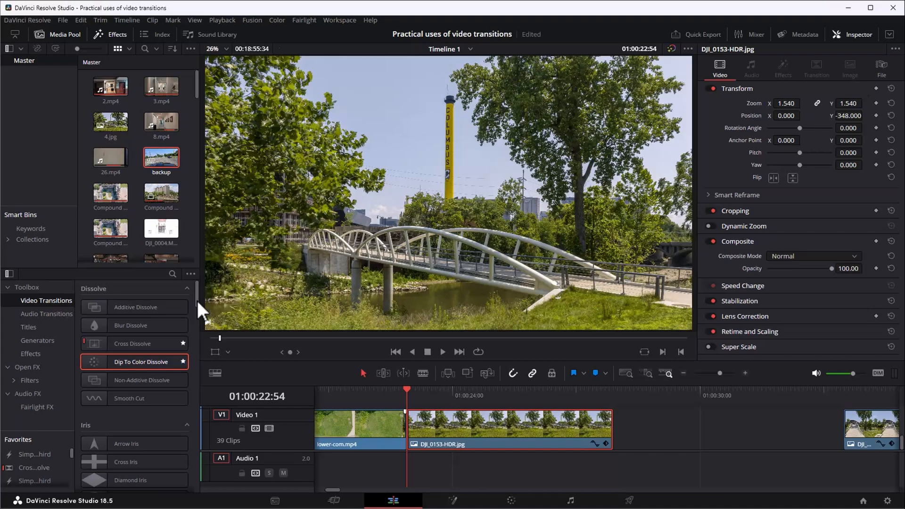
left_click_drag(197, 301, 199, 465)
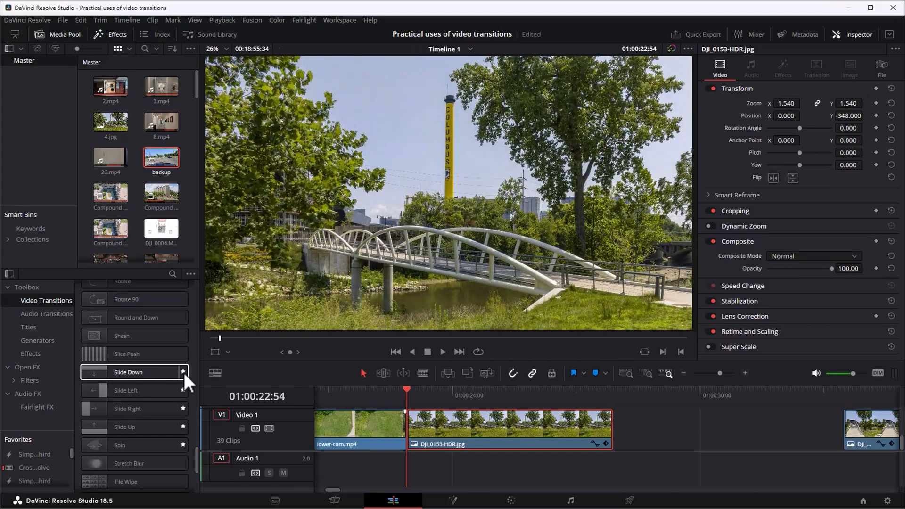
left_click_drag(170, 371, 410, 433)
left_click(372, 388)
key("space")
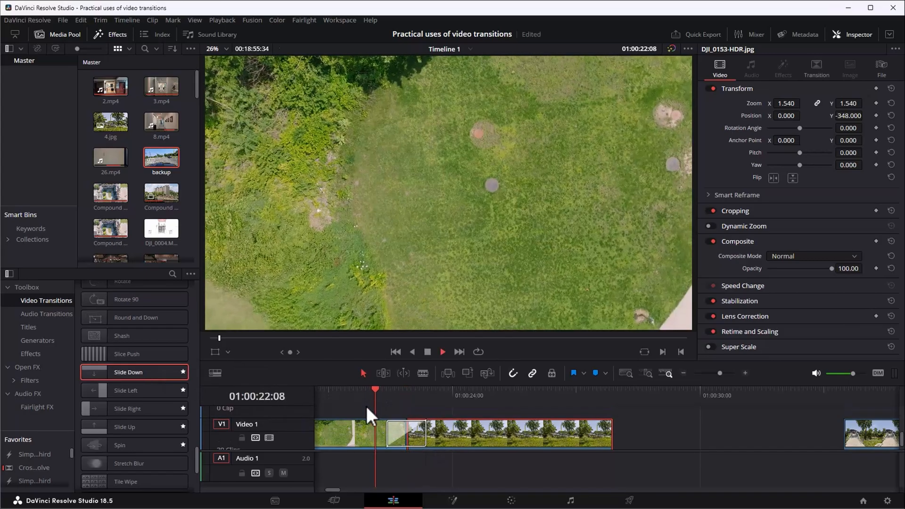
key("space")
Move DJI_0158-HDR.jpg against the end of DJI_0153-HDR.jpg and play across the cut.
left_click_drag(878, 434, 657, 425)
left_click(593, 393)
key("space")
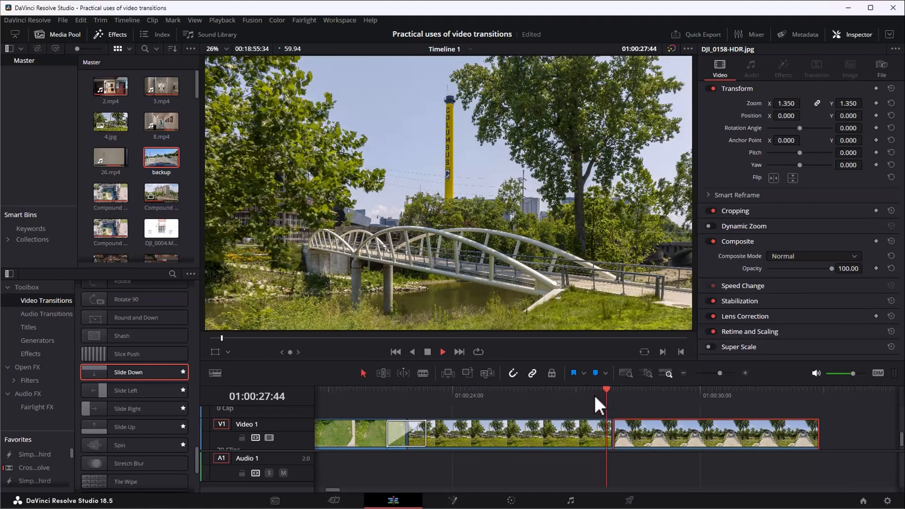
key("space")
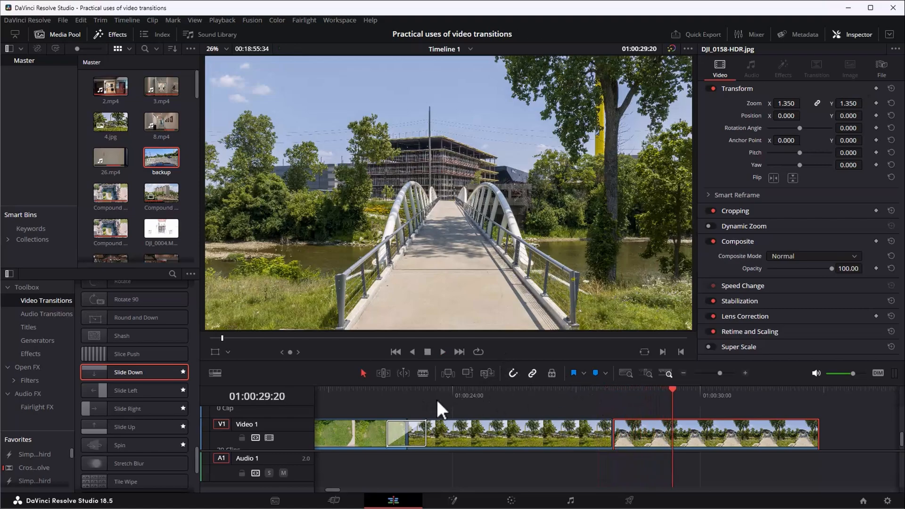
Add a Slide Left transition between DJI_0153-HDR.jpg and DJI_0158-HDR.jpg, and play through the transition.
left_click(615, 396)
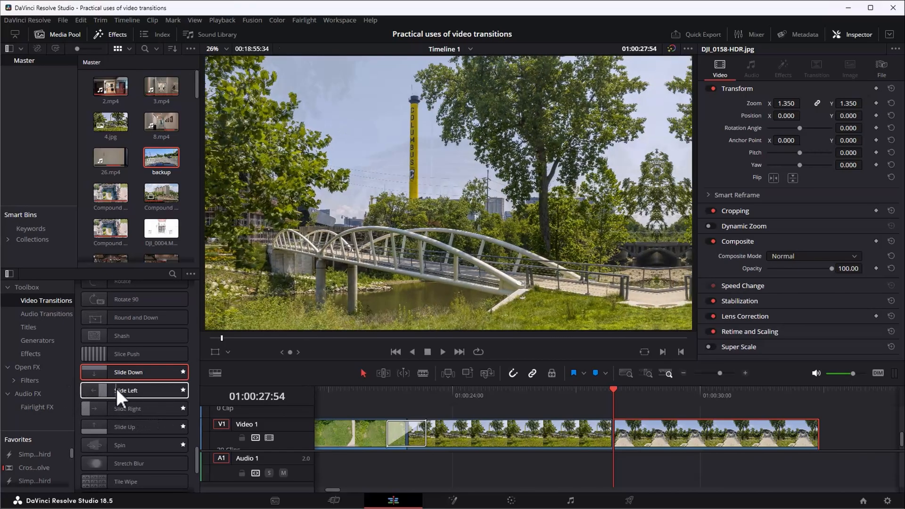
left_click_drag(135, 391, 613, 436)
left_click(578, 392)
key("space")
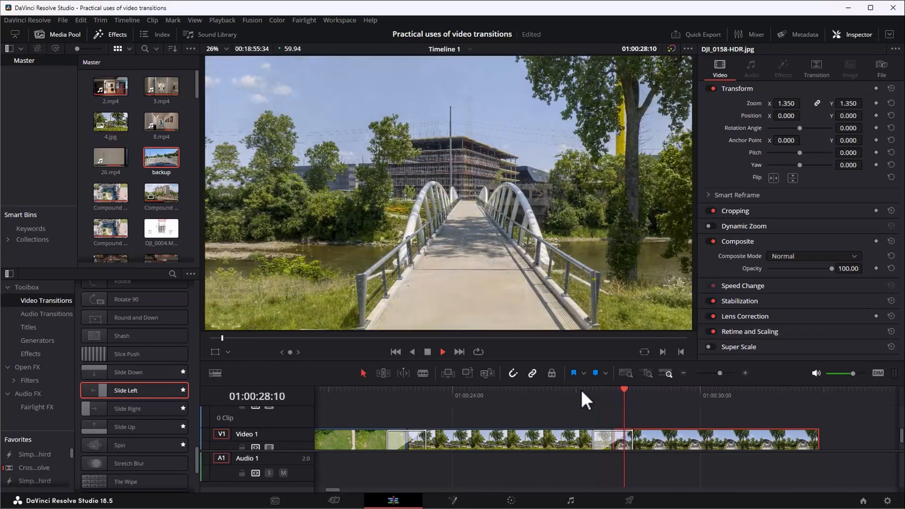
key("space")
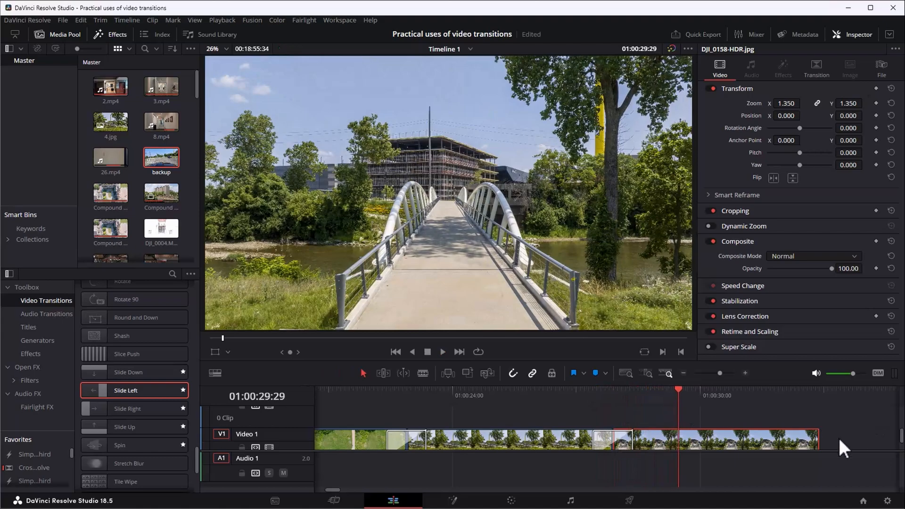
Move DJI_0139.jpg against the end of DJI_0158-HDR.jpg and play across the cut.
left_click(563, 412)
key("ctrl+minus")
key("ctrl+minus")
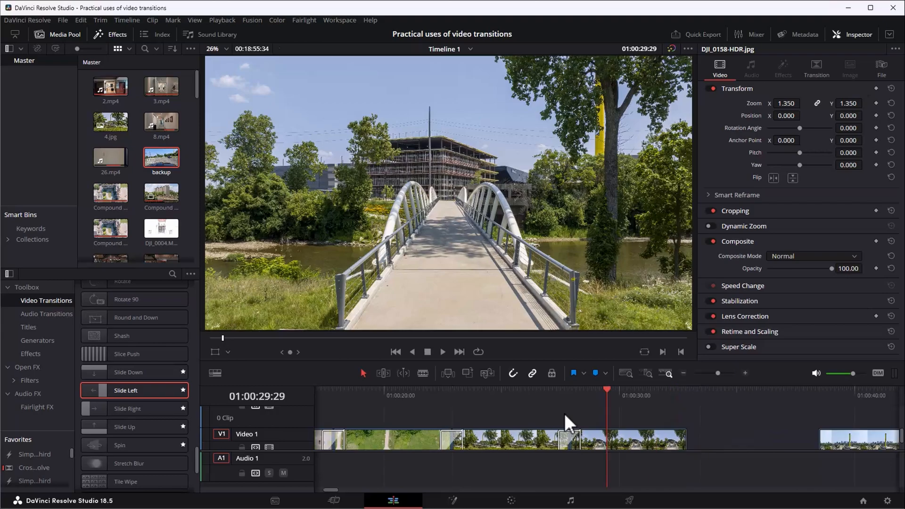
key("ctrl+minus")
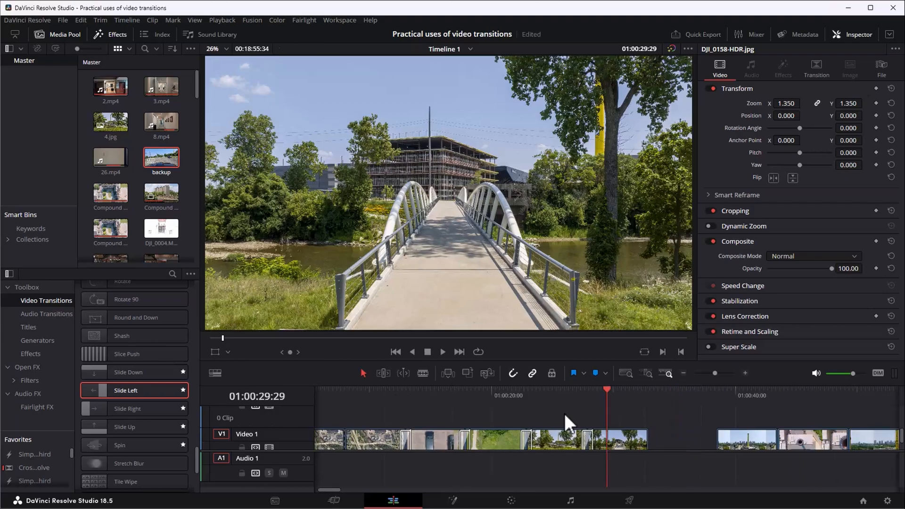
scroll(674, 431, "down", 1)
left_click_drag(748, 433, 685, 434)
left_click(644, 394)
left_click(629, 391)
key("space")
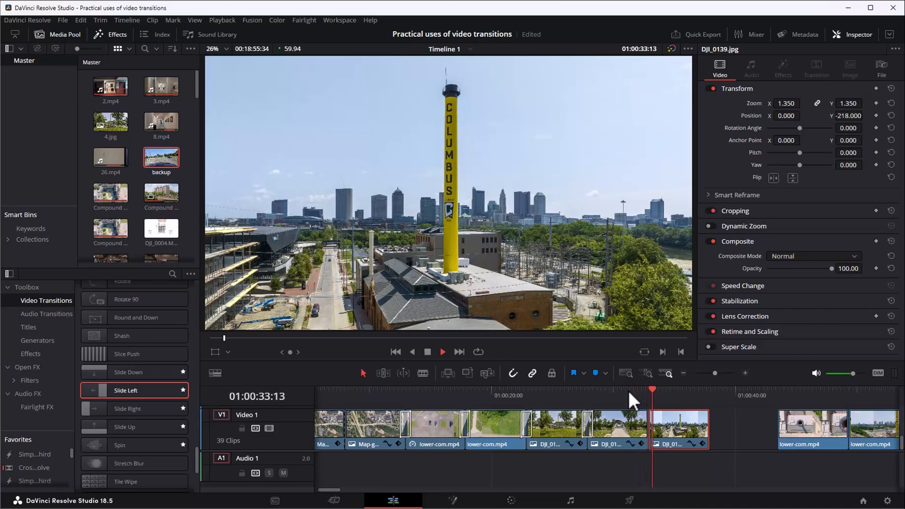
key("space")
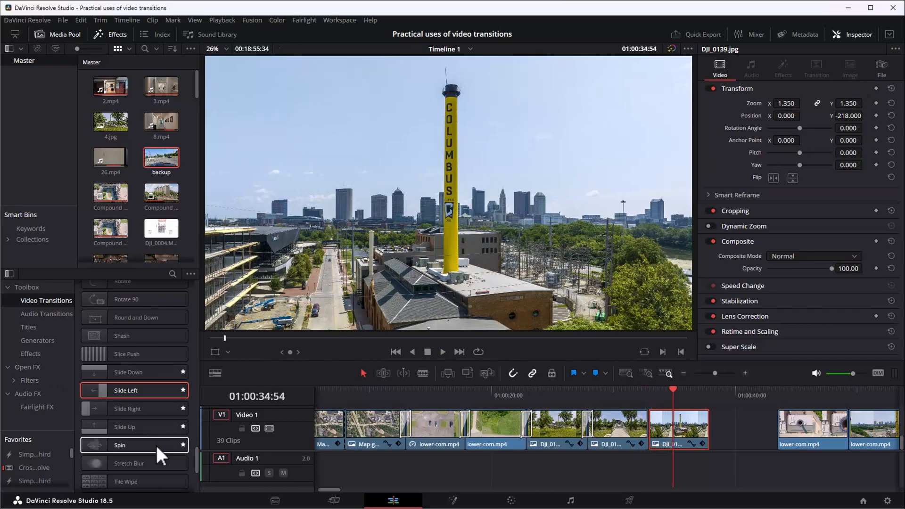
Add a Cross Dissolve between DJI_0158-HDR.jpg and DJI_0139.jpg, and play through the transition.
left_click_drag(196, 462, 188, 290)
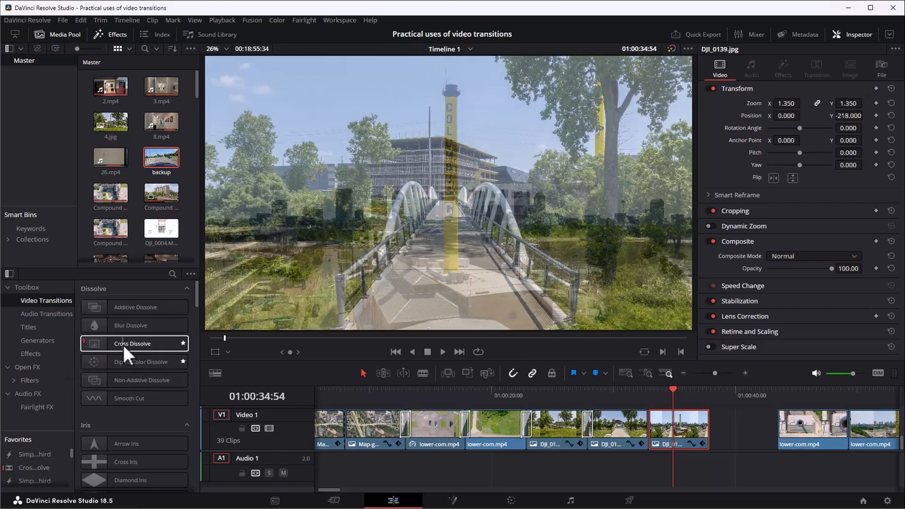
left_click_drag(123, 344, 646, 425)
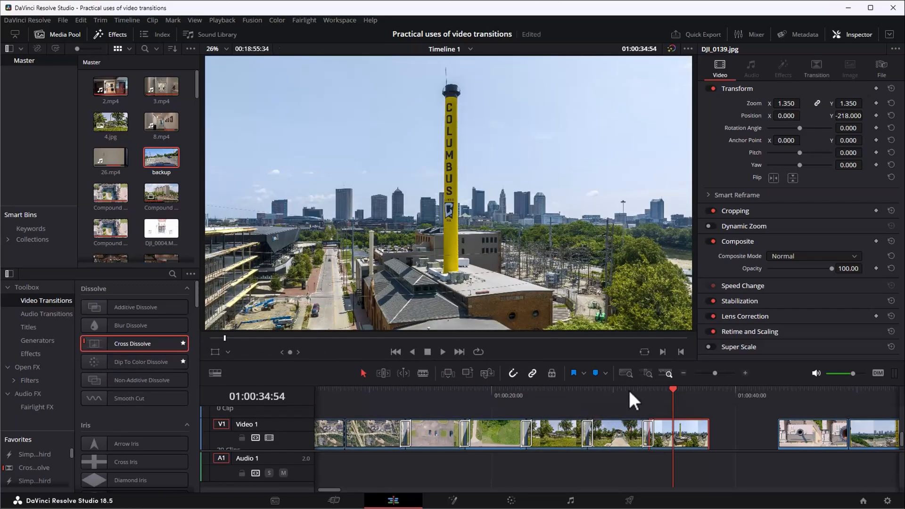
left_click(629, 390)
key("space")
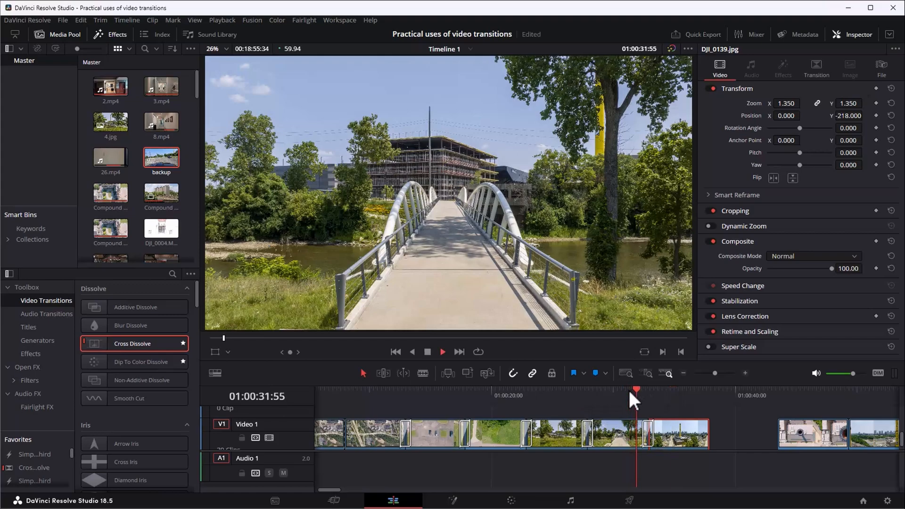
key("space")
Move the overhead smokestack clip against the end of DJI_0139.jpg and play the footage around the cut.
left_click(814, 436)
left_click_drag(813, 436, 729, 419)
left_click(722, 399)
key("space")
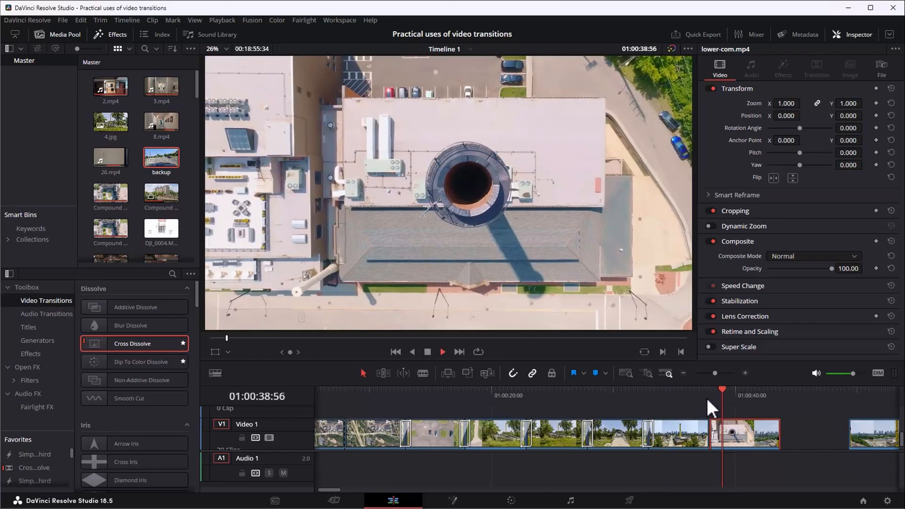
key("space")
left_click(700, 389)
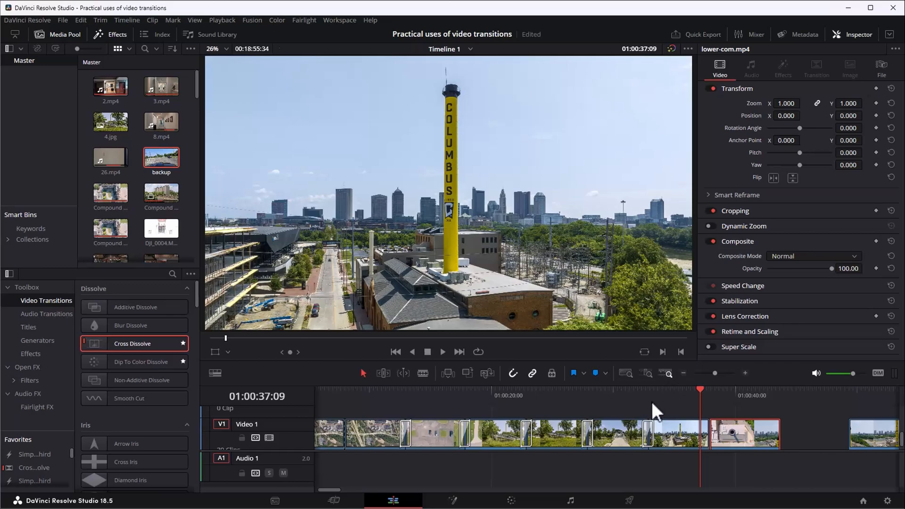
Add a Slide Down transition between DJI_0139.jpg and the overhead smokestack clip, and play through the transition several times.
left_click(711, 395)
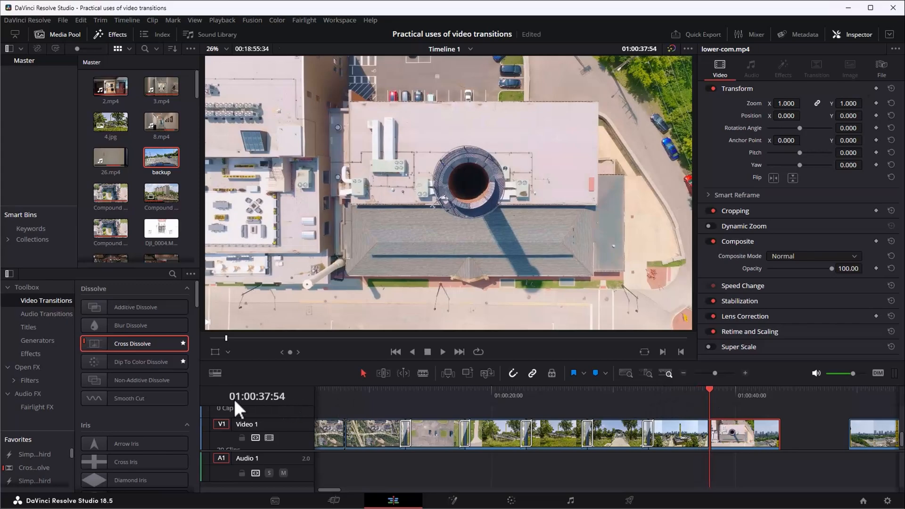
scroll(135, 364, "down", 10)
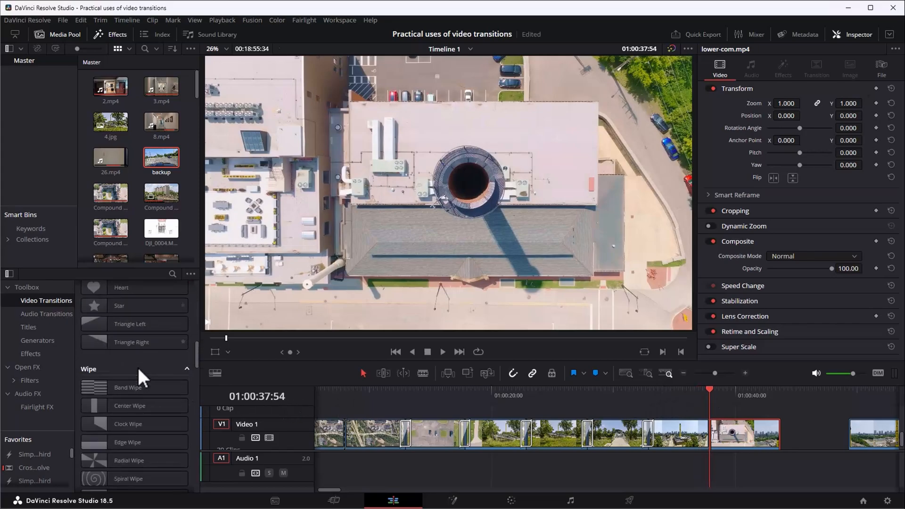
scroll(138, 368, "down", 15)
scroll(138, 369, "down", 6)
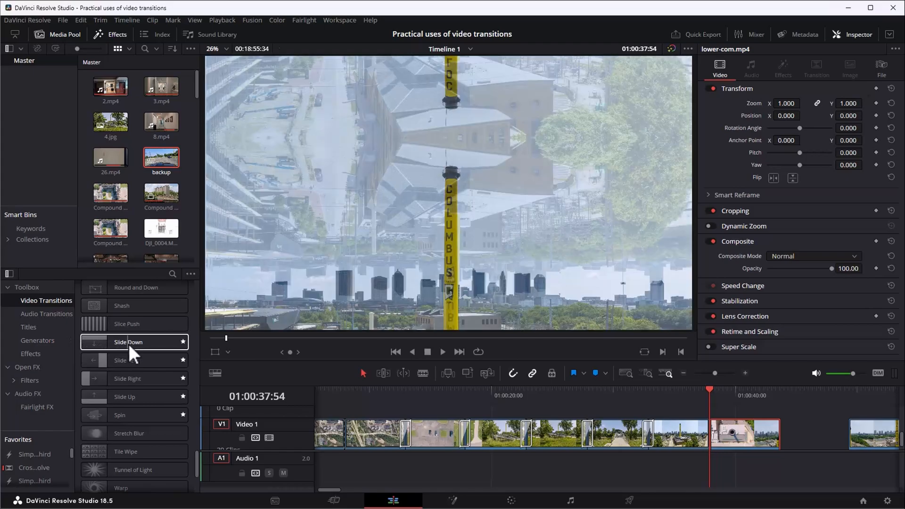
left_click_drag(129, 344, 705, 434)
left_click(685, 390)
key("space")
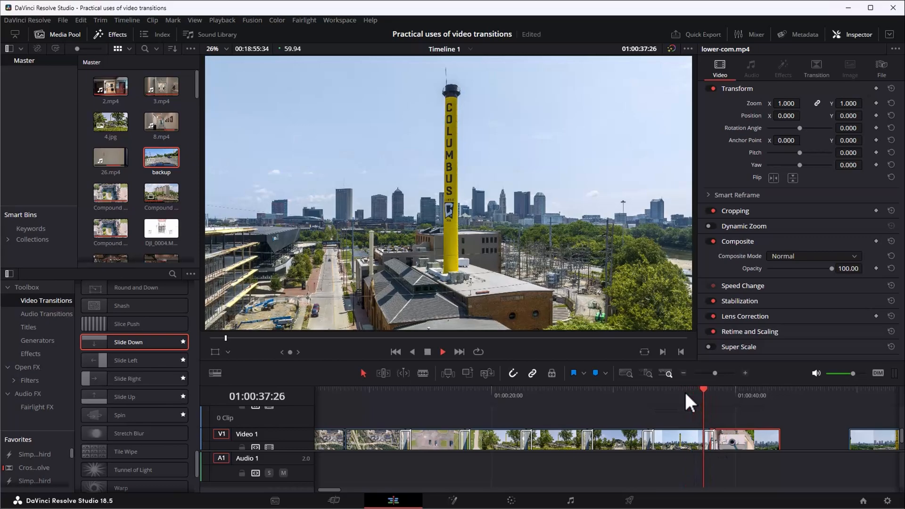
left_click(697, 393)
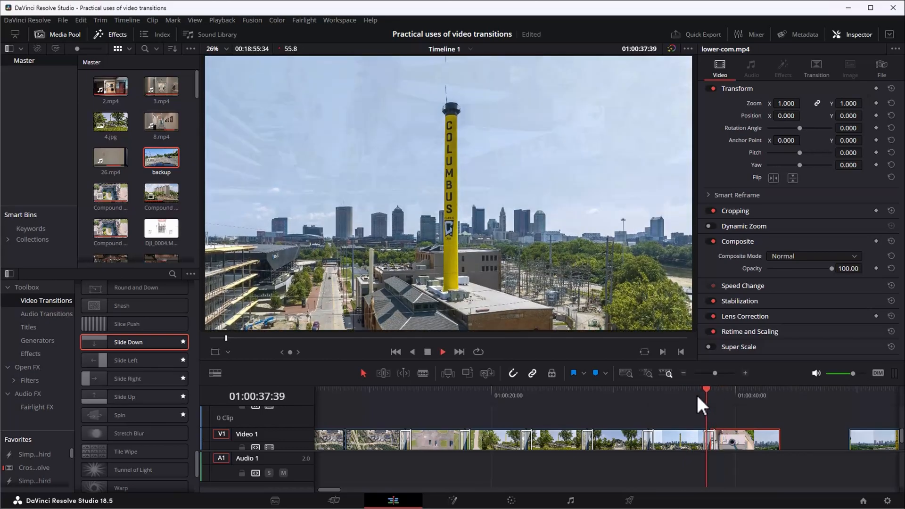
left_click(689, 395)
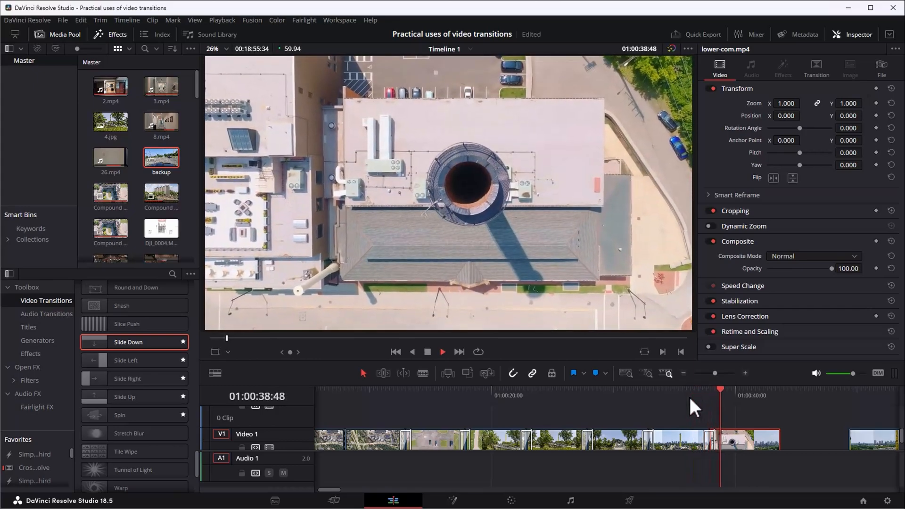
left_click(689, 395)
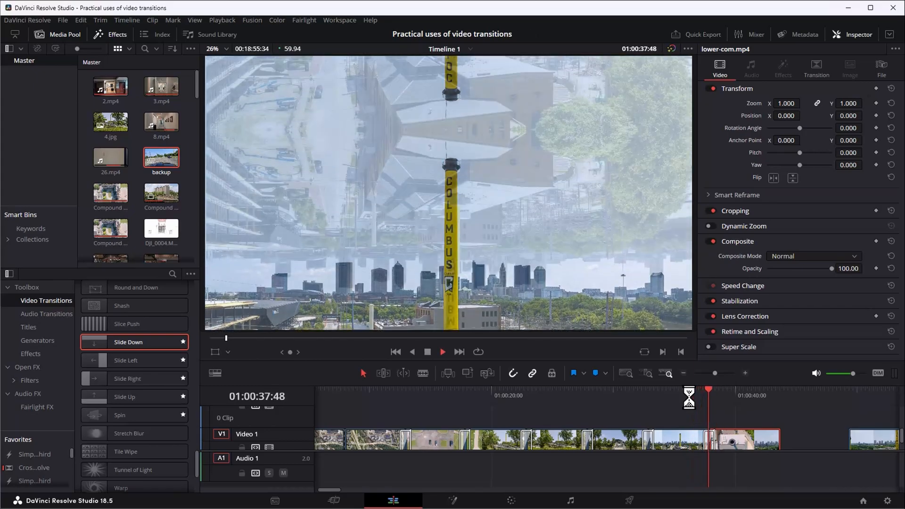
key("space")
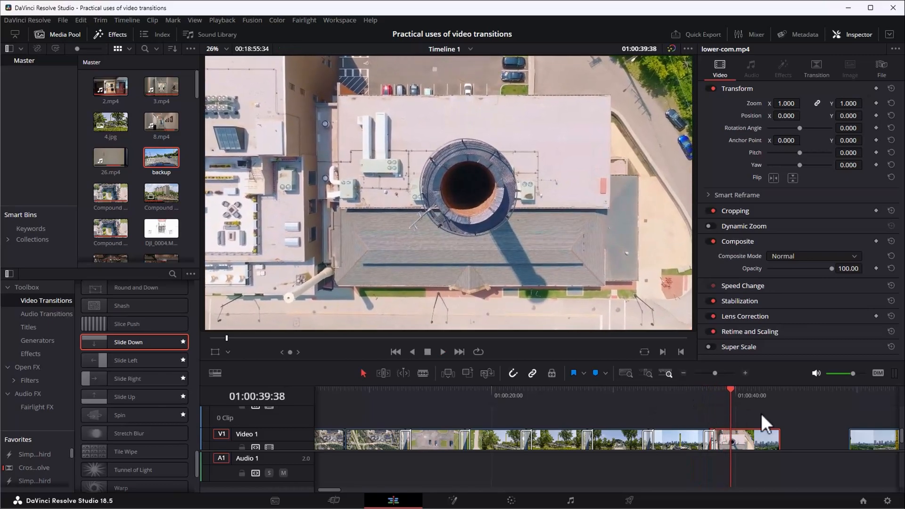
Move the skyline-and-tower clip against the end of the overhead smokestack clip and play across the cut.
left_click_drag(870, 443, 799, 438)
left_click(767, 396)
key("space")
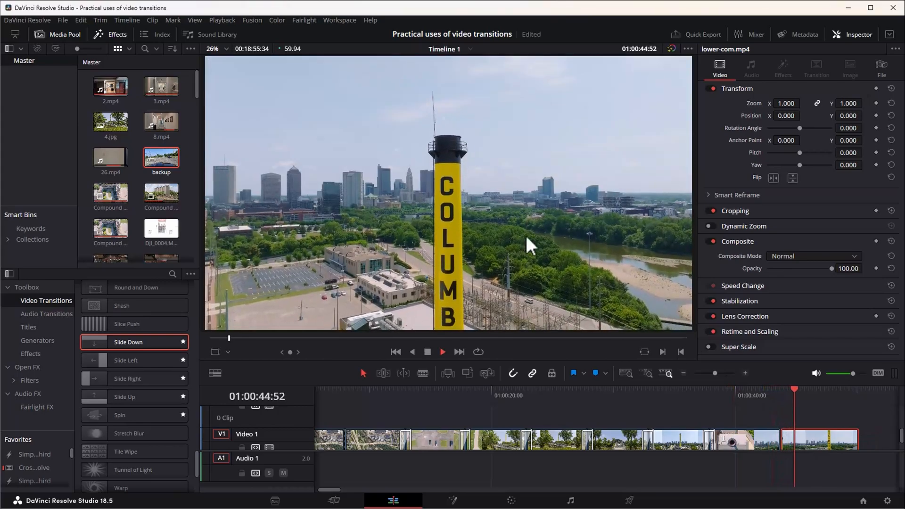
key("space")
Add a Slide Down transition between the overhead smokestack clip and the skyline-and-tower clip, and play through it together with the preceding transition.
left_click_drag(125, 344, 779, 440)
left_click(757, 393)
key("space")
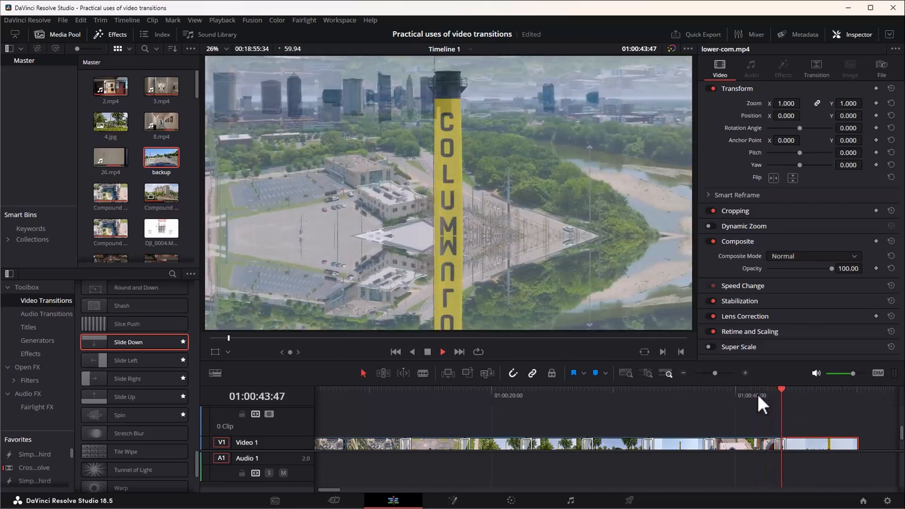
left_click(694, 389)
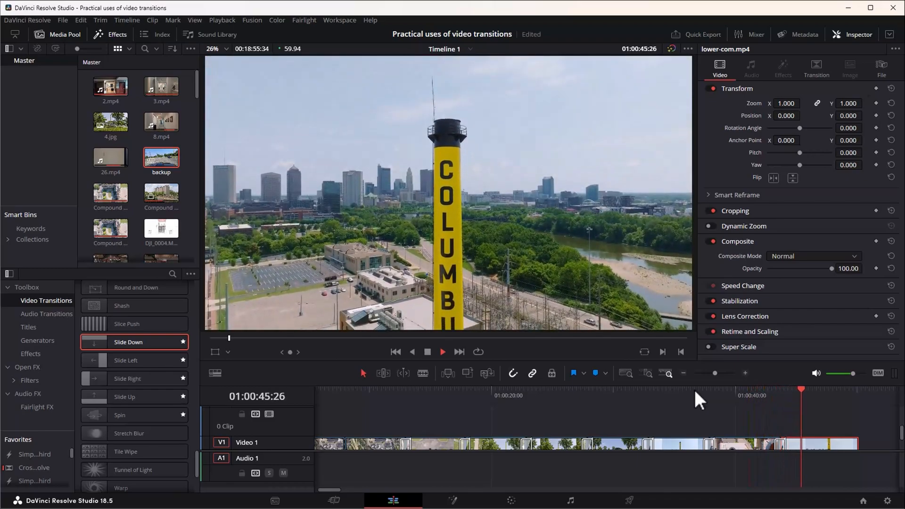
key("space")
Move the next lower-com.mp4 clip against the end of the skyline-and-tower clip and play across the cut.
left_click_drag(333, 492, 347, 494)
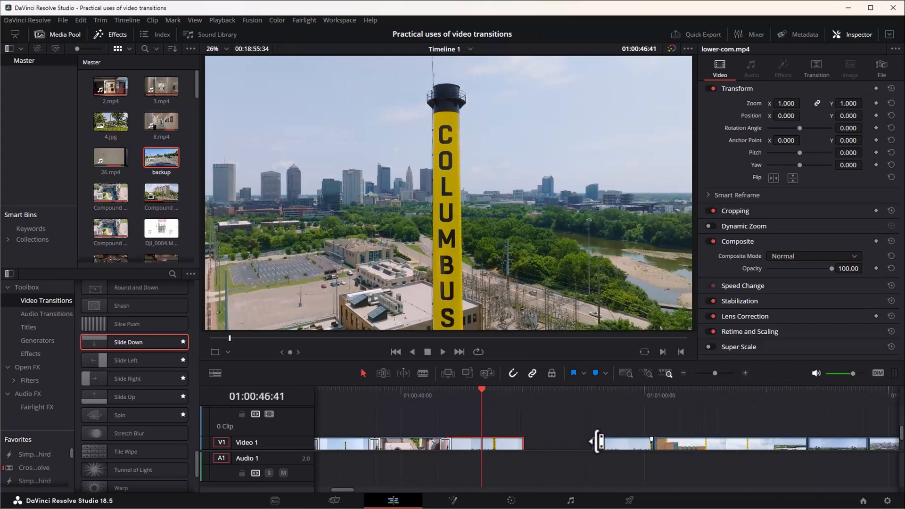
scroll(597, 441, "down", 2)
left_click_drag(610, 439, 549, 435)
left_click(534, 394)
key("space")
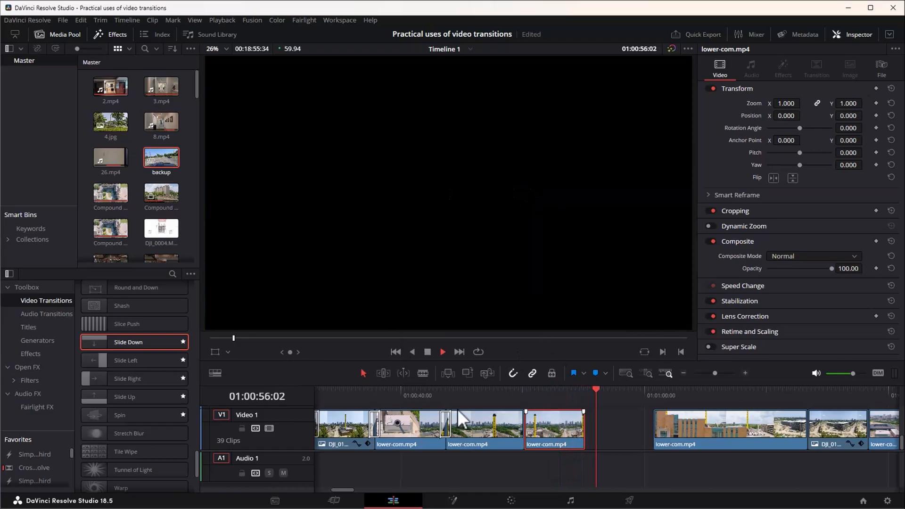
Add a Cross Dissolve between the skyline-and-tower clip and the short lower-com.mp4 clip following it.
left_click(512, 394)
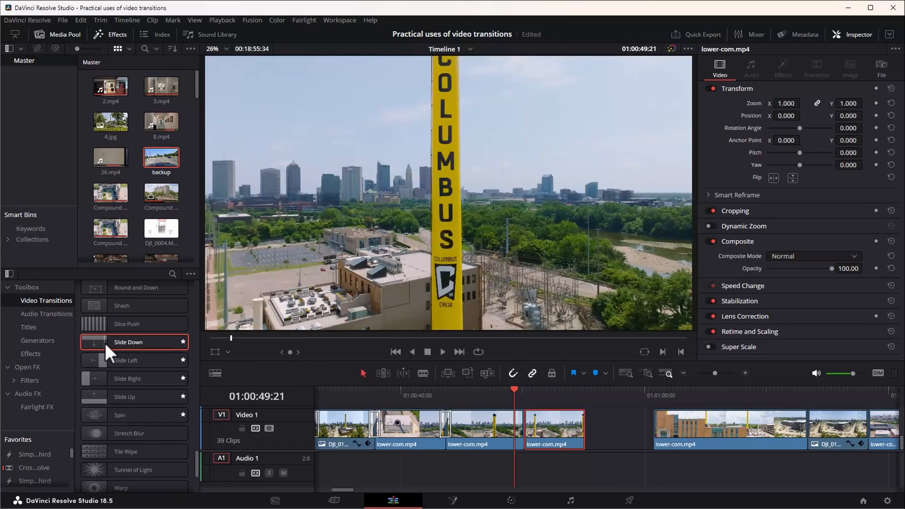
left_click_drag(196, 455, 186, 290)
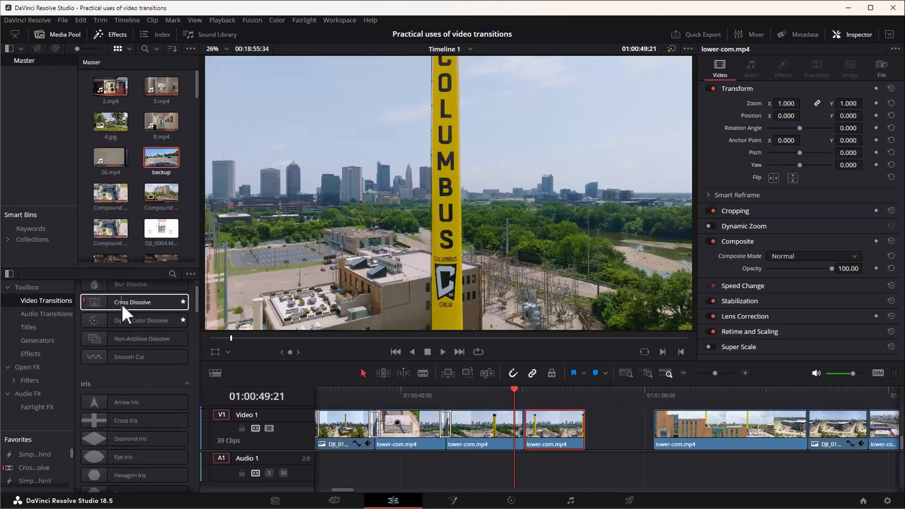
left_click_drag(123, 304, 522, 432)
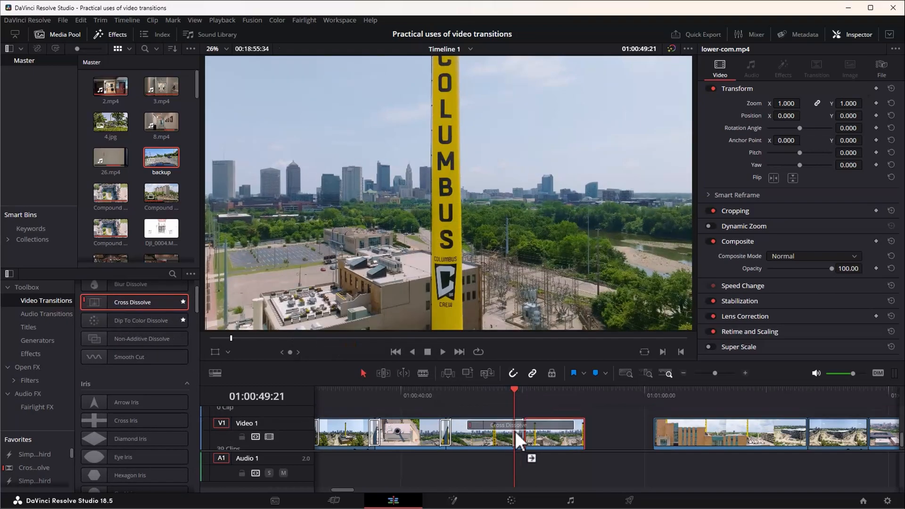
Move the brick-building clip against the end of the short lower-com.mp4 clip and play across the cut.
left_click_drag(695, 436, 629, 433)
key("space")
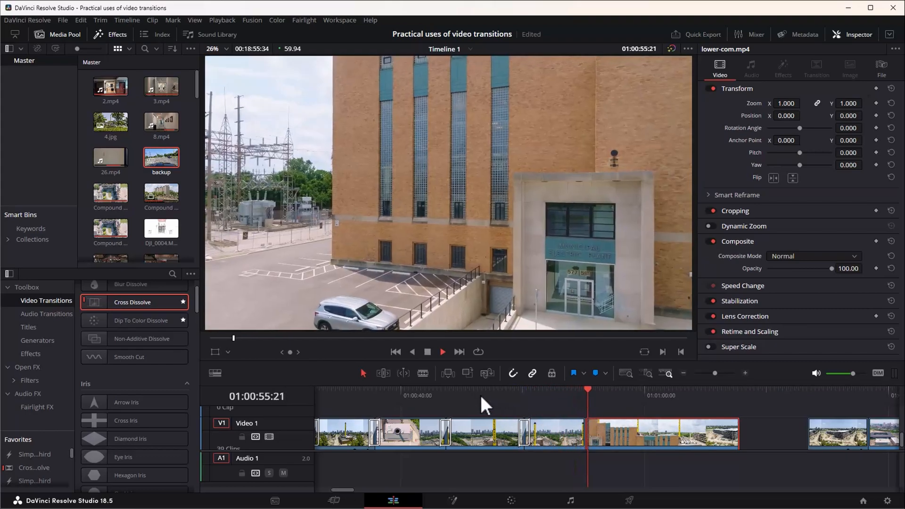
key("space")
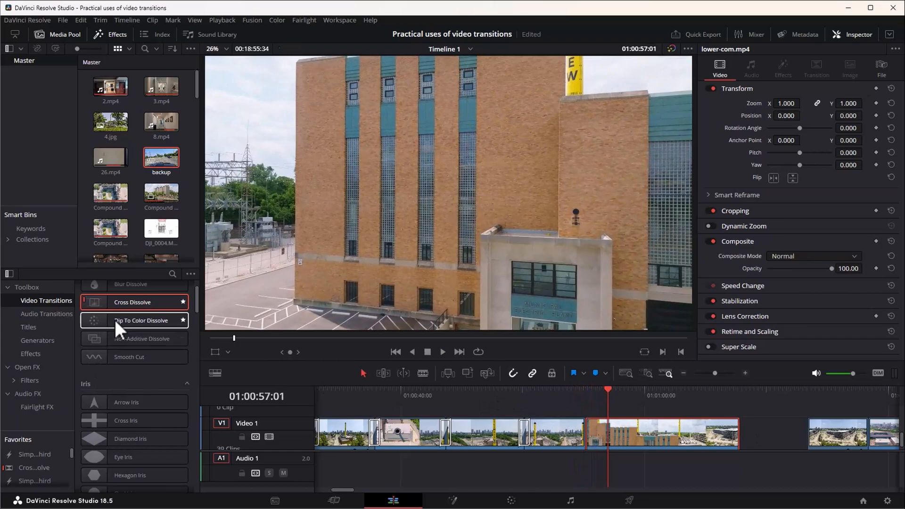
Add a Dip To Color Dissolve at the start of the brick-building clip, and play through the transition.
left_click_drag(115, 320, 582, 437)
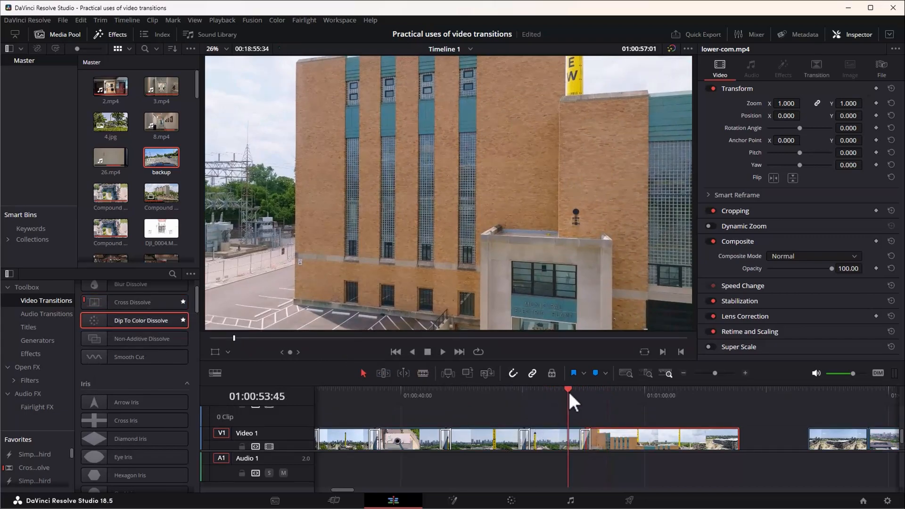
key("space")
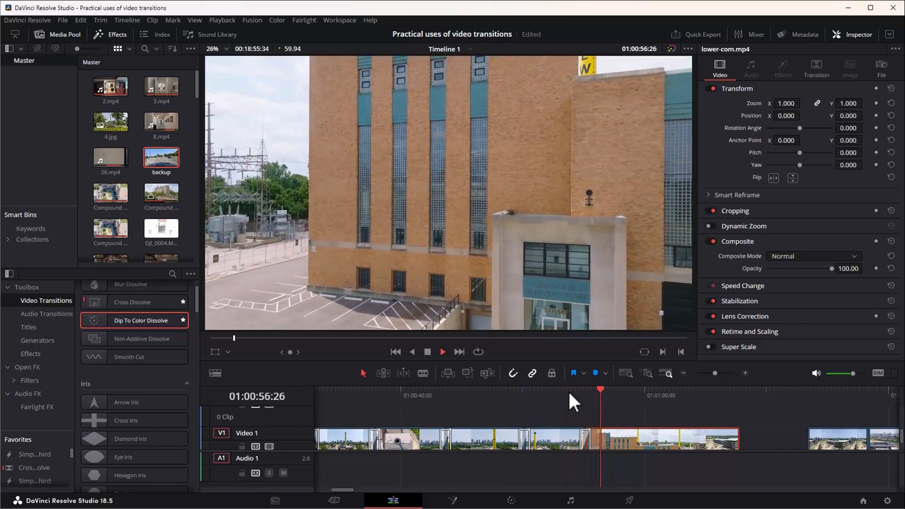
Move the DJI_0129.jpg photo clip against the end of the brick-building clip and play across the cut.
key("space")
left_click_drag(837, 440, 774, 437)
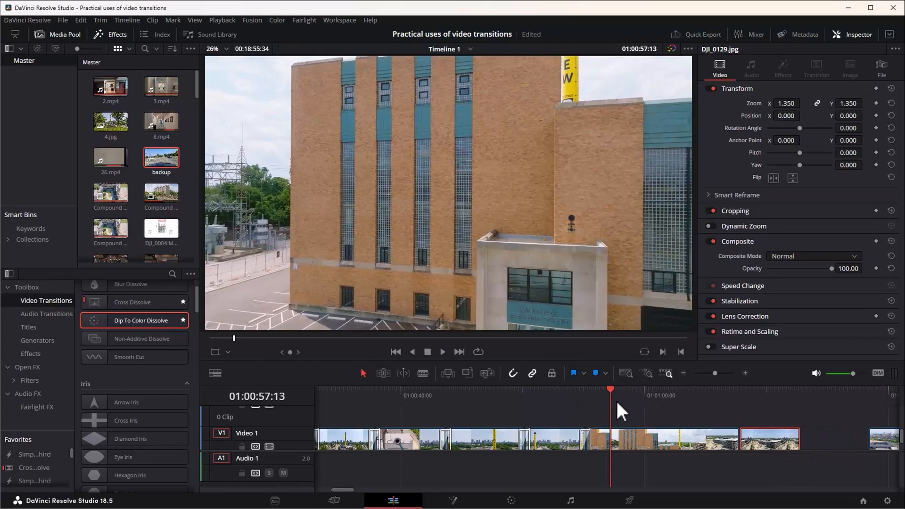
key("space")
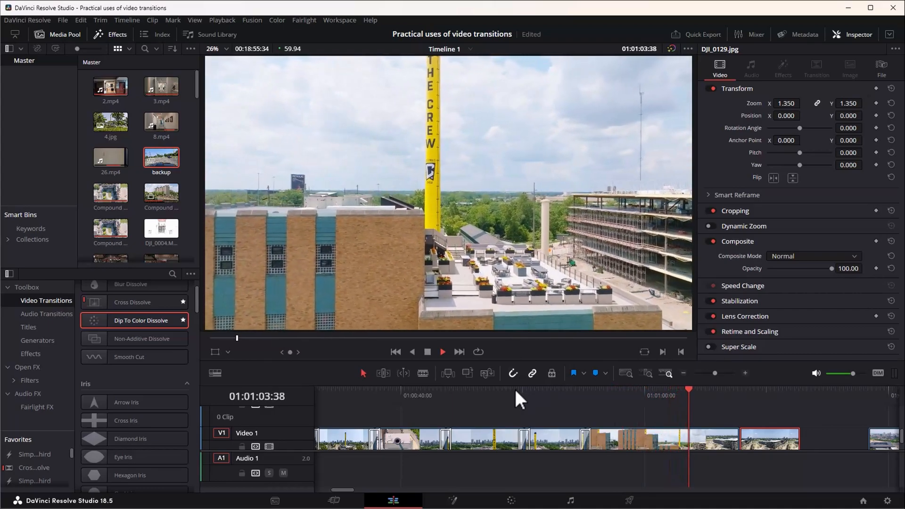
key("space")
key("space")
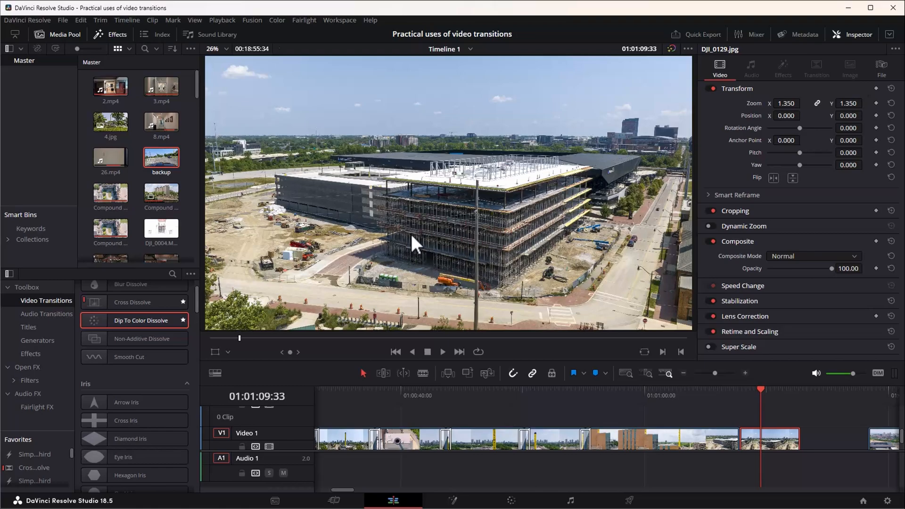
Add a Spin transition between the brick-building clip and the DJI_0129.jpg photo, and play and scrub through it.
left_click(738, 394)
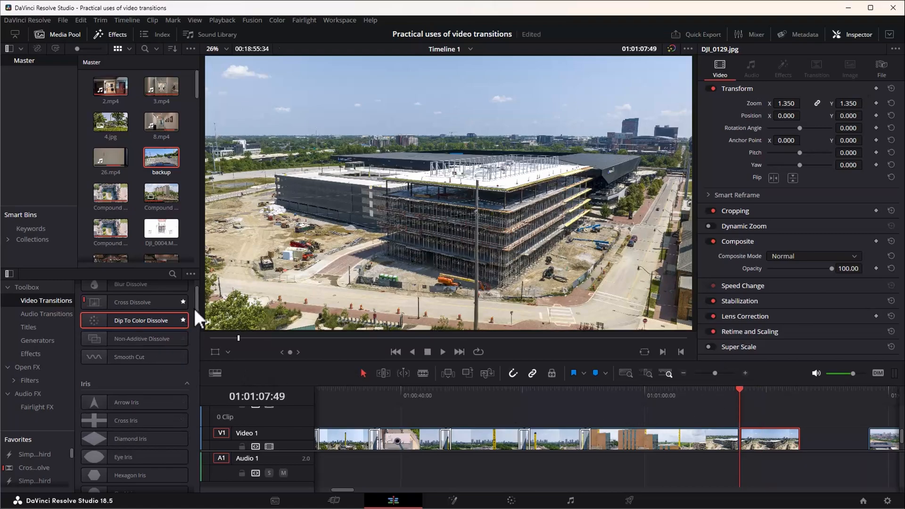
left_click_drag(197, 296, 203, 459)
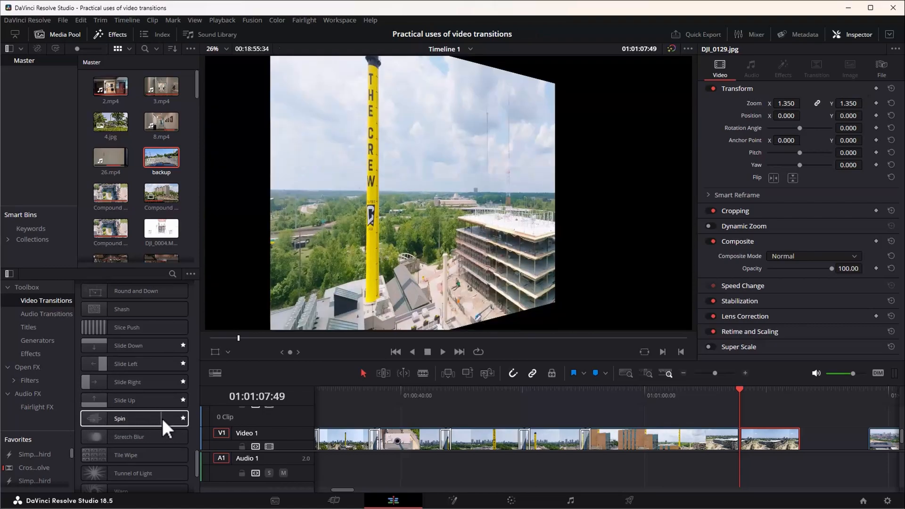
left_click(183, 418)
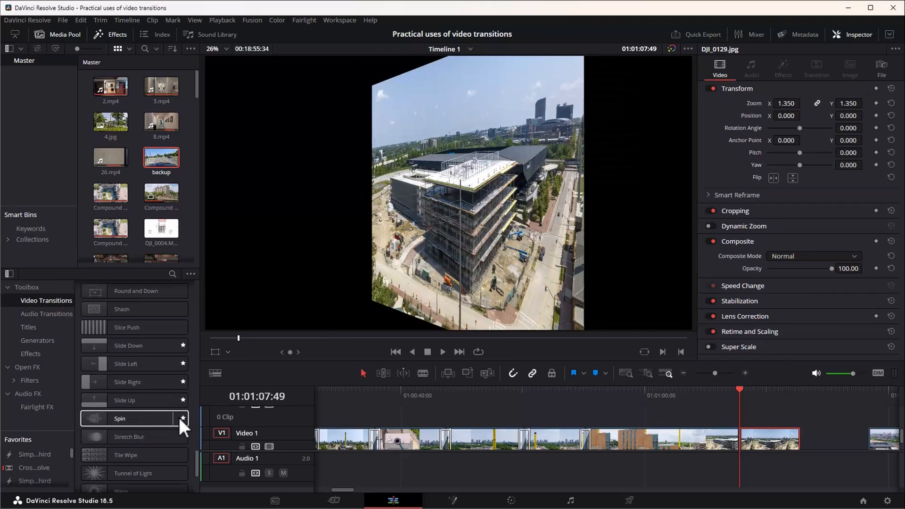
left_click_drag(170, 417, 692, 437)
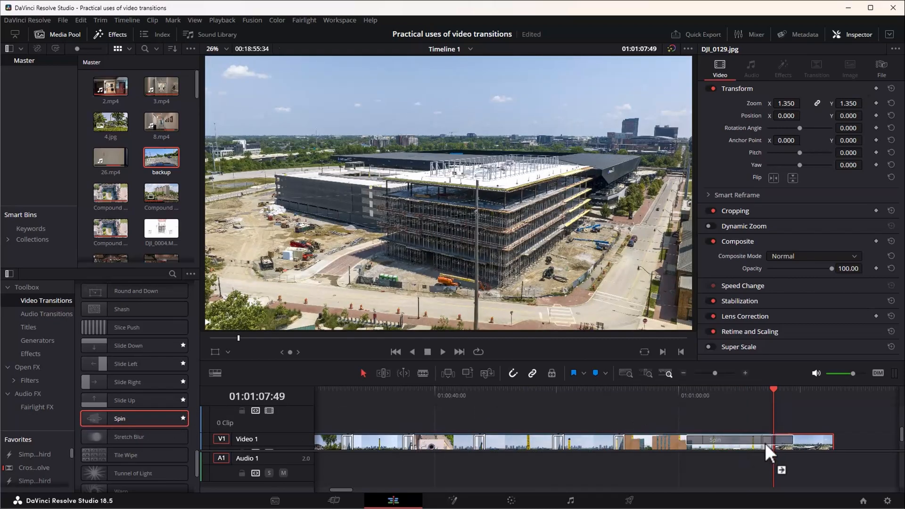
left_click_drag(765, 443, 768, 443)
left_click(755, 395)
key("space")
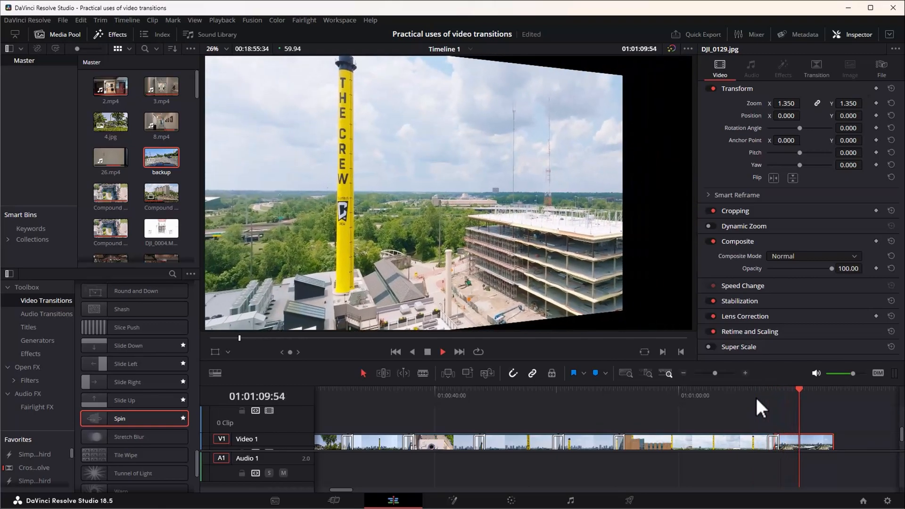
key("space")
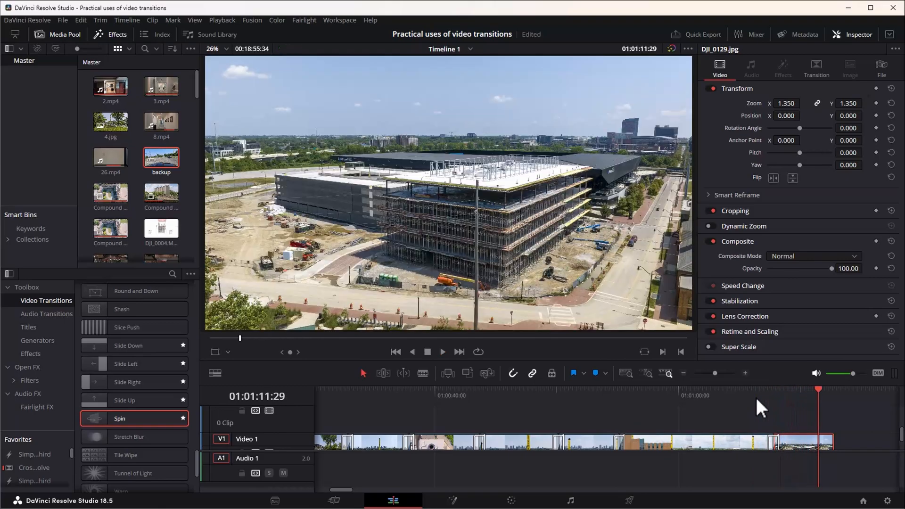
left_click(768, 389)
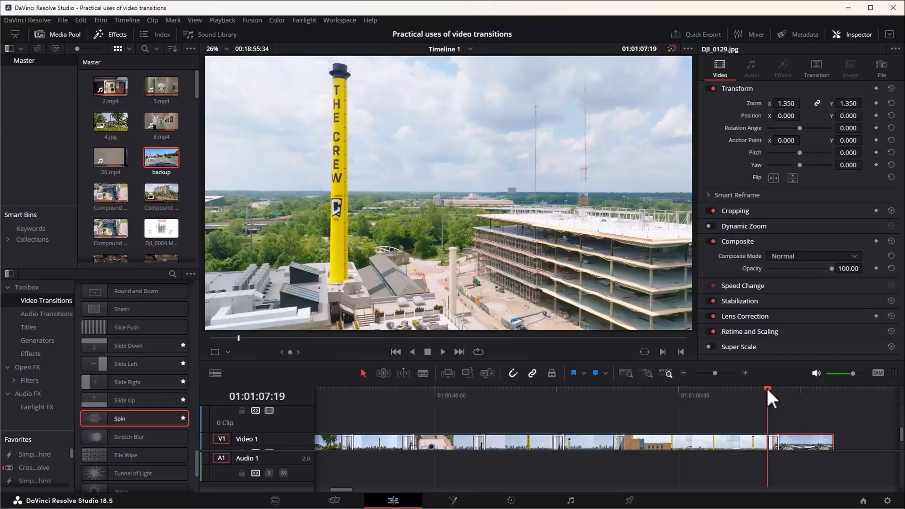
left_click(759, 387)
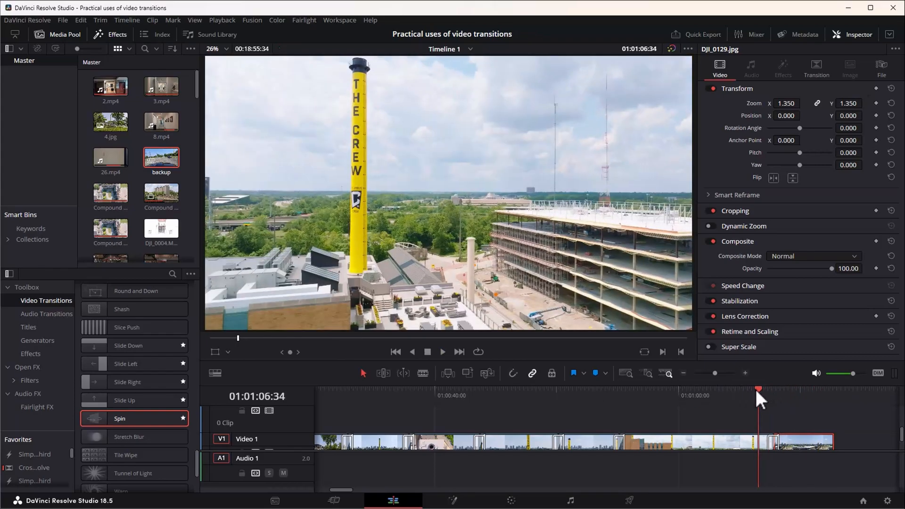
left_click_drag(757, 388, 800, 389)
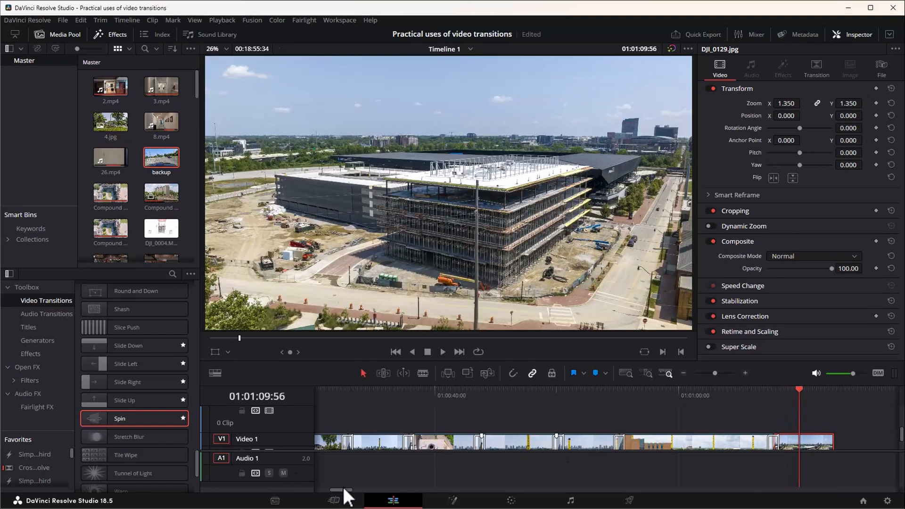
Move the lower-com.mp4 stadium clip against the end of the DJI_0129.jpg photo and play across the cut.
left_click_drag(348, 491, 358, 492)
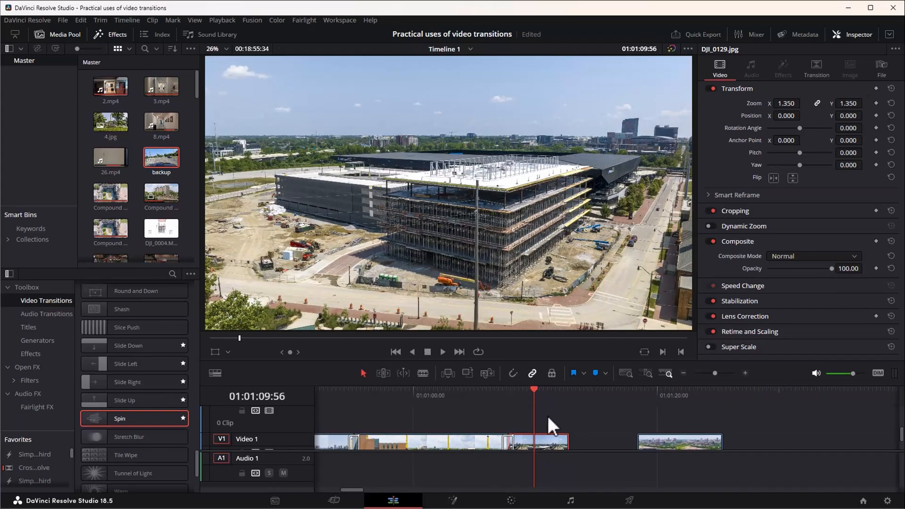
scroll(580, 417, "down", 2)
left_click_drag(667, 437, 596, 418)
left_click(560, 392)
key("space")
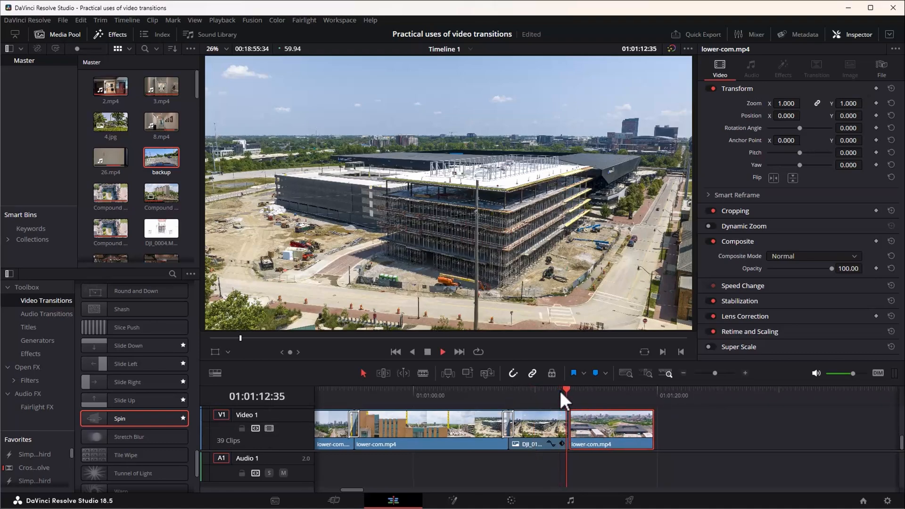
key("space")
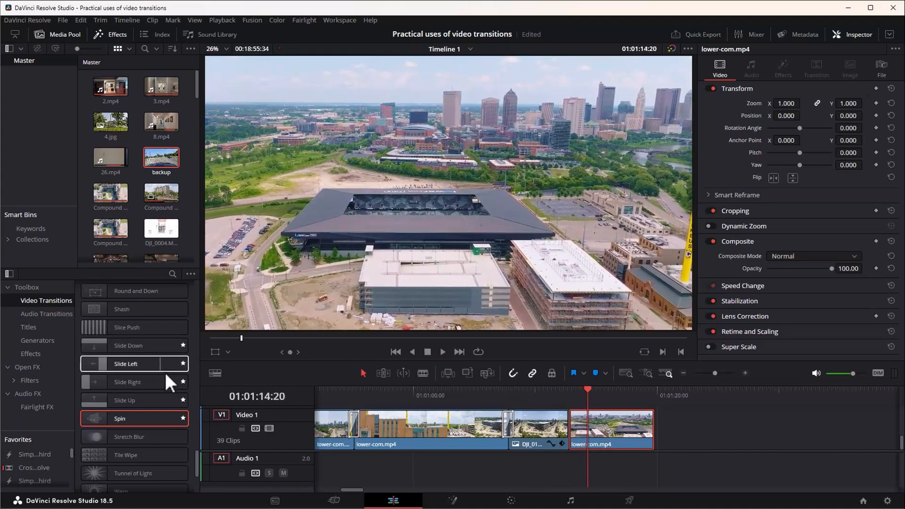
Add a Slide Left transition between the DJI_0129.jpg photo and the stadium clip, and play around it.
left_click_drag(196, 457, 199, 302)
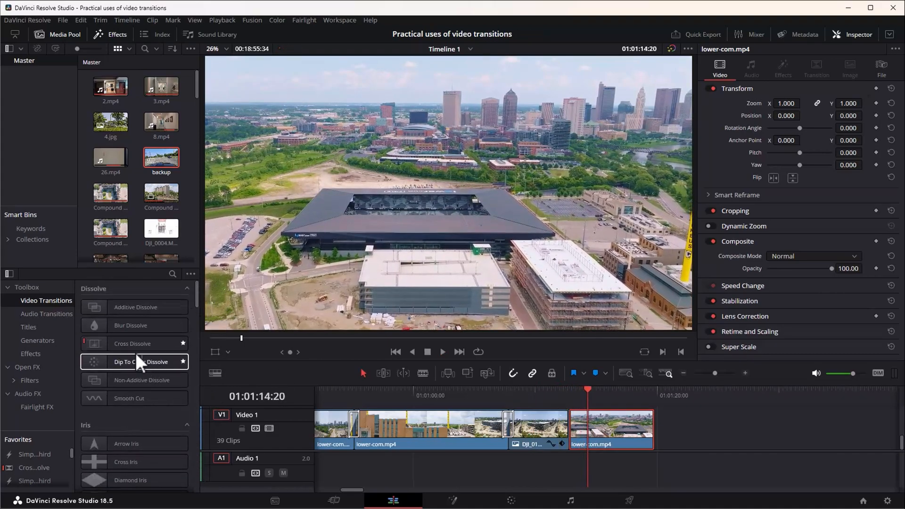
left_click_drag(134, 344, 570, 426)
key("slash")
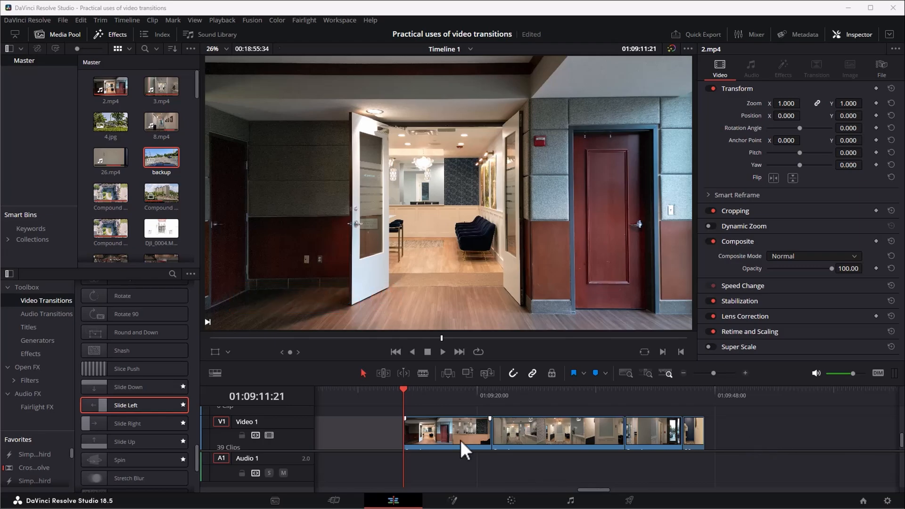
Play the 2.mp4 interior clip across its cut into 3.mp4 and return the playhead to the cut.
key("space")
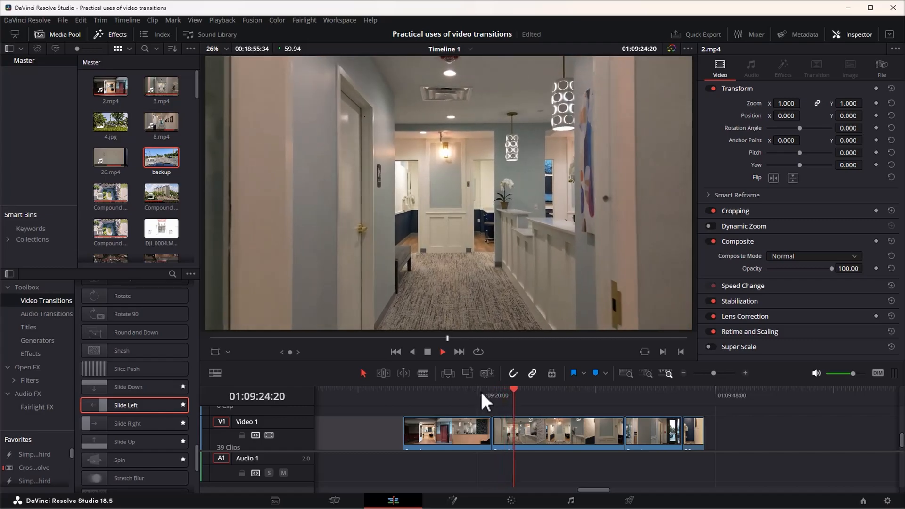
key("space")
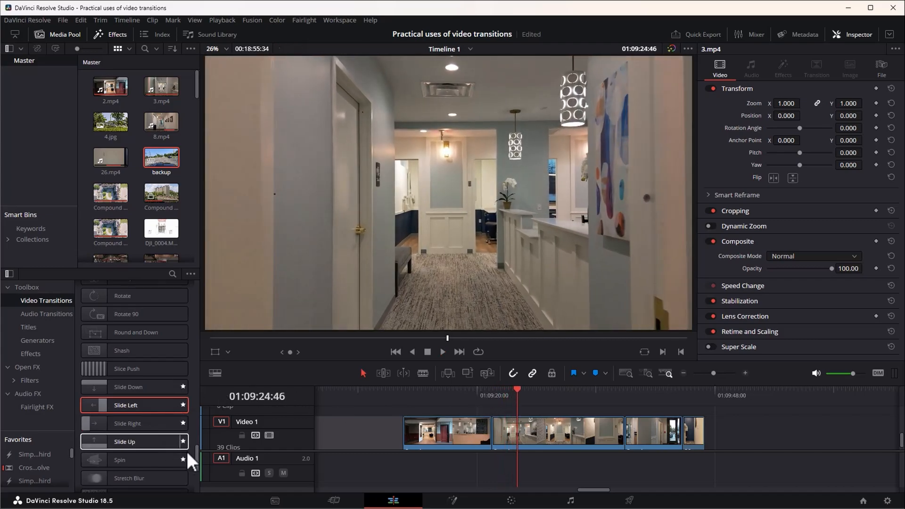
left_click(492, 396)
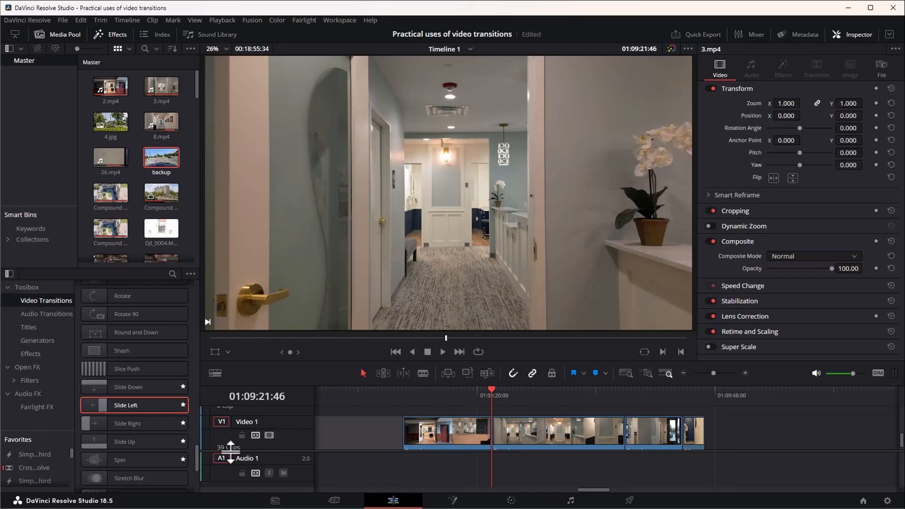
Try to place a Cross Dissolve directly on the cut between the 2.mp4 and 3.mp4 clips.
left_click_drag(196, 457, 194, 289)
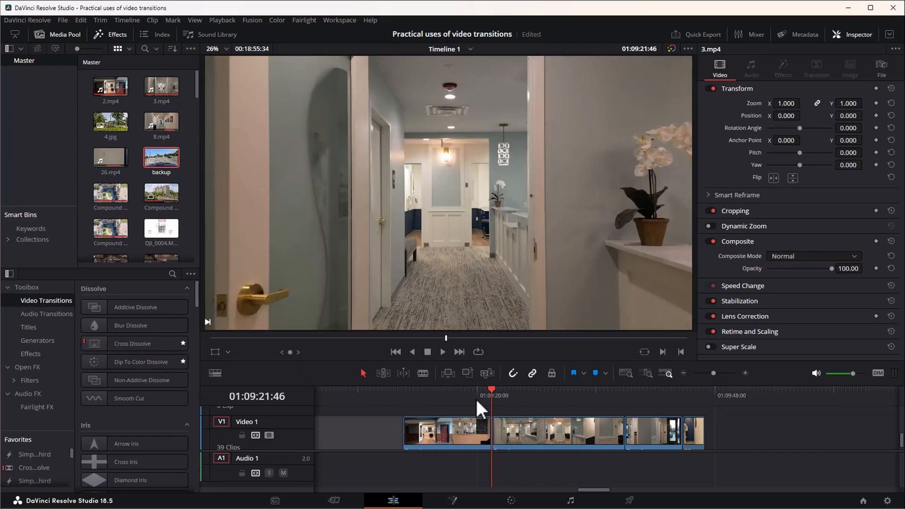
left_click(477, 395)
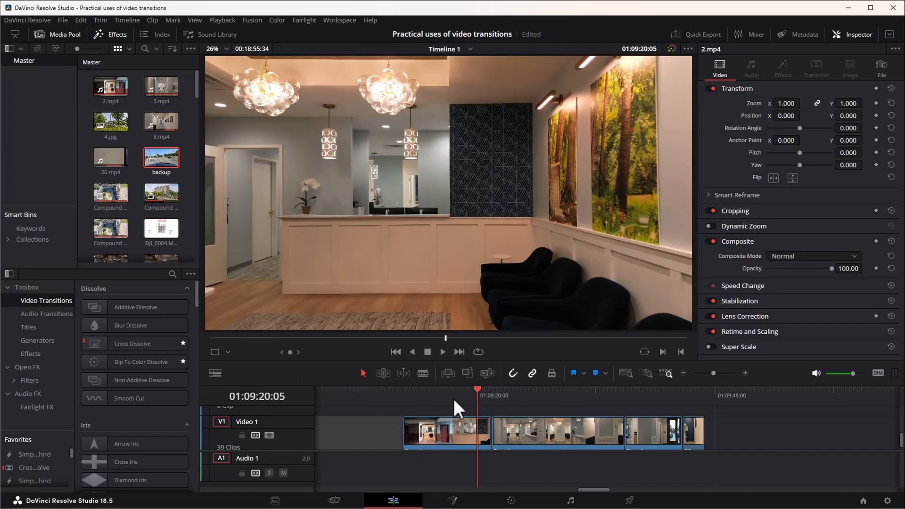
left_click(491, 395)
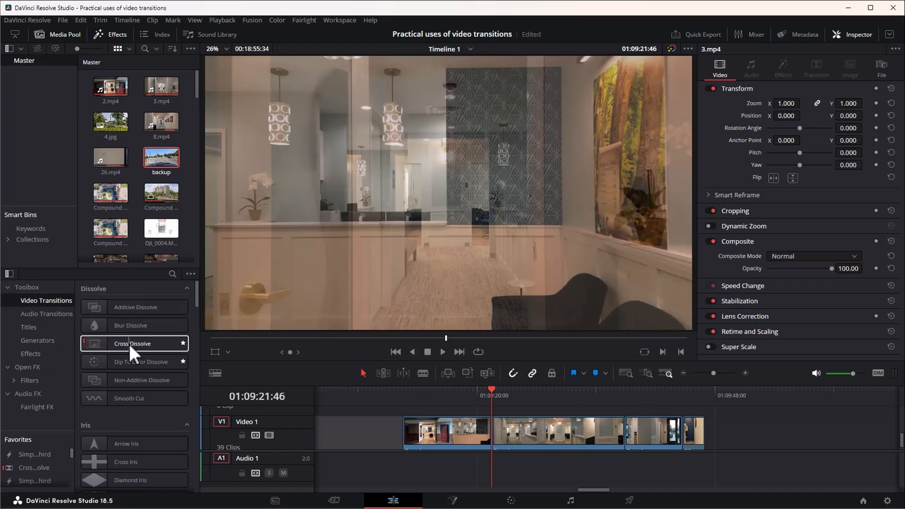
left_click_drag(124, 340, 491, 435)
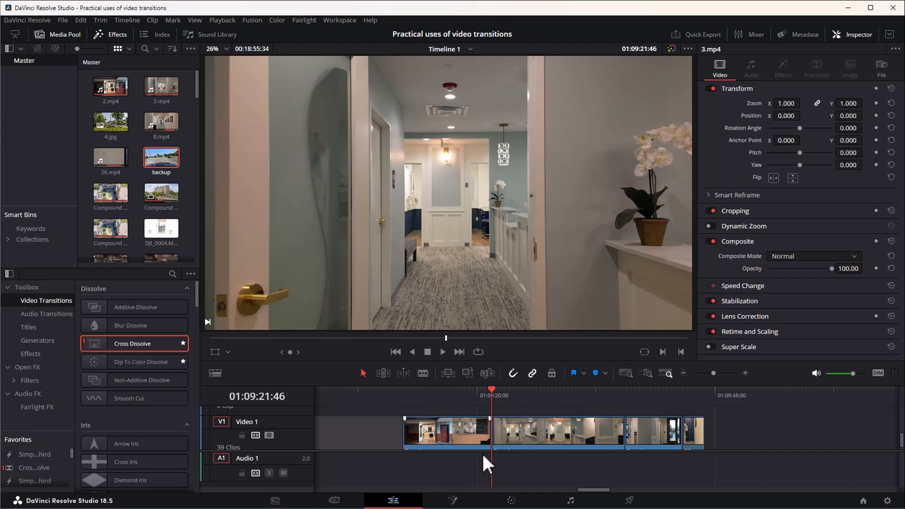
Apply Cross Dissolve to the edit points of the 2.mp4 and 3.mp4 clips together, trimming the clips to create handles.
left_click_drag(502, 430, 501, 430)
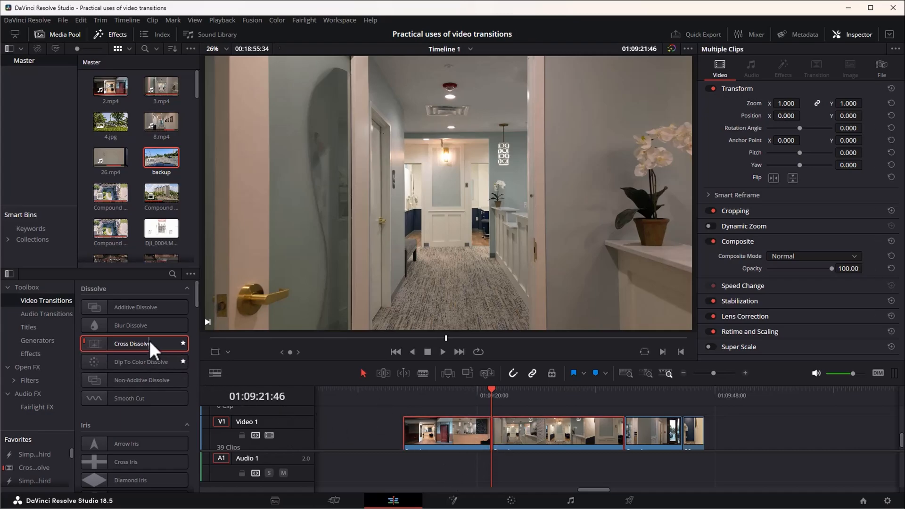
right_click(147, 345)
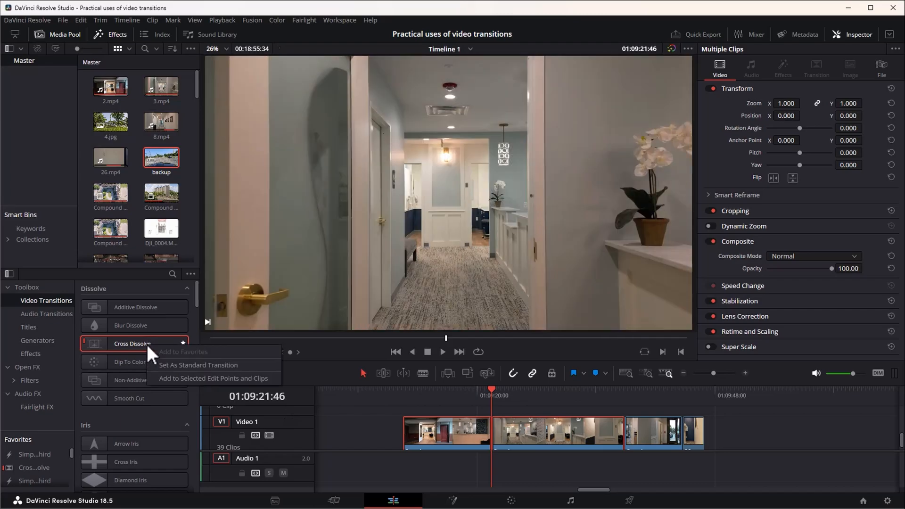
left_click(184, 380)
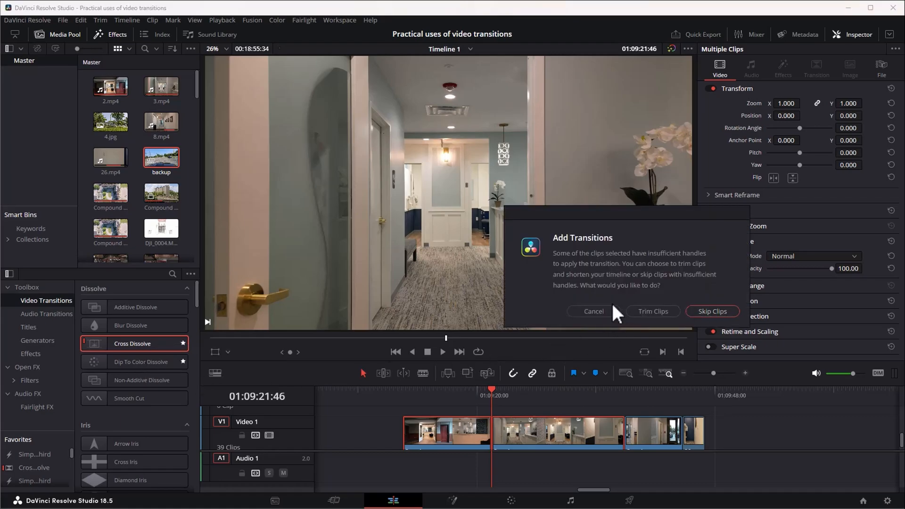
left_click(647, 312)
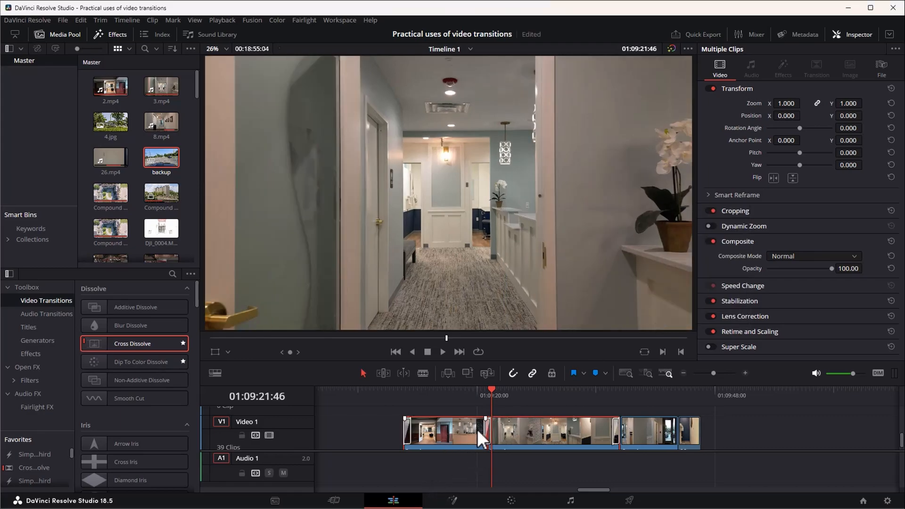
Remove the Cross Dissolves at the start of 2.mp4 and the end of 3.mp4, and play through the one between them.
left_click(410, 437)
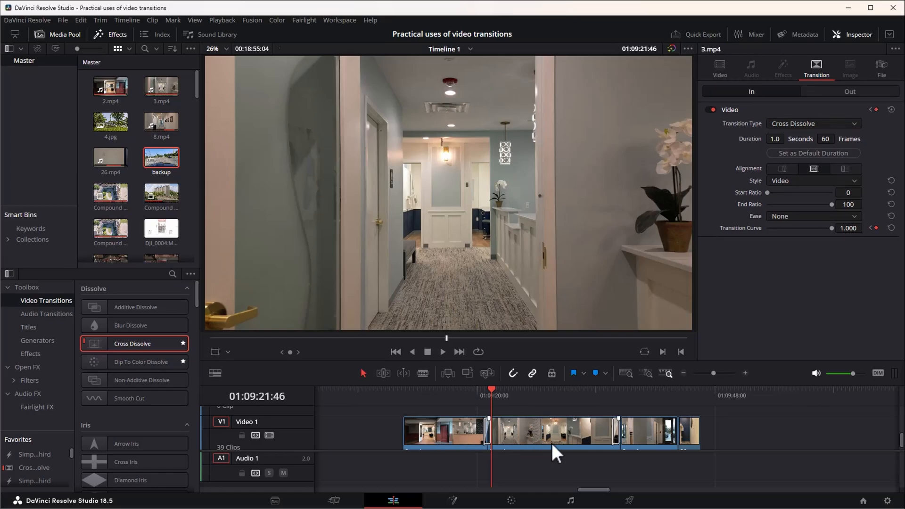
left_click(613, 437)
left_click(460, 440)
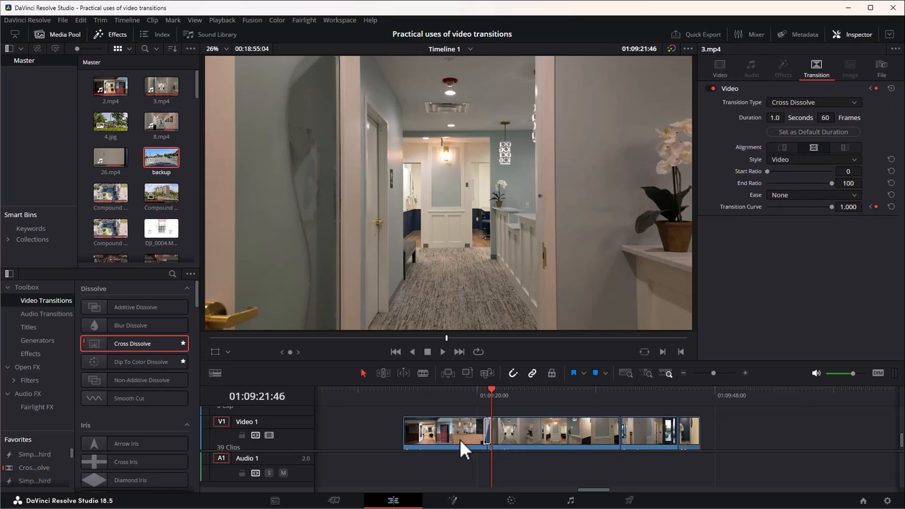
left_click(474, 395)
key("space")
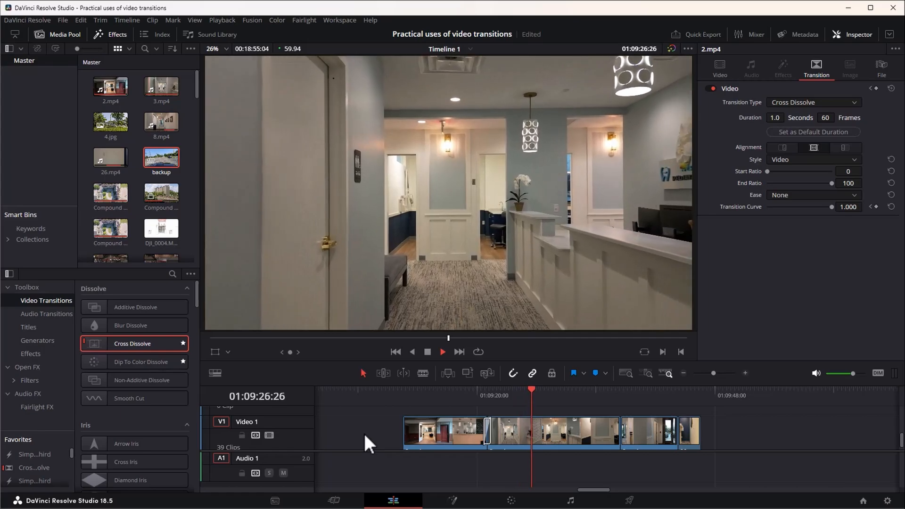
Play across the cut between 3.mp4 and the following hallway clip, and return to shortly before it.
left_click(606, 389)
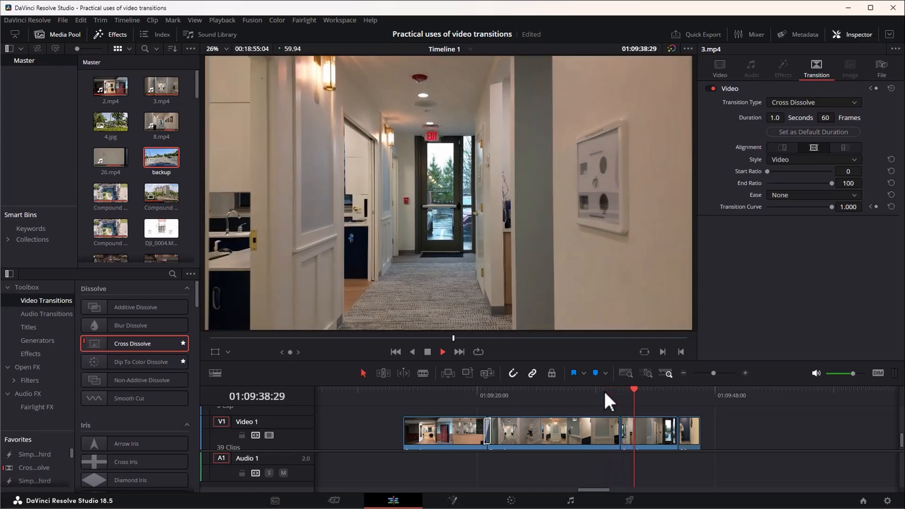
key("space")
left_click(604, 389)
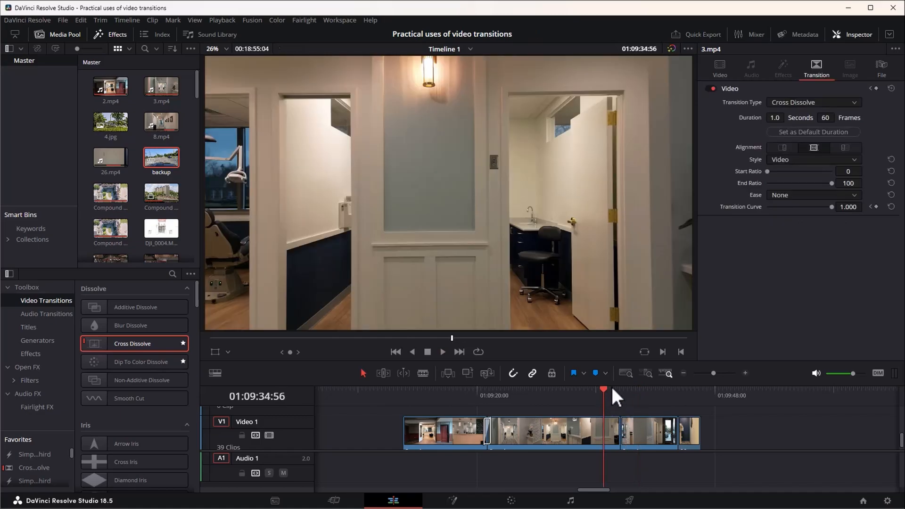
Play up to the end of the 3.mp4 clip and split it at 01:09:36:05.
left_click(591, 391)
key("space")
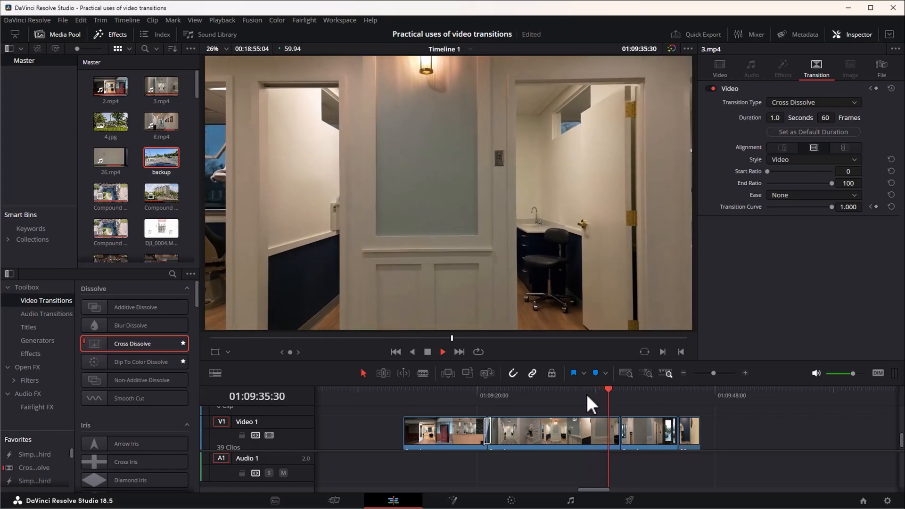
key("space")
key("space")
key("space")
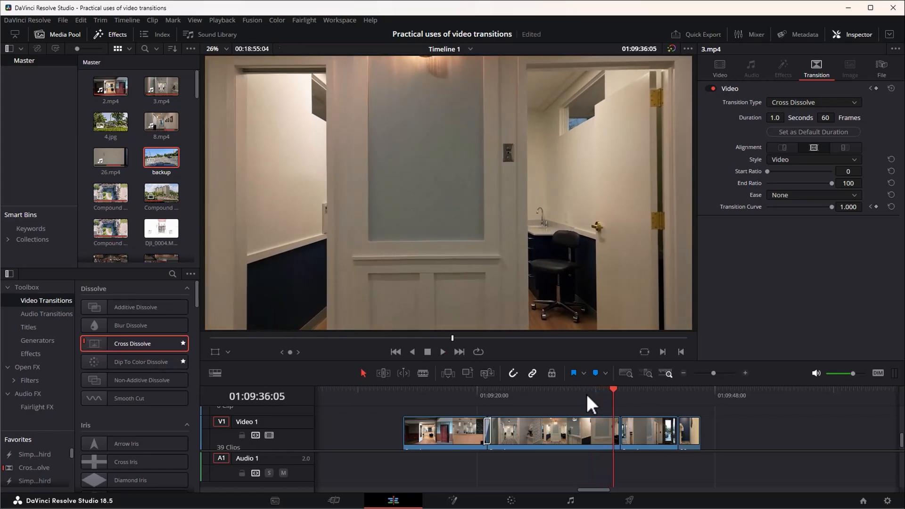
left_click(593, 430)
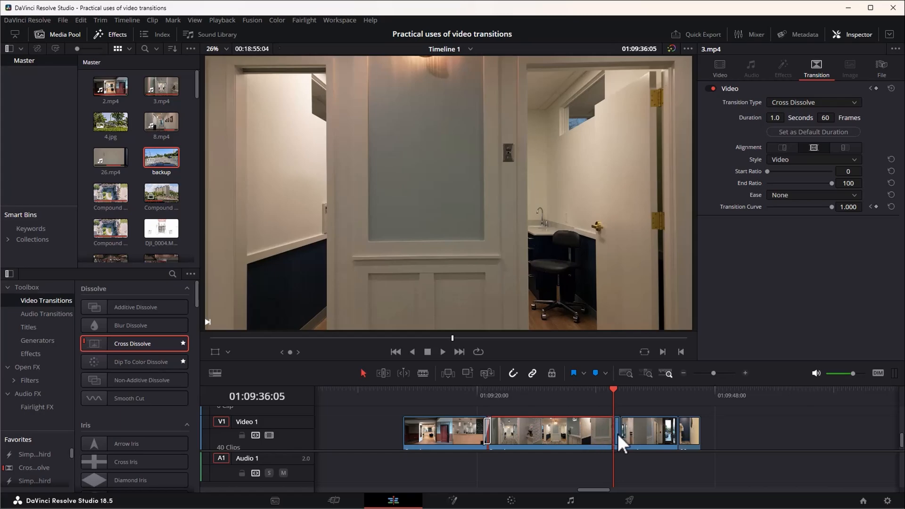
Ripple delete the leftover piece of 3.mp4 after the split, play across its cut to 8.mp4, and return to the cut.
left_click(622, 443)
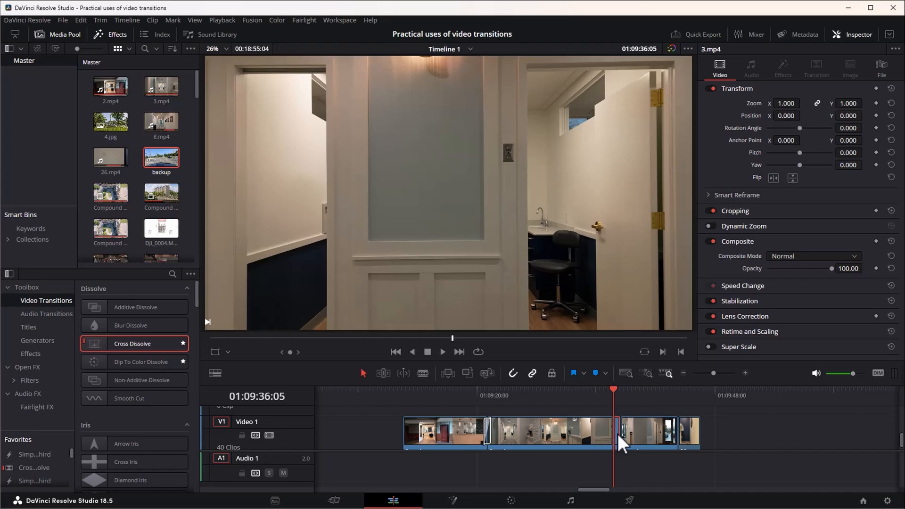
key("Delete")
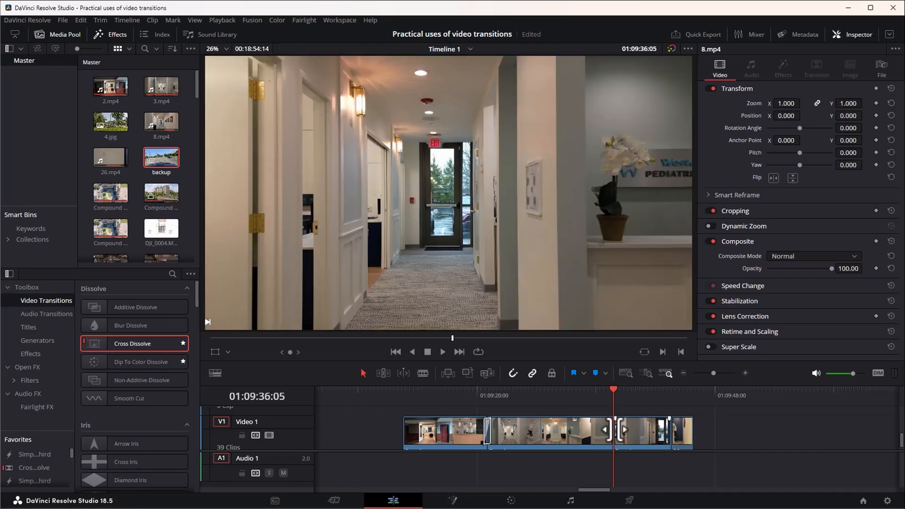
key("ctrl+z")
left_click(604, 391)
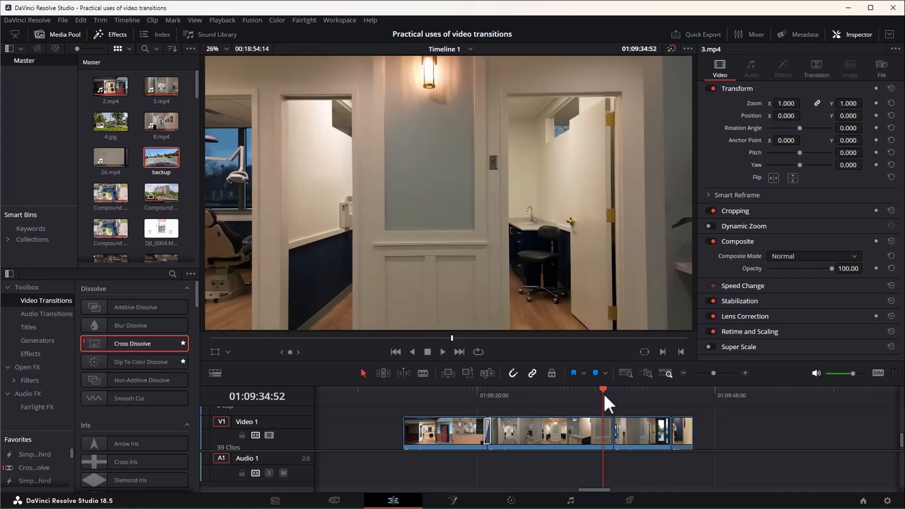
key("space")
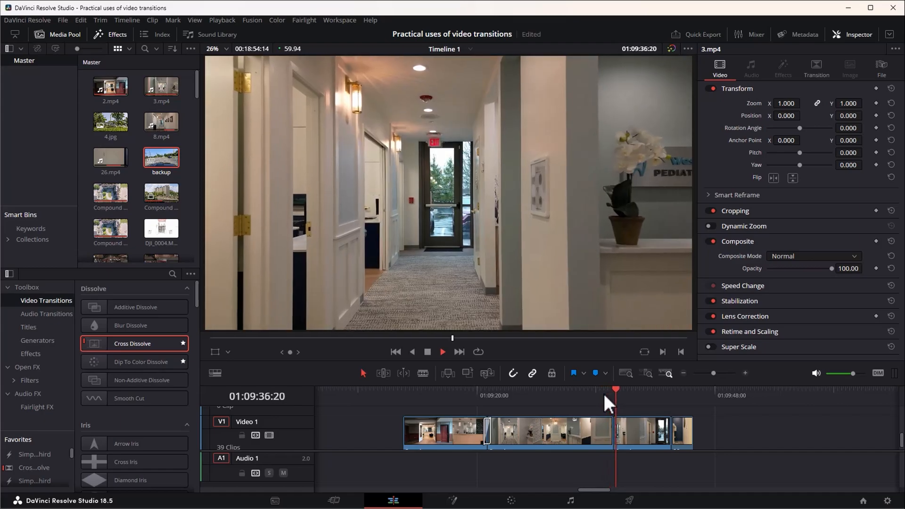
key("space")
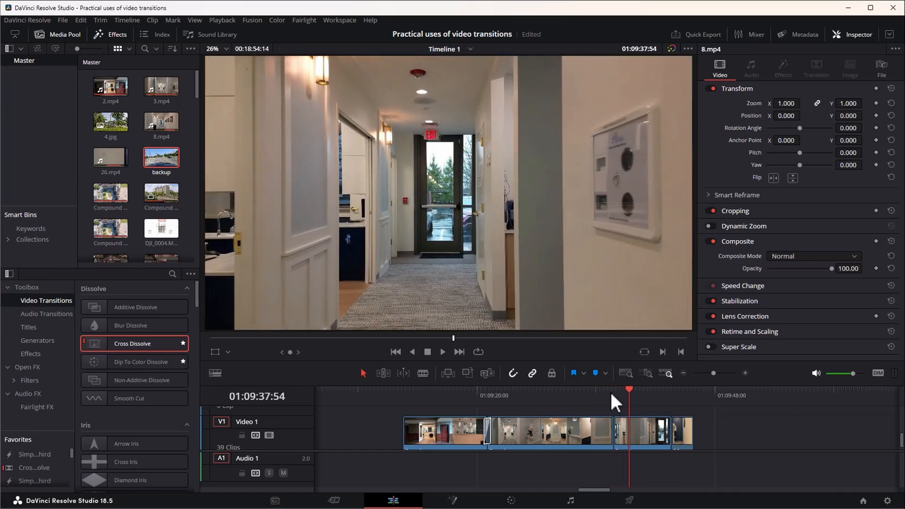
left_click(612, 394)
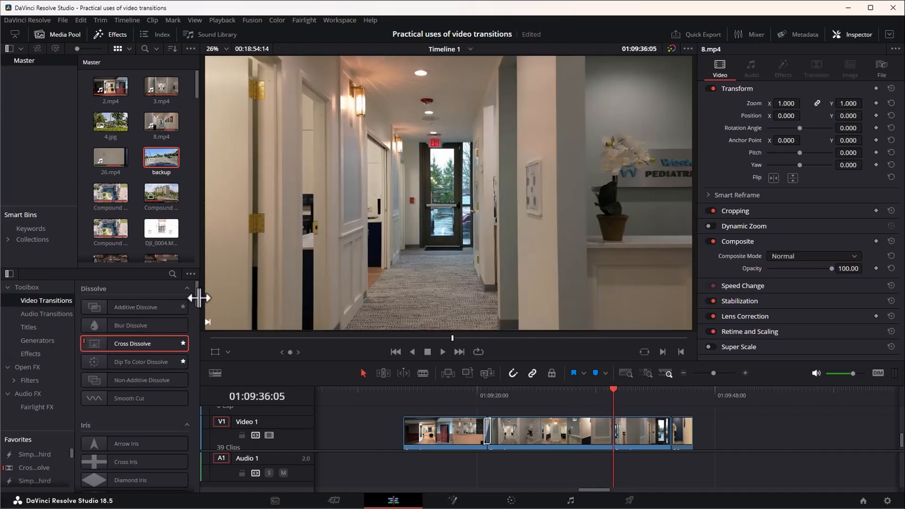
Find the Slide Left video transition and apply it to the cut between 3.mp4 and 8.mp4.
left_click_drag(197, 299, 201, 464)
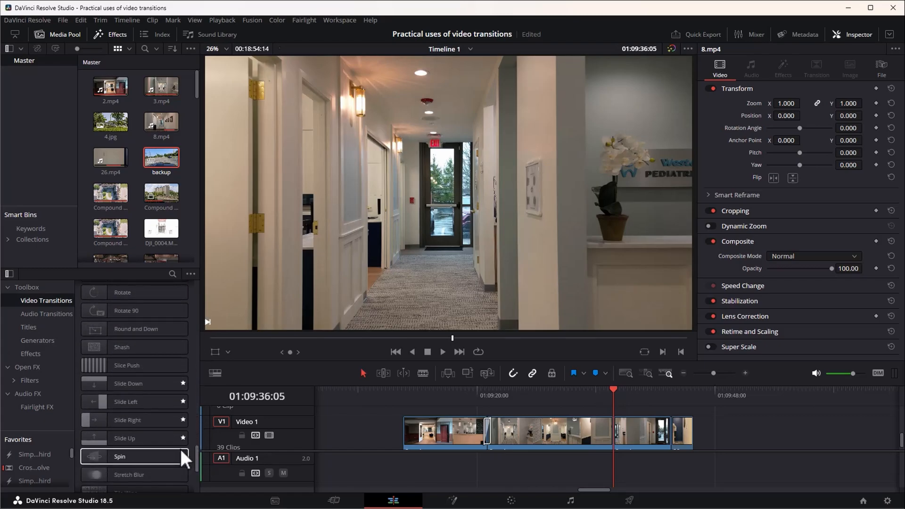
left_click_drag(199, 453, 188, 429)
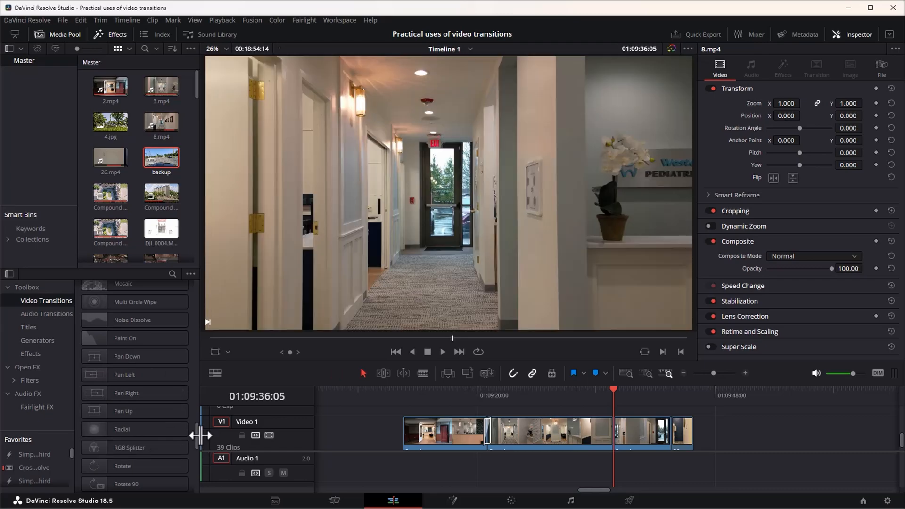
left_click_drag(198, 441, 204, 461)
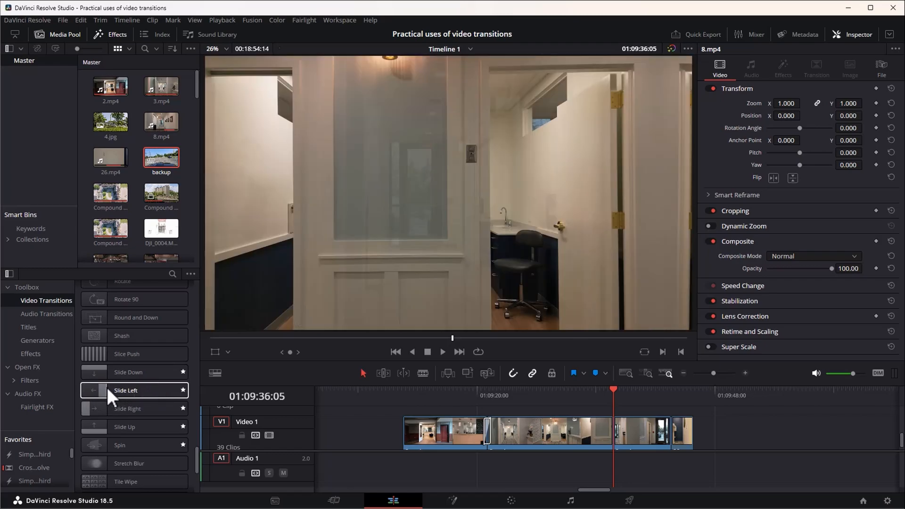
left_click_drag(113, 397, 610, 430)
Play through the Slide Left transition between 3.mp4 and 8.mp4 several times.
key("j")
key("l")
key("j")
key("l")
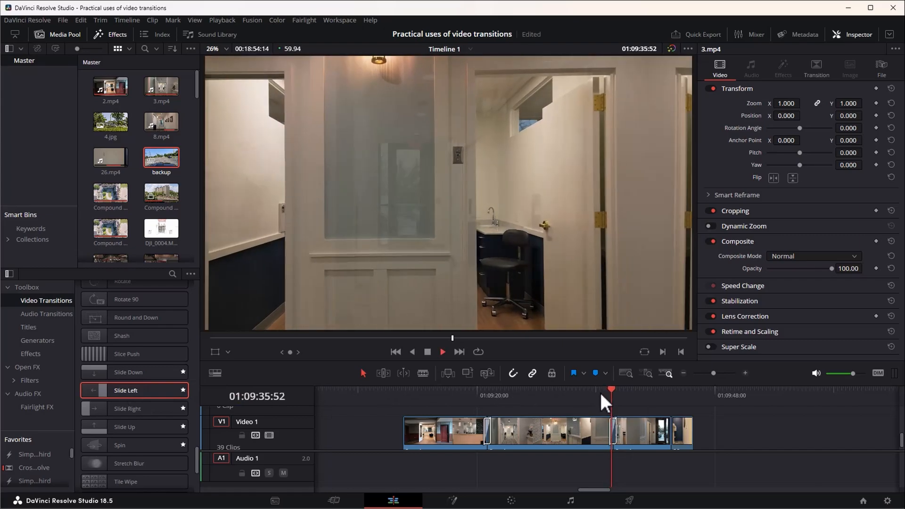
left_click(593, 394)
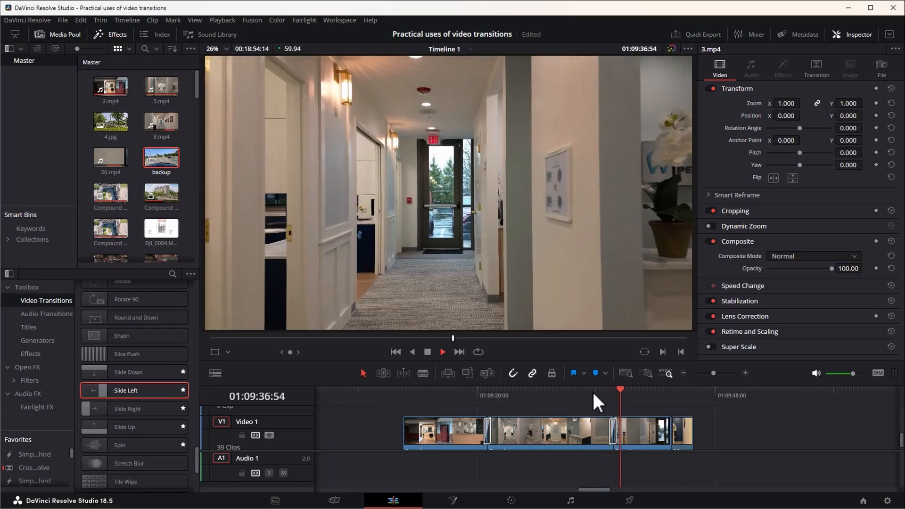
key("space")
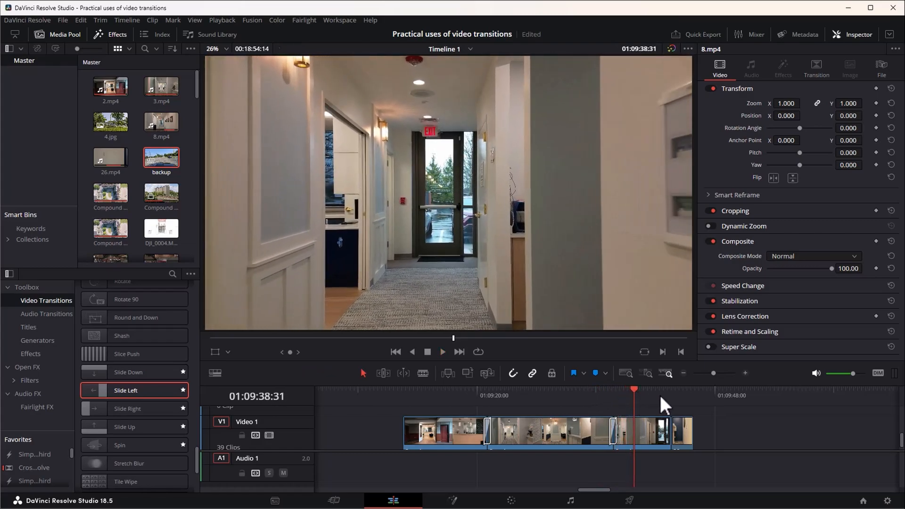
Move the 26.mp4 clip 02:12 later on the timeline, away from 8.mp4, and play its beginning.
left_click_drag(686, 434, 705, 435)
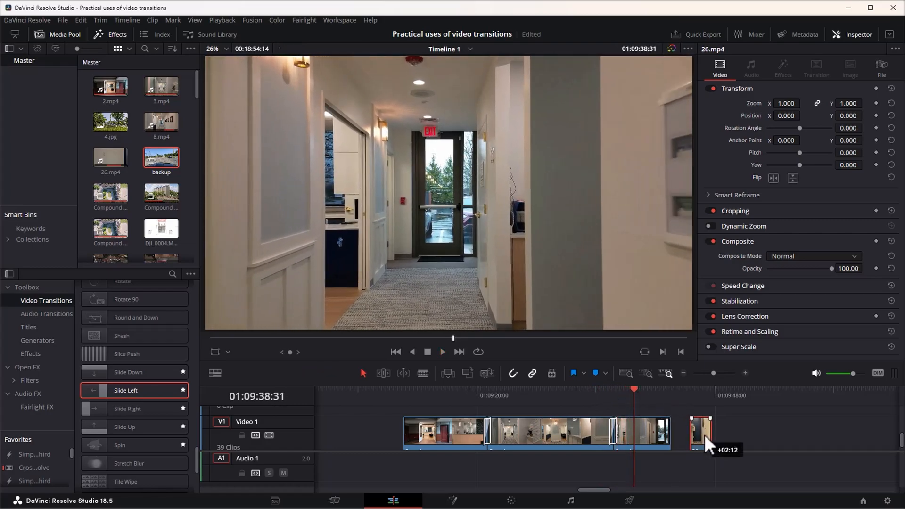
left_click(691, 394)
key("space")
key("space")
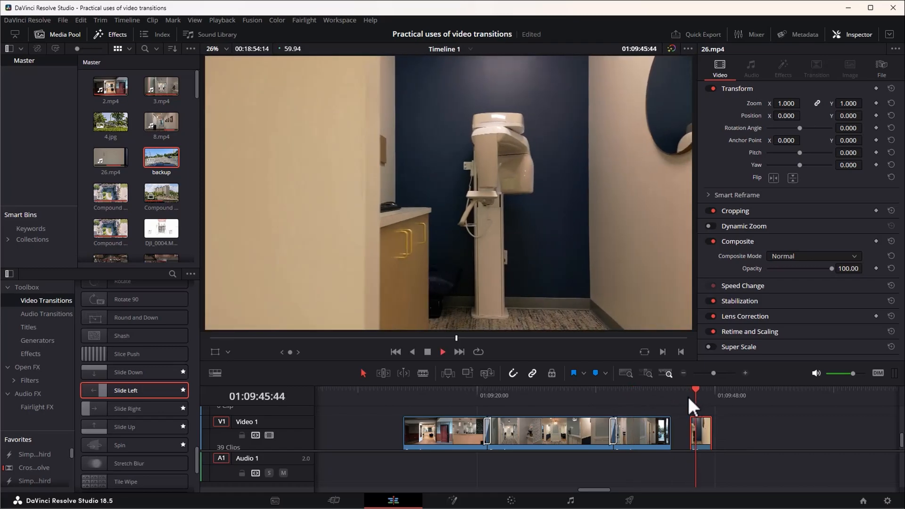
Play the second half of the 8.mp4 hallway clip repeatedly to look for a suitable cut point before the exit door.
left_click(633, 392)
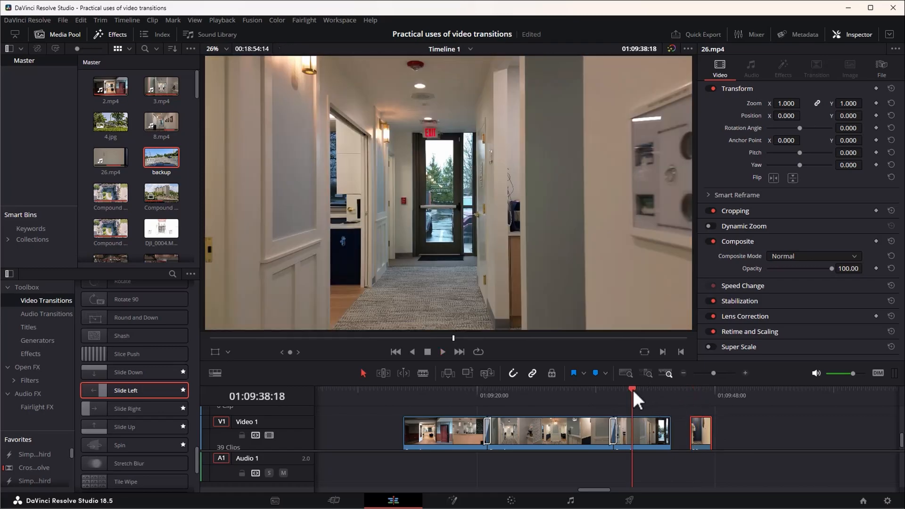
key("space")
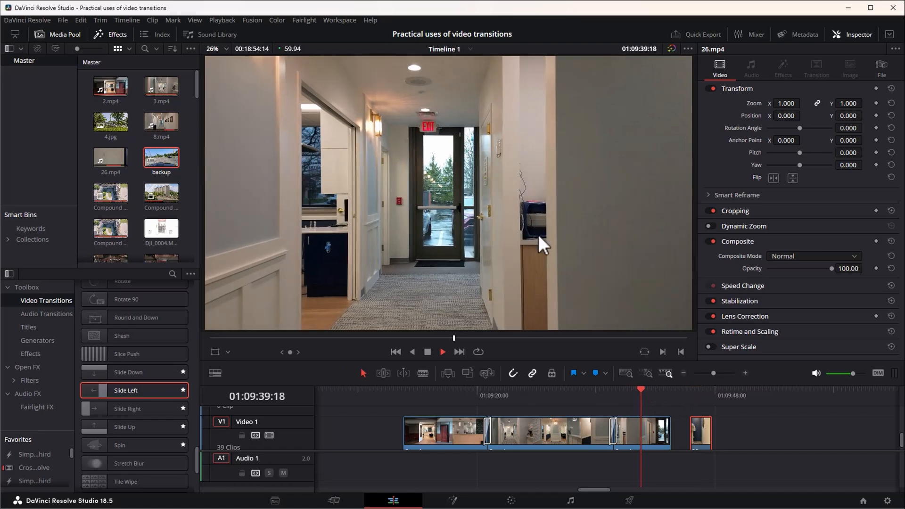
key("space")
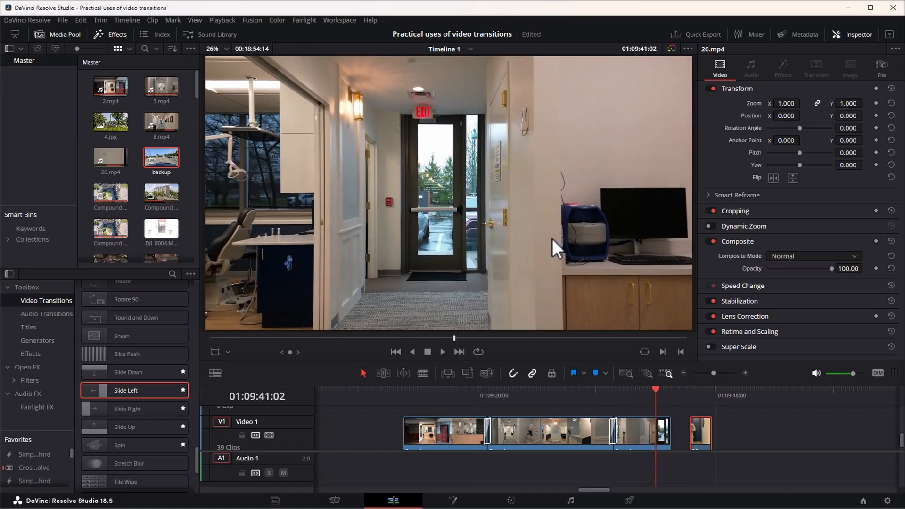
left_click(648, 394)
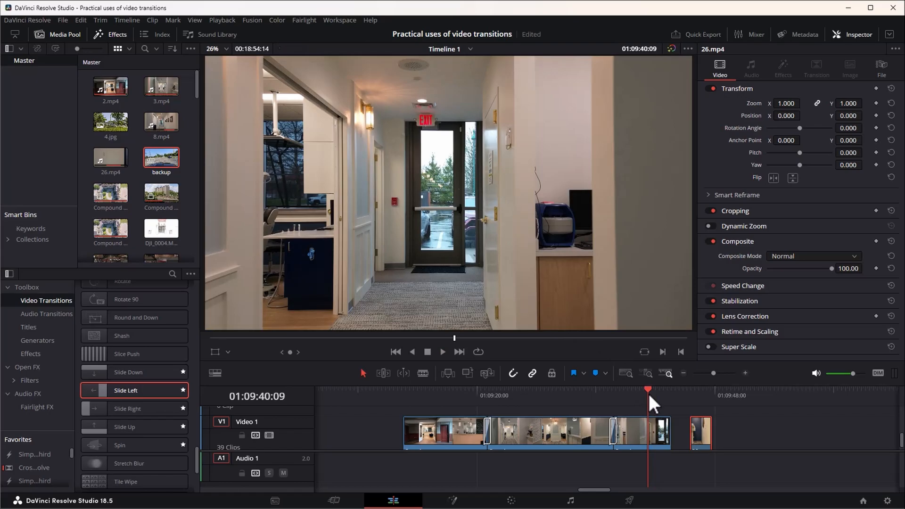
key("space")
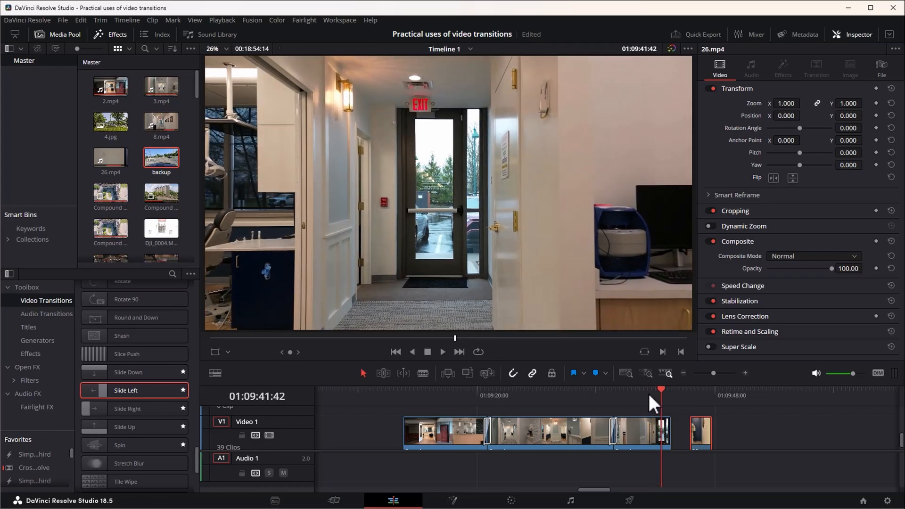
left_click(646, 392)
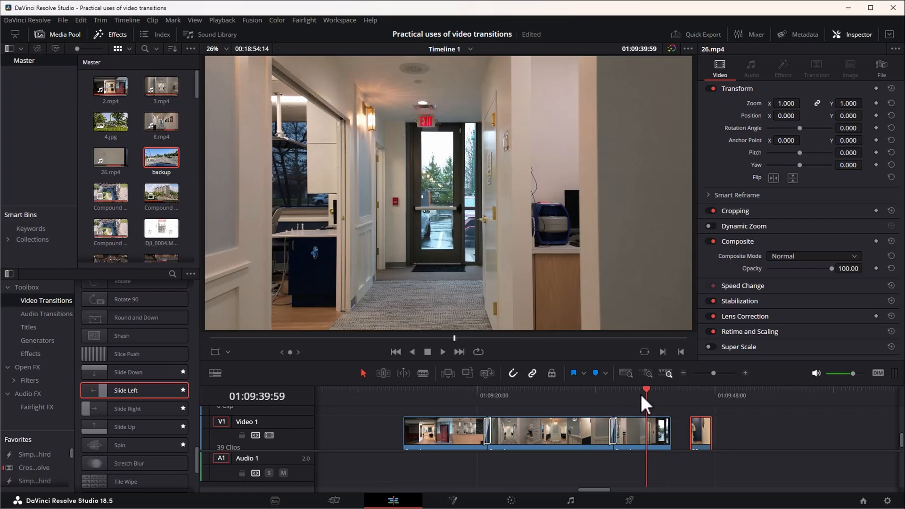
key("space")
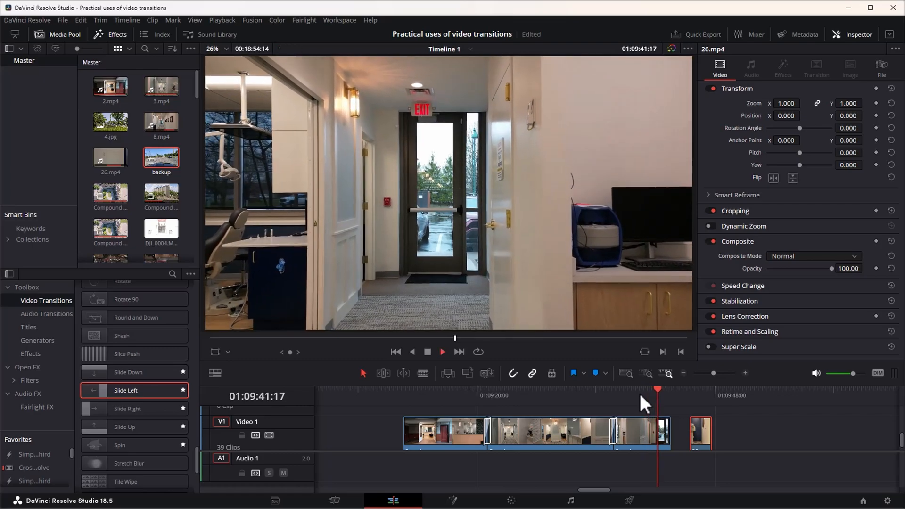
Split 8.mp4 at 01:09:41:47 and place 26.mp4 directly after the cut, with the cut-off end piece moved behind it.
key("space")
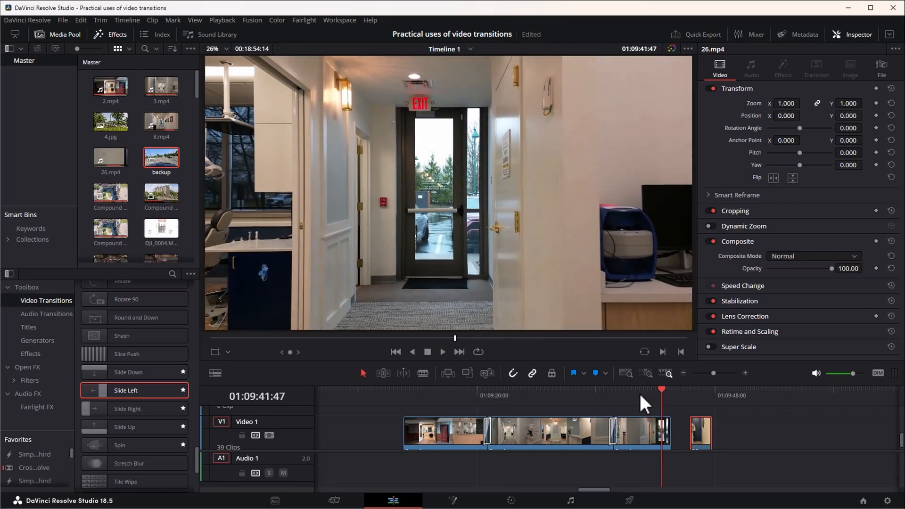
left_click(647, 431)
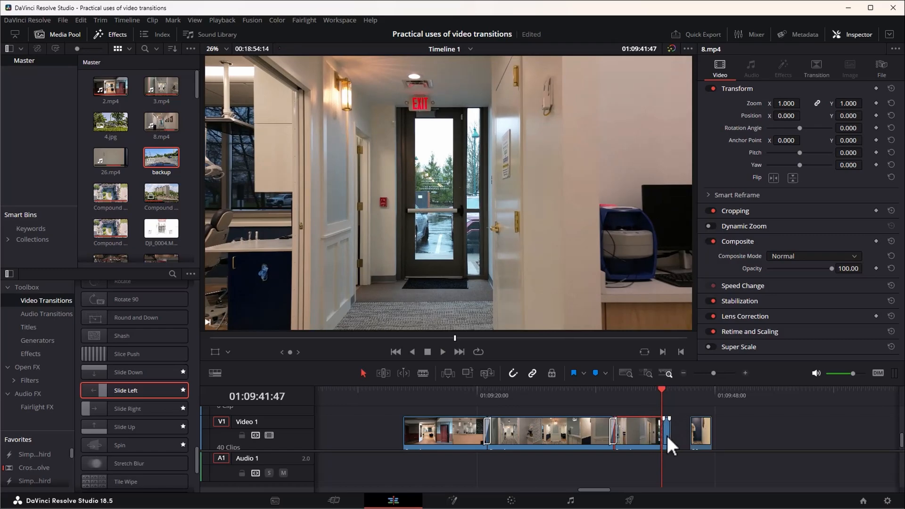
mouse_move(667, 435)
left_mouse_down()
mouse_move(736, 435)
mouse_move(674, 434)
left_mouse_up()
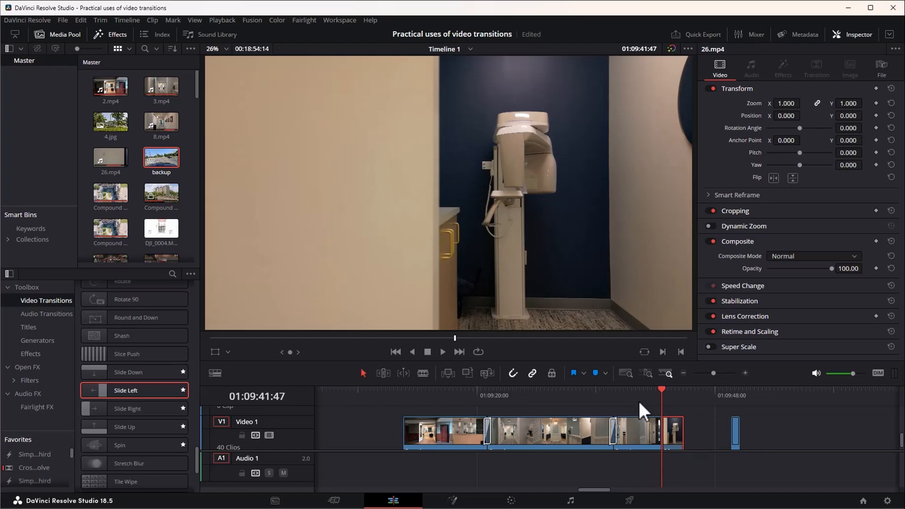
Play across the cut between 8.mp4 and 26.mp4 to compare the camera movement directions.
key("space")
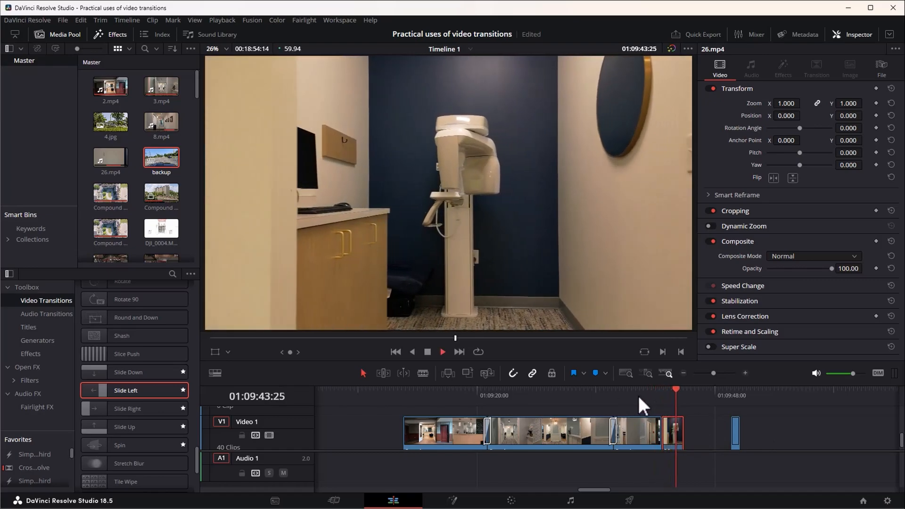
left_click(652, 397)
key("space")
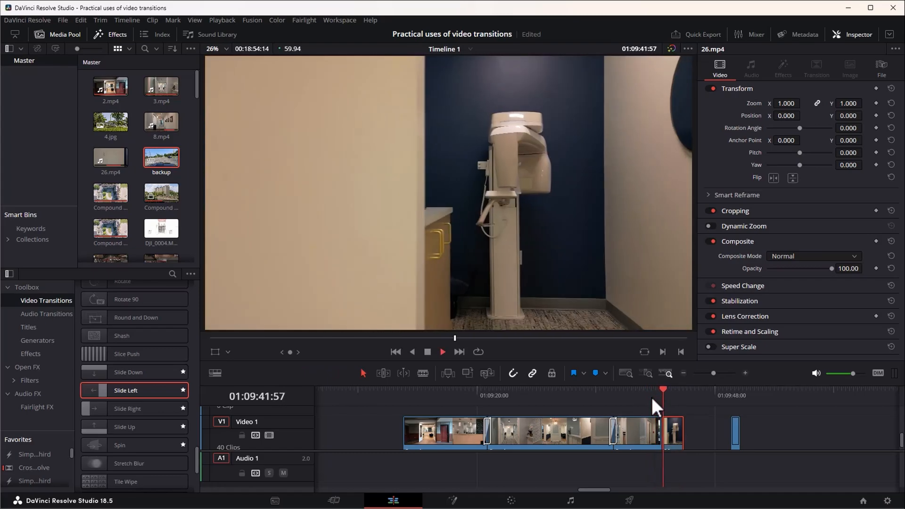
key("space")
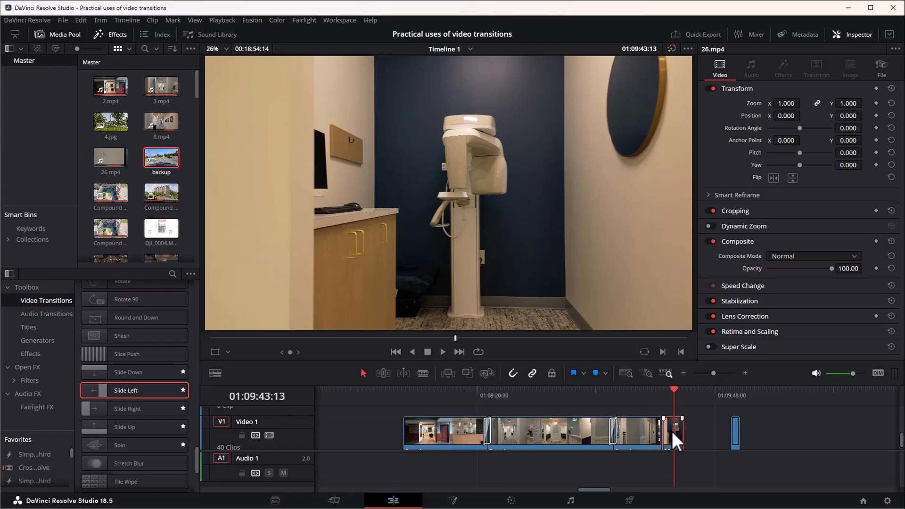
Change the clip speed of 26.mp4 to reverse playback, keeping it at 75%.
key("r")
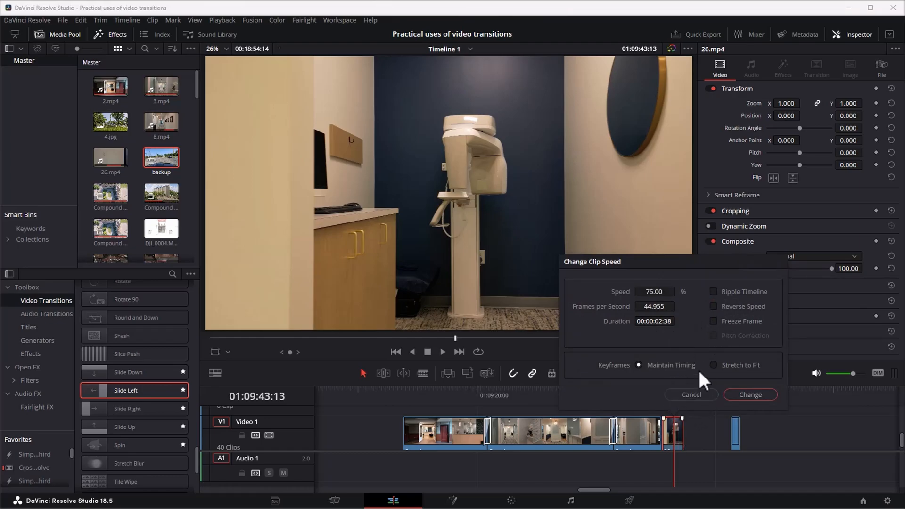
left_click(714, 306)
left_click(745, 395)
Play from the end of 8.mp4 into the reversed 26.mp4 clip twice.
left_click(652, 390)
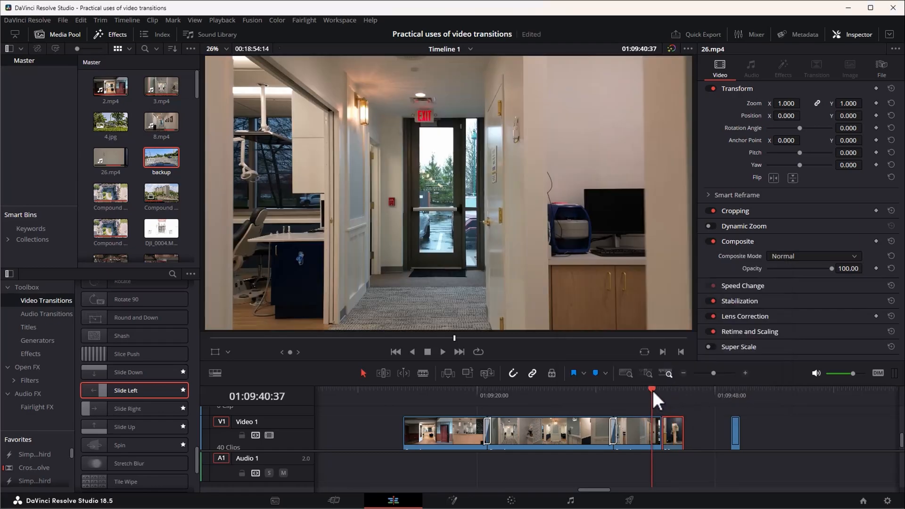
key("space")
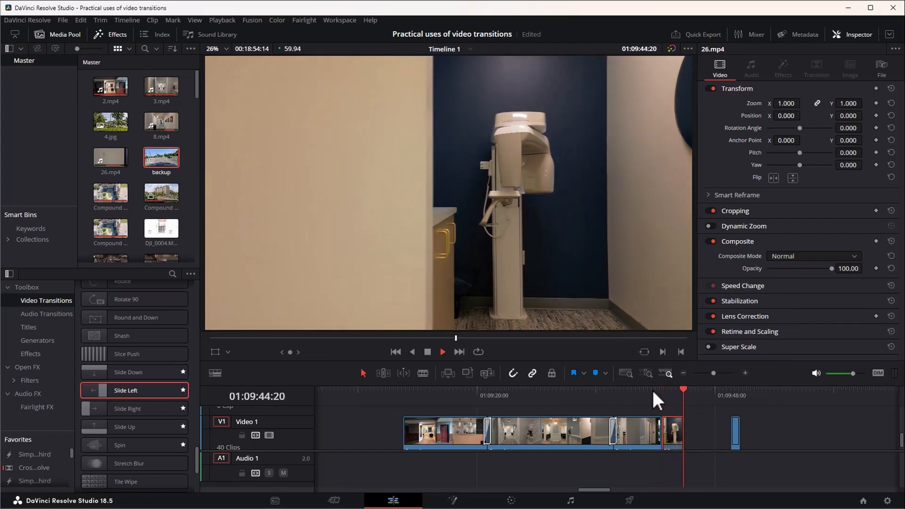
key("space")
left_click(660, 392)
left_click(652, 392)
key("space")
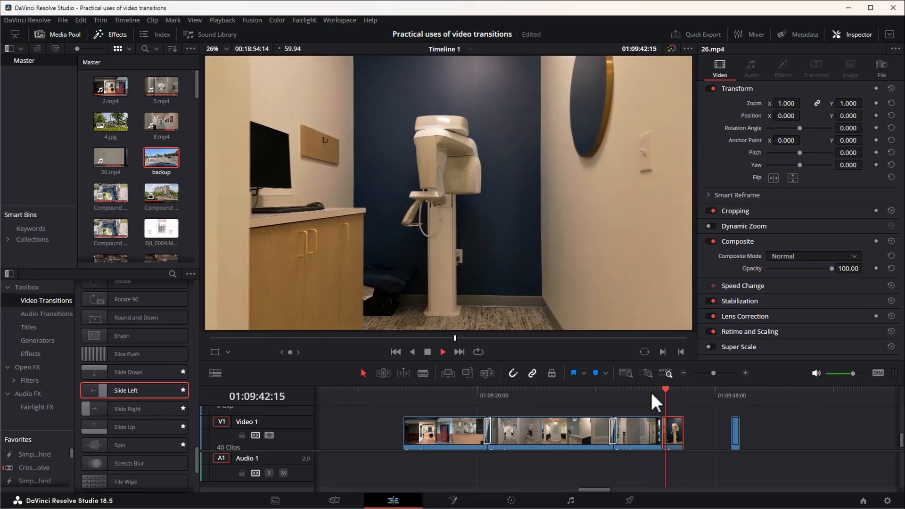
Apply the Slide Left transition to the cut between 8.mp4 and 26.mp4 and play through it.
left_click(663, 393)
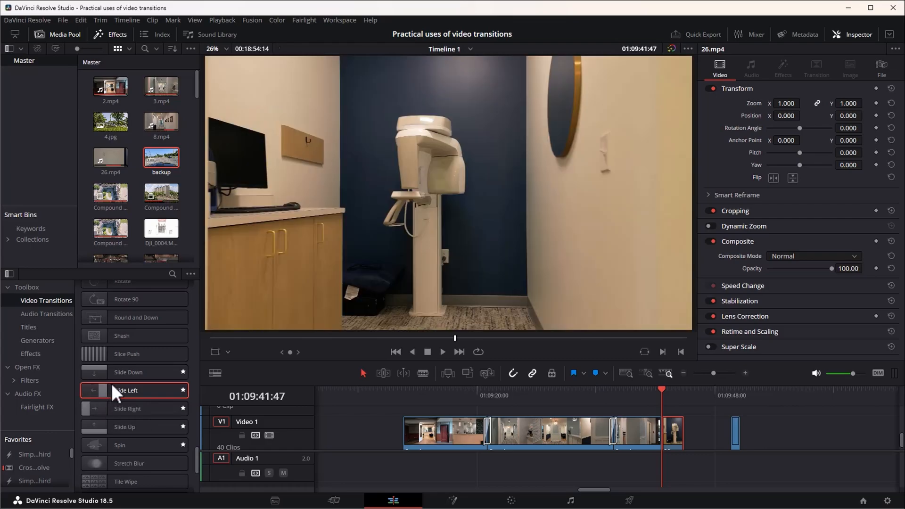
left_click_drag(113, 388, 661, 435)
left_click(651, 391)
key("space")
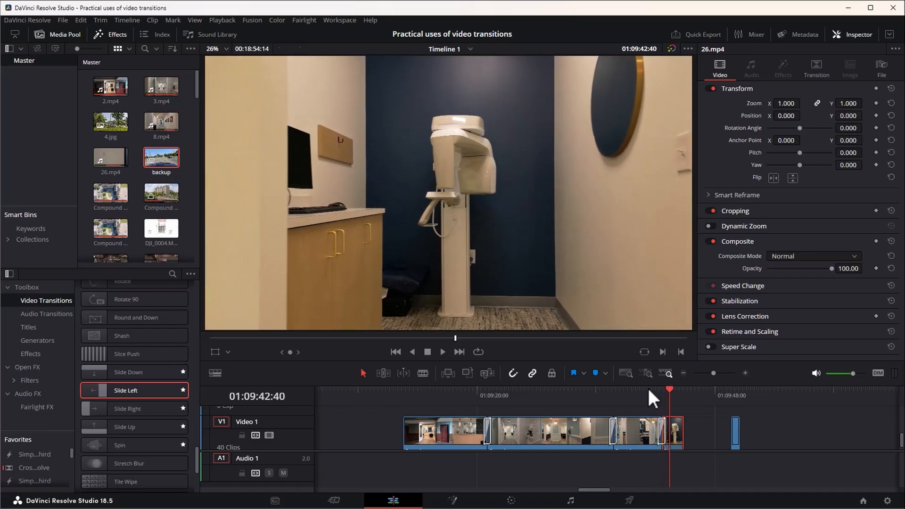
key("space")
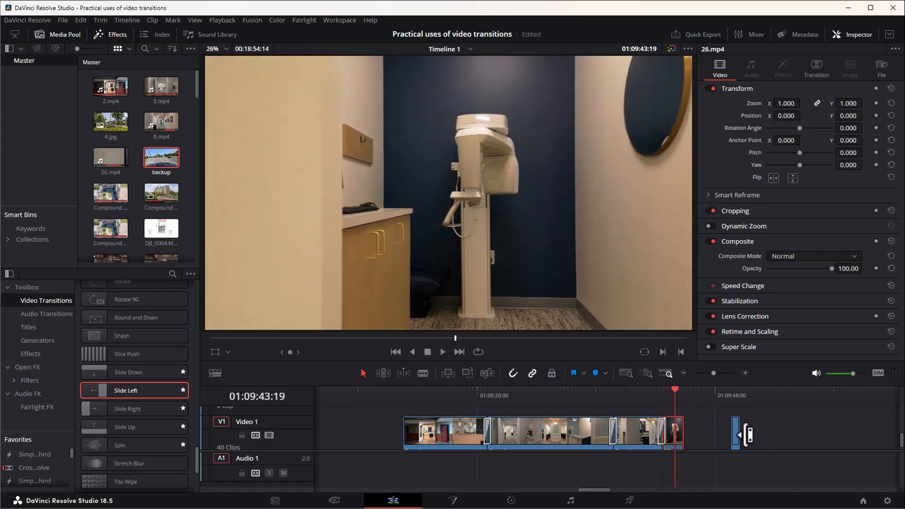
Move the short 8.mp4 clip directly behind 26.mp4 on the timeline and play across the join.
left_click_drag(735, 432, 696, 432)
key("space")
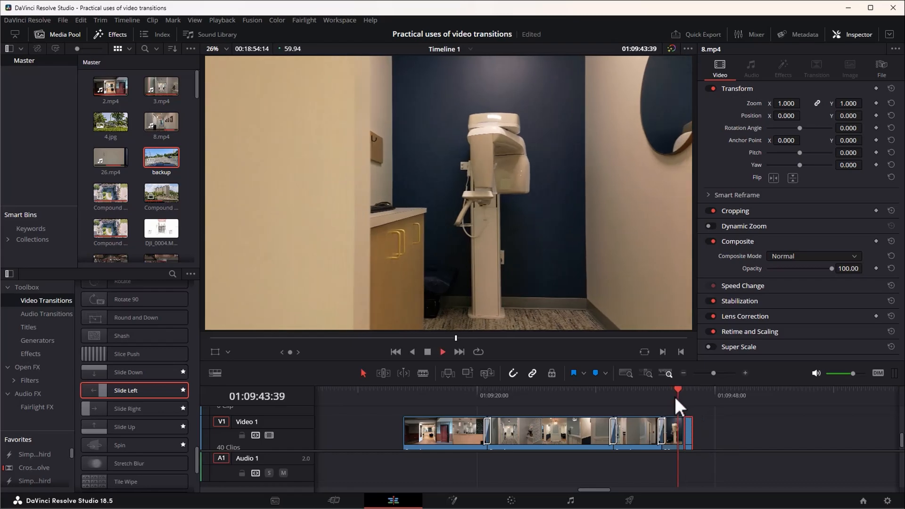
left_click(662, 433)
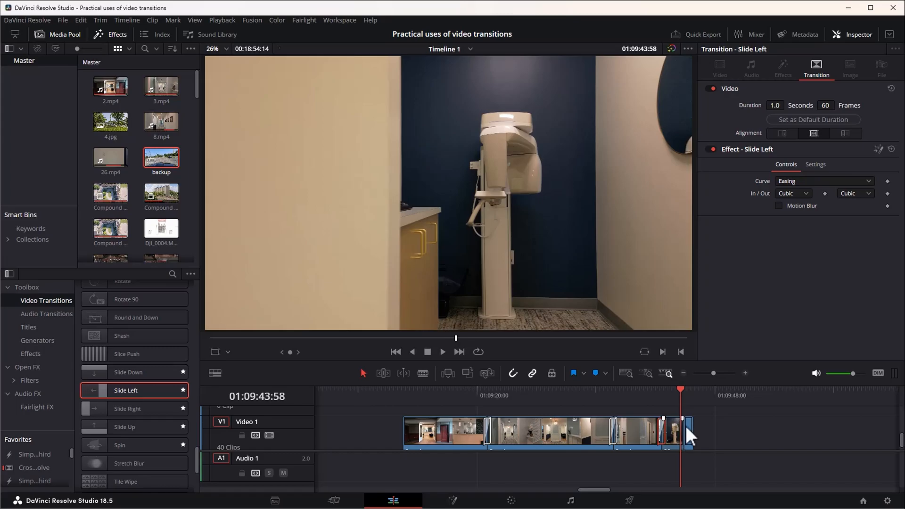
left_click(682, 392)
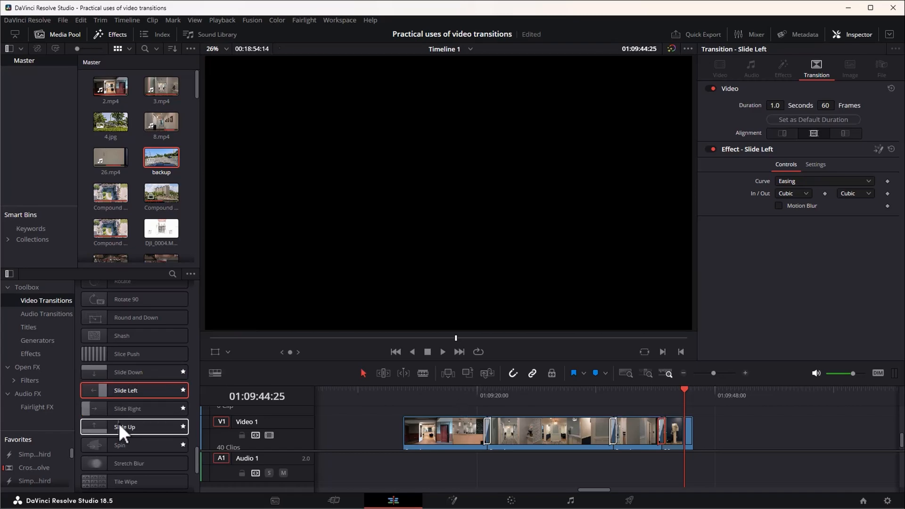
Apply the Slide Right transition to the cut between 26.mp4 and the last 8.mp4 clip and play through it.
left_click_drag(123, 408, 683, 433)
left_click(641, 392)
key("space")
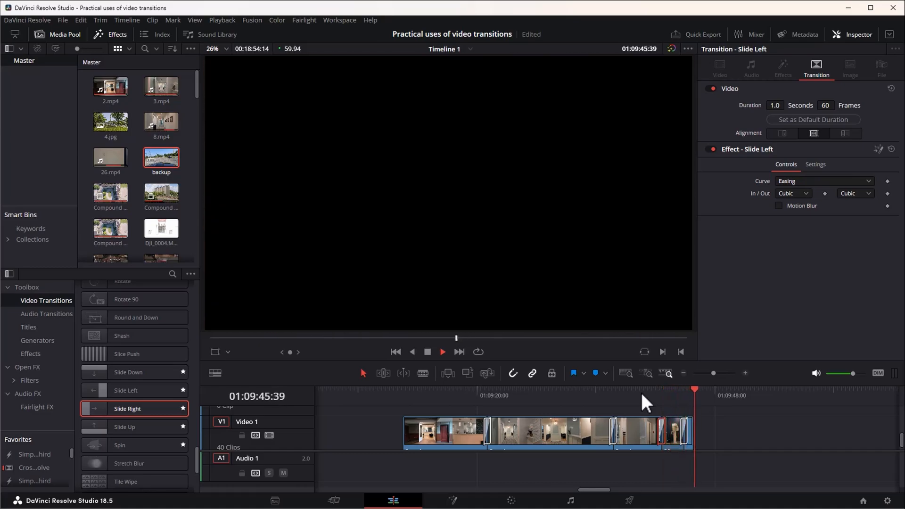
key("space")
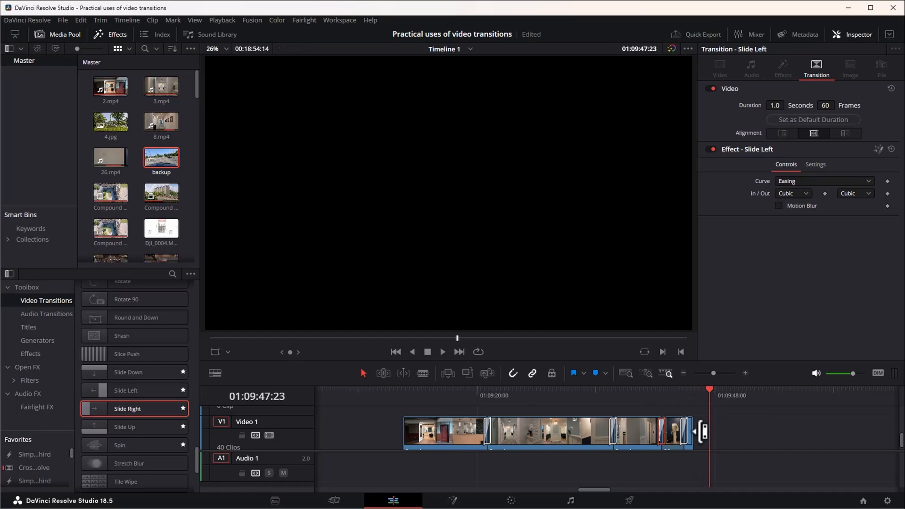
Extend the end of the last 8.mp4 clip to 01:09:47:23 and play its lengthened part.
left_click_drag(703, 433, 710, 435)
left_click(698, 394)
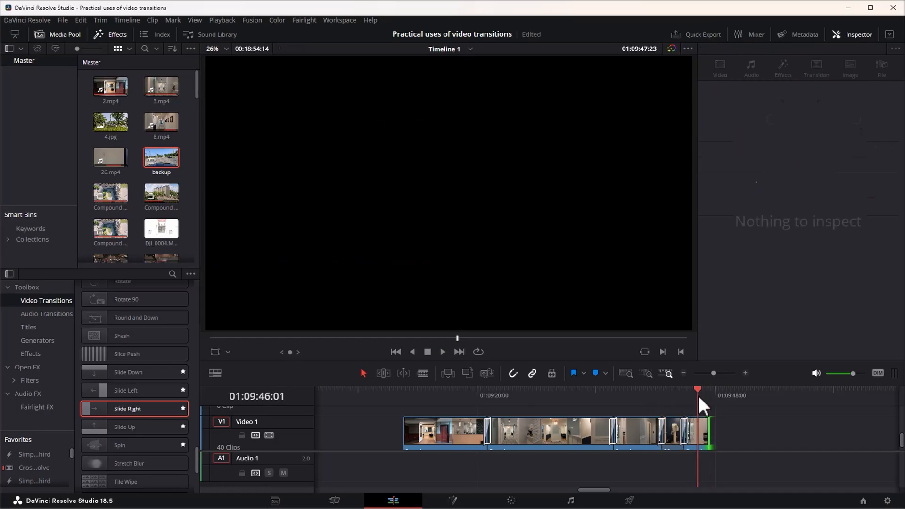
key("space")
Play from the Slide Left transition through 26.mp4 and the final 8.mp4 clip twice to review both slides.
left_click(663, 395)
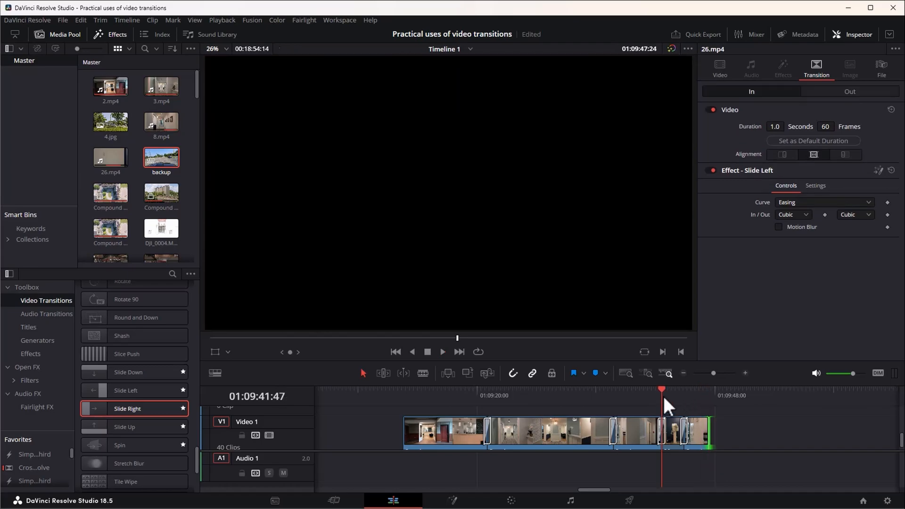
key("space")
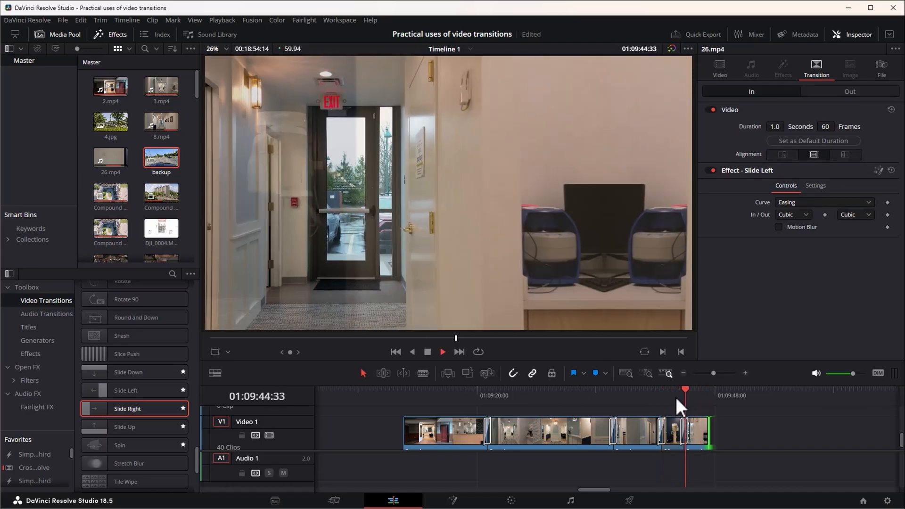
left_click(657, 392)
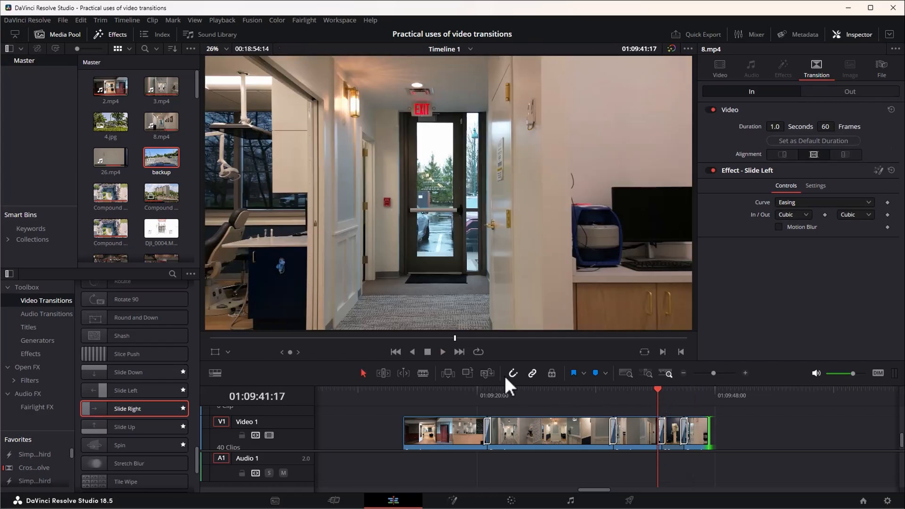
key("space")
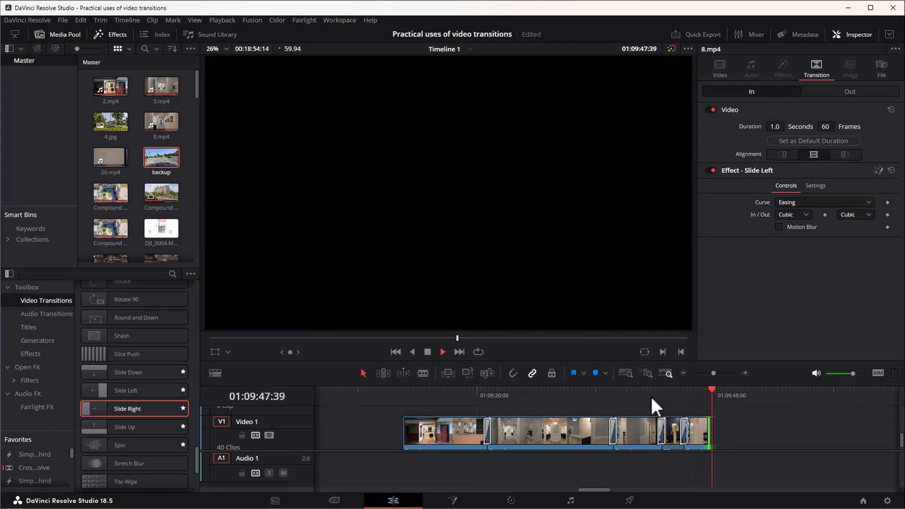
left_click(704, 392)
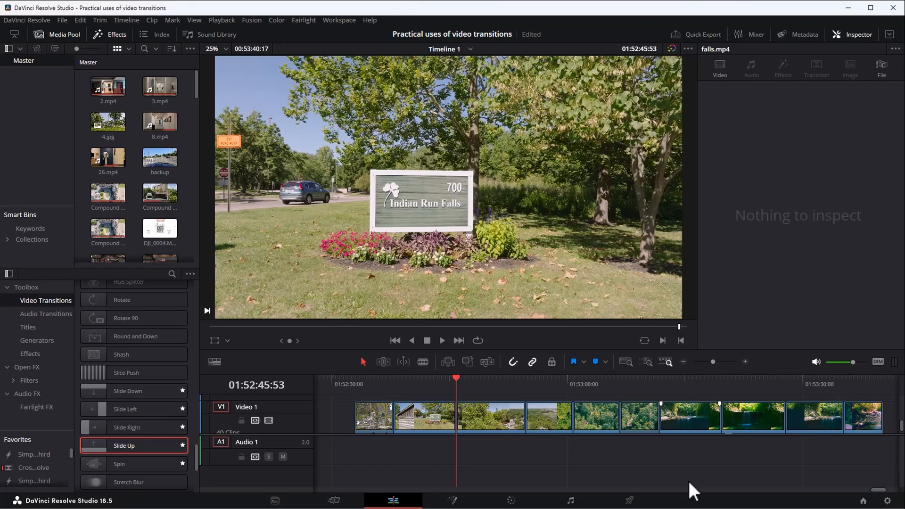
Check the duration of the map screenshot clip at the start of the Indian Run Falls sequence without changing it.
key("Home")
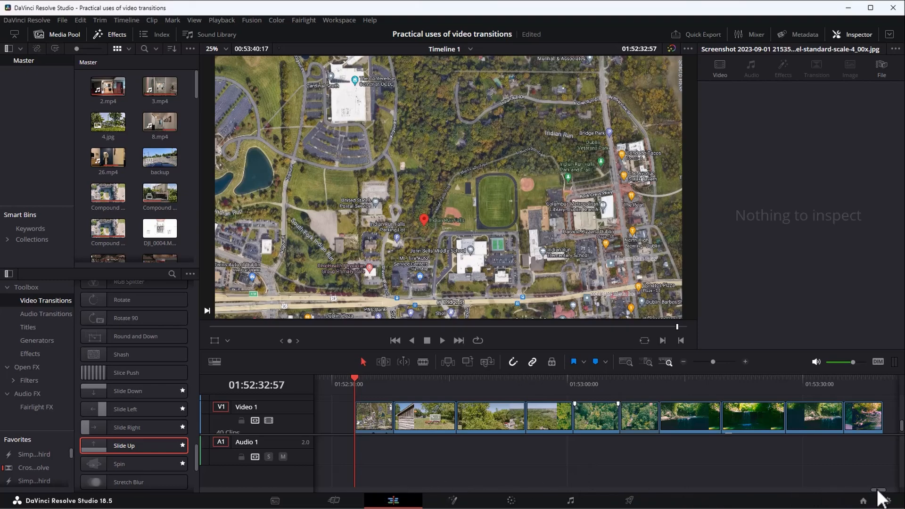
left_click_drag(878, 490, 872, 491)
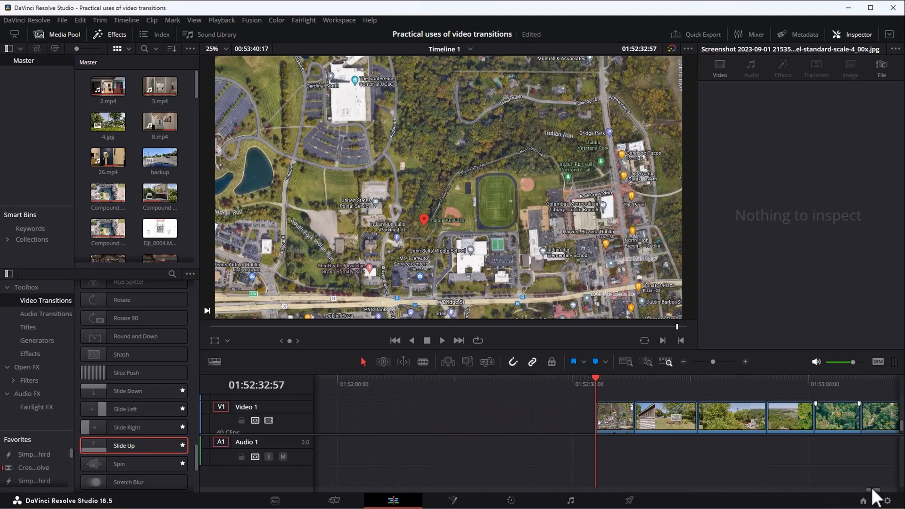
left_click(582, 416)
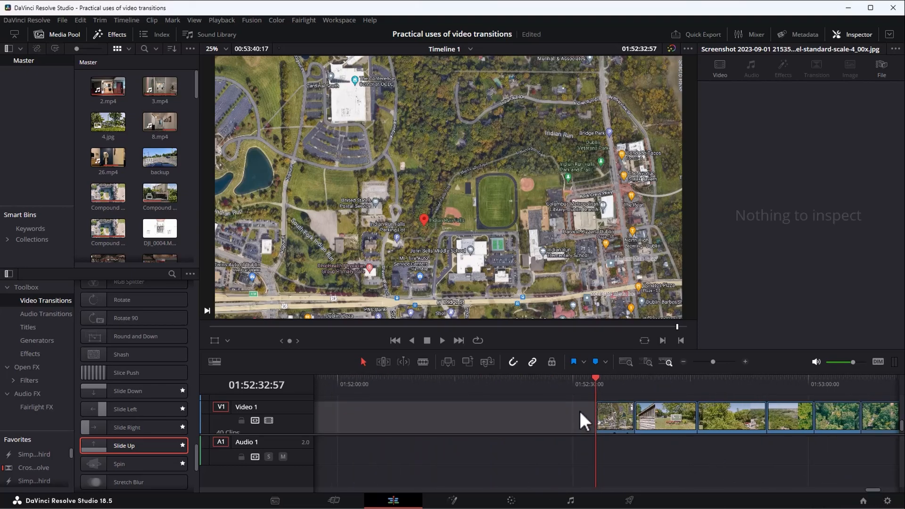
scroll(584, 412, "up", 1, "alt")
scroll(615, 424, "up", 2)
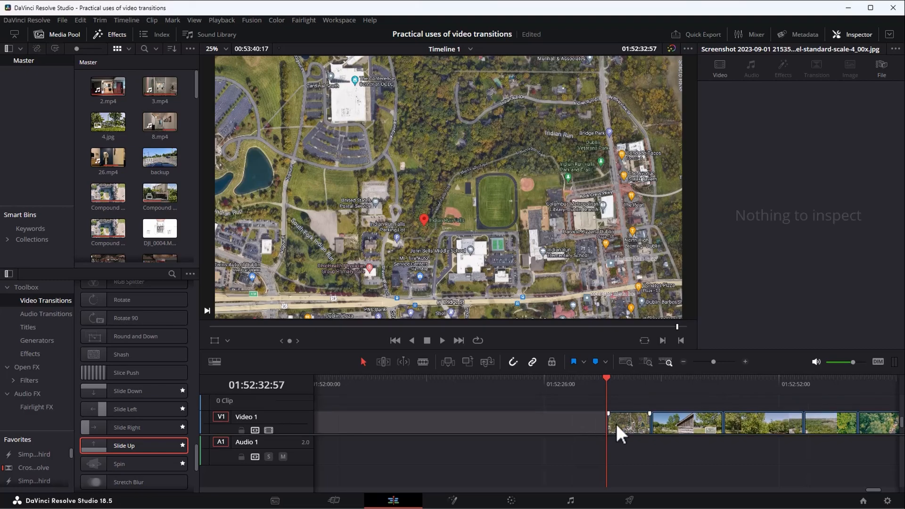
scroll(621, 424, "down", 2)
scroll(620, 424, "down", 2)
scroll(624, 424, "up", 2, "alt")
scroll(624, 423, "up", 2, "alt")
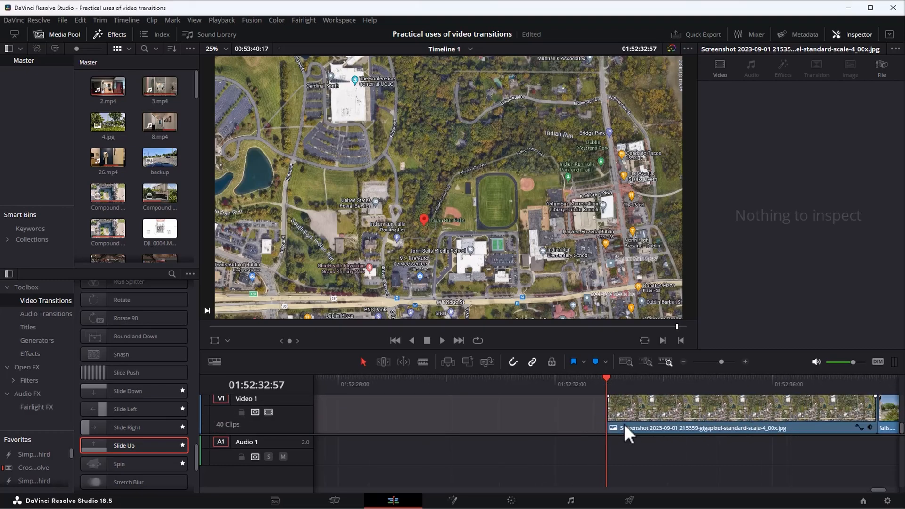
left_click(681, 413)
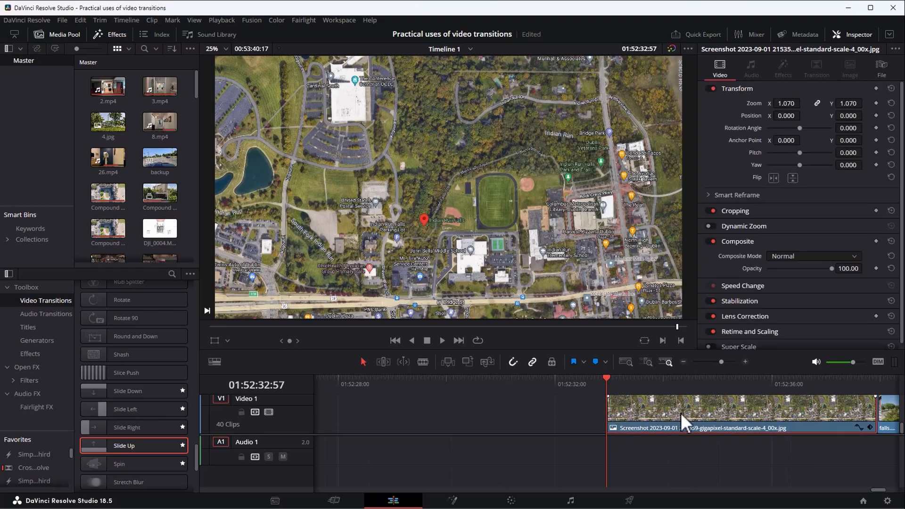
key("ctrl+d")
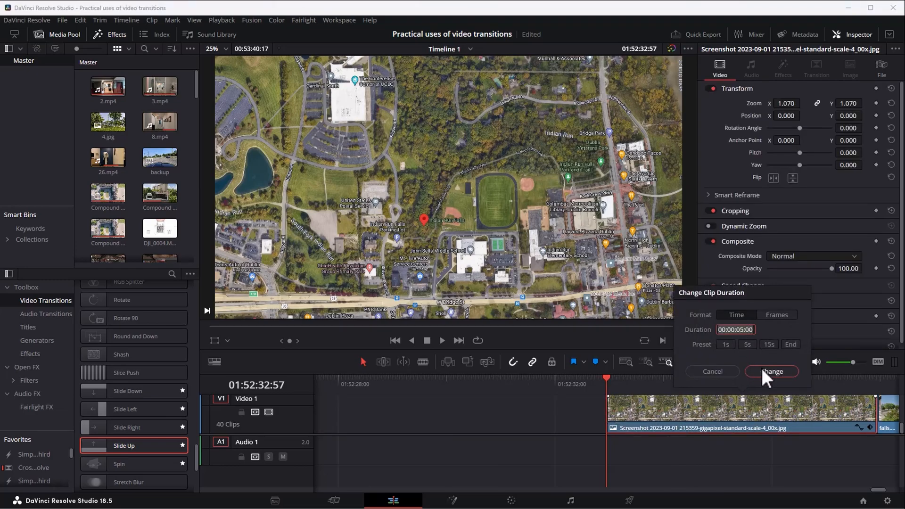
left_click(724, 372)
Extend the start of the map screenshot clip back to 01:52:29:57 and place the playhead there.
left_click_drag(606, 411, 443, 415)
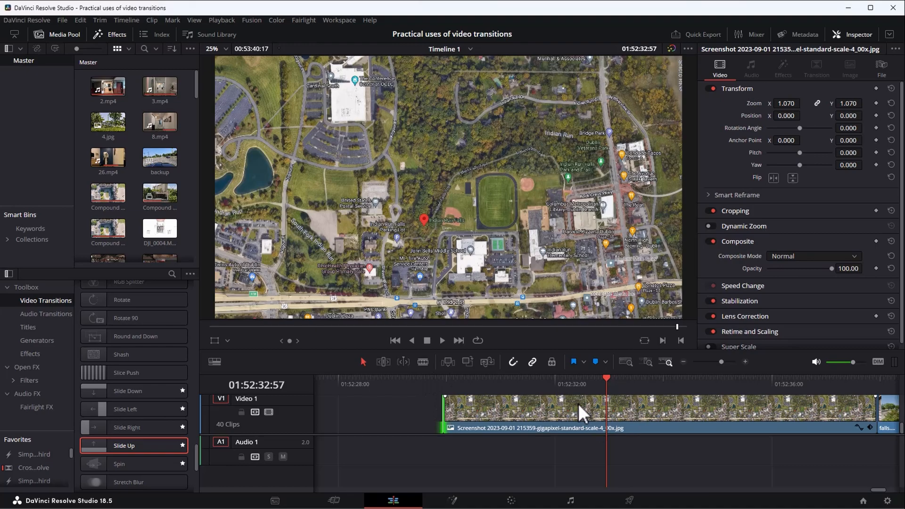
left_click(445, 383)
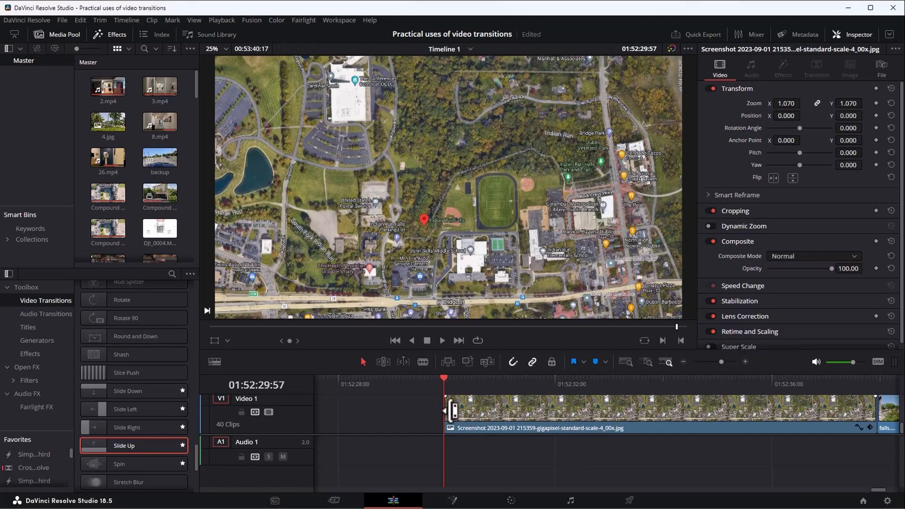
Try trimming the map screenshot clip's start forward to 01:52:32:57, and undo the trim.
left_click_drag(452, 410, 616, 410)
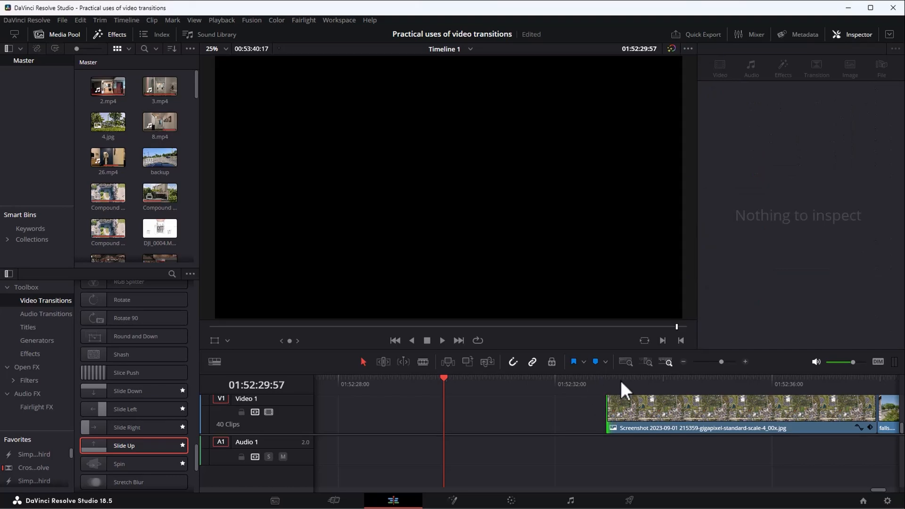
left_click(607, 379)
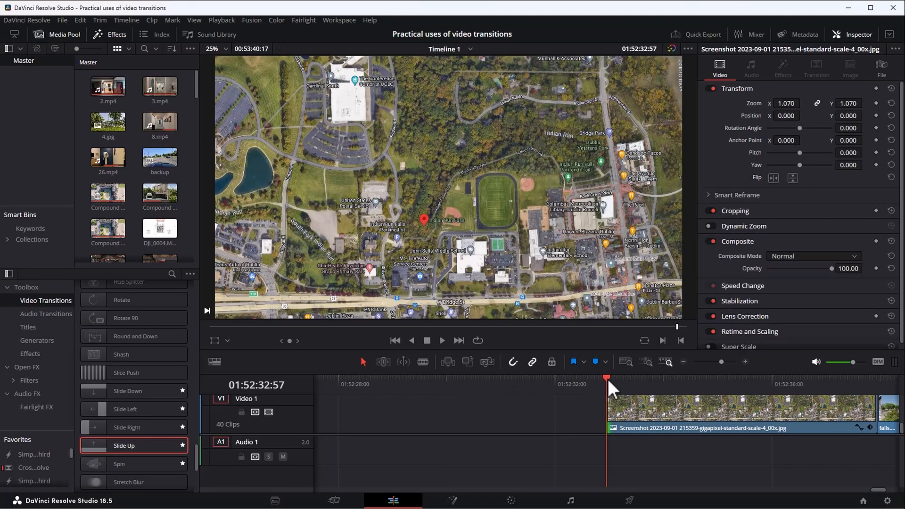
left_click(84, 19)
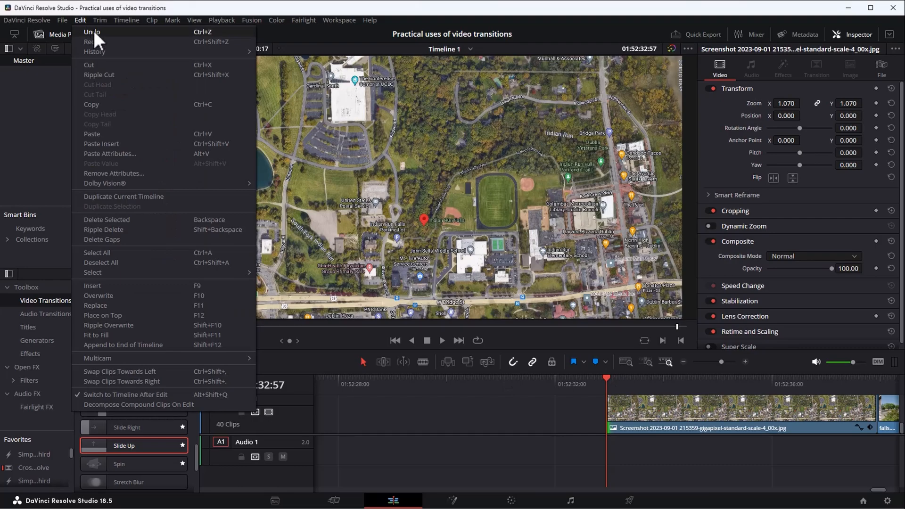
left_click(95, 32)
Split the map screenshot clip at 01:52:32:57 and select the two parts in turn to compare them.
left_click(592, 409)
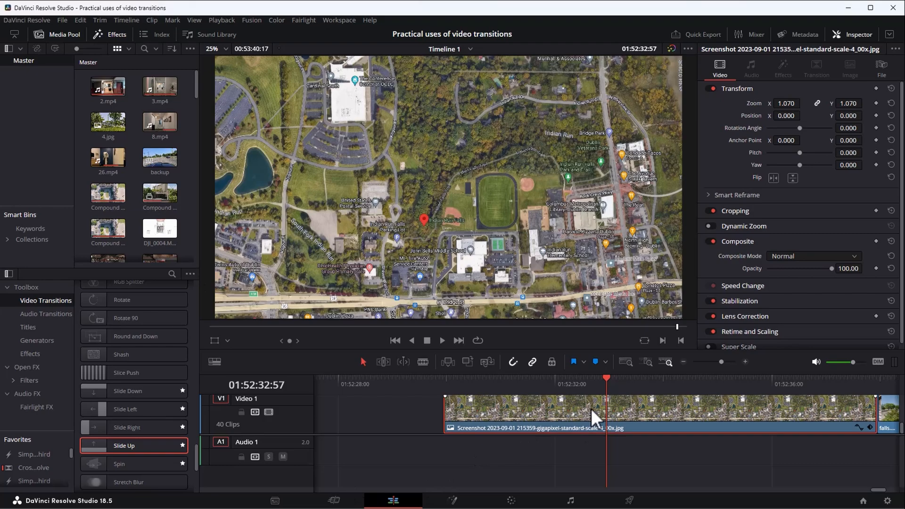
key("ctrl+b")
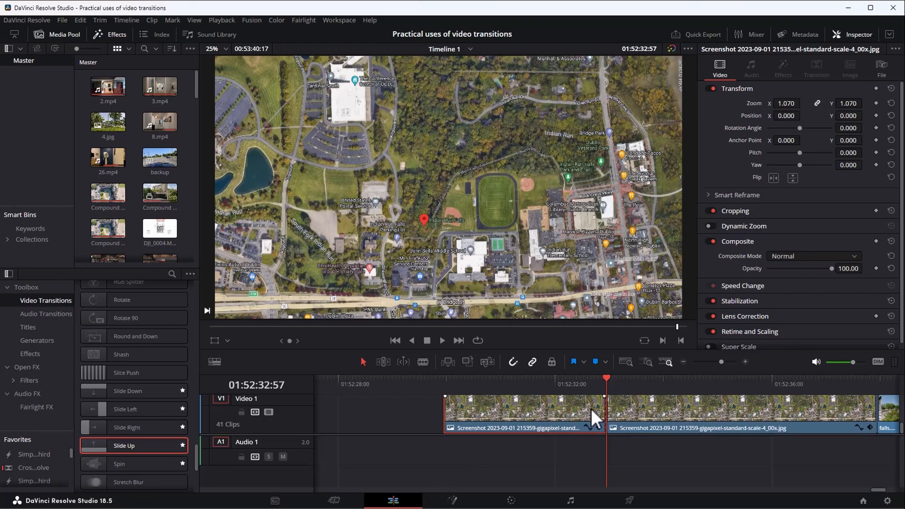
left_click(630, 409)
left_click(567, 408)
left_click(649, 413)
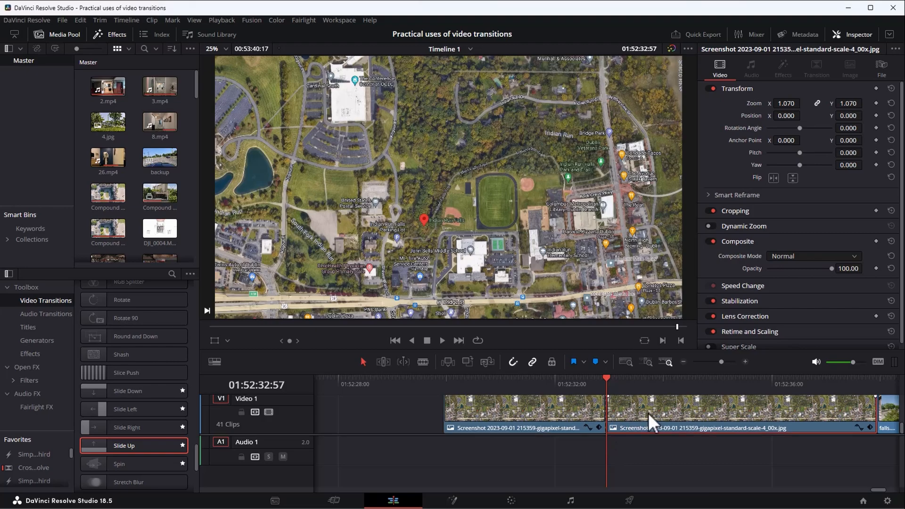
left_click(568, 415)
Add Zoom and Position keyframes at the start of the second map screenshot part.
left_click(632, 415)
left_click(877, 104)
left_click(876, 116)
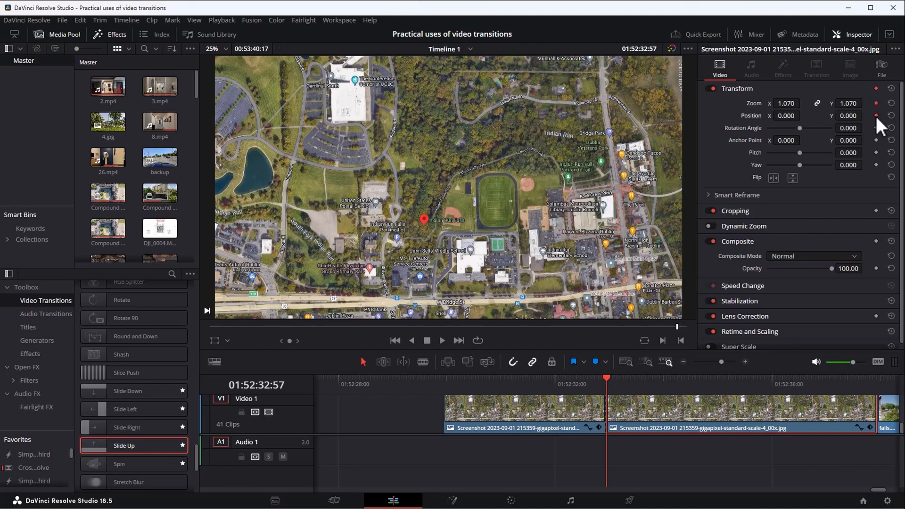
Keyframe the second map part at 01:52:37:55 with Zoom 6.660 and Position X 3023, Y 2653, framing the Indian Run Falls parking lot.
left_click(873, 381)
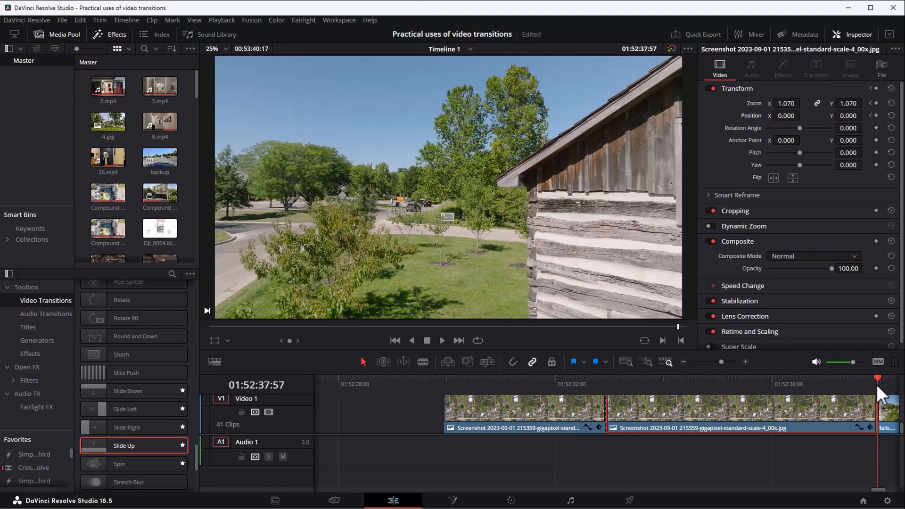
key("Left")
key("Left")
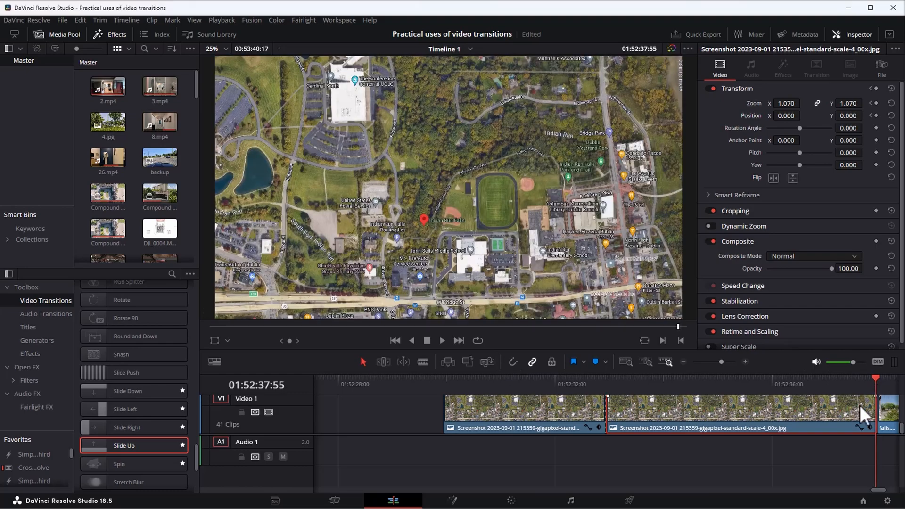
left_click(876, 103)
left_click(877, 115)
left_click_drag(803, 103, 855, 115)
left_click_drag(782, 116, 803, 116)
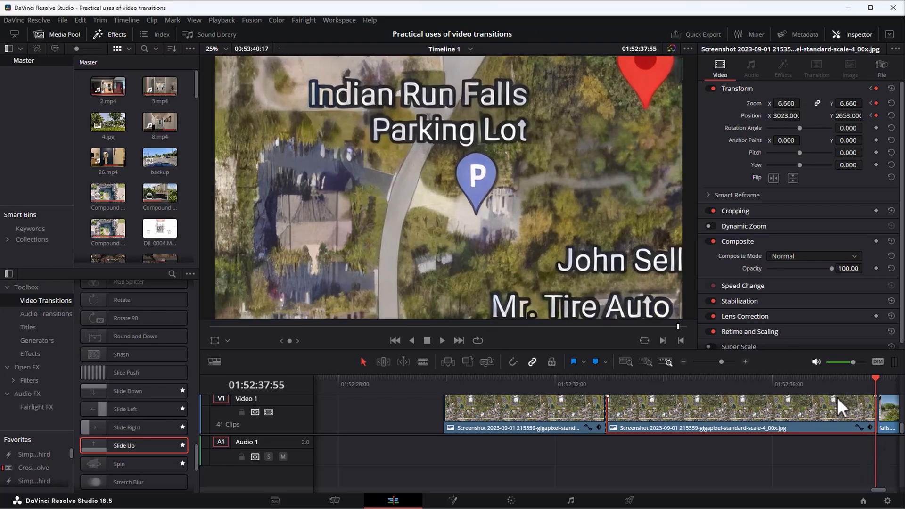
Try shortening the end of the second map part by about three frames and check its keyframed framing at 01:52:37:47.
key("ctrl+equal")
scroll(668, 415, "up", 2)
scroll(593, 406, "up", 5)
scroll(593, 406, "up", 2)
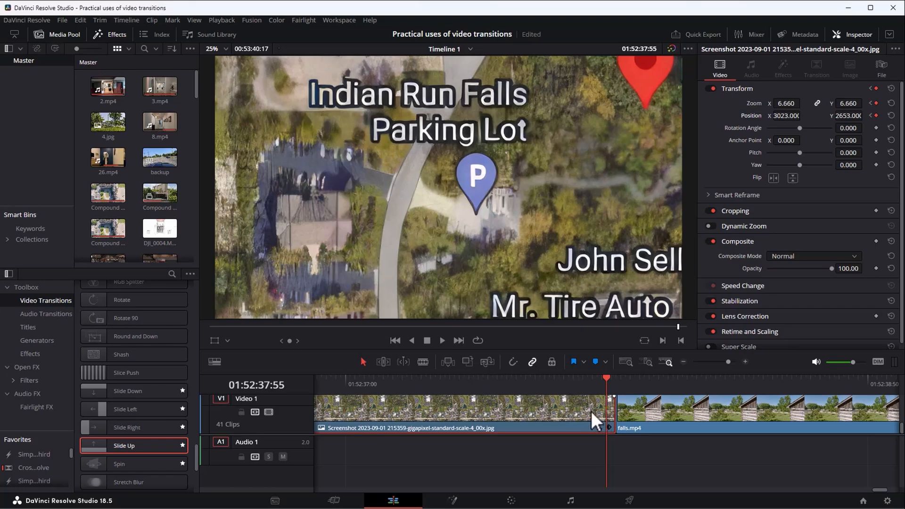
left_click(610, 410)
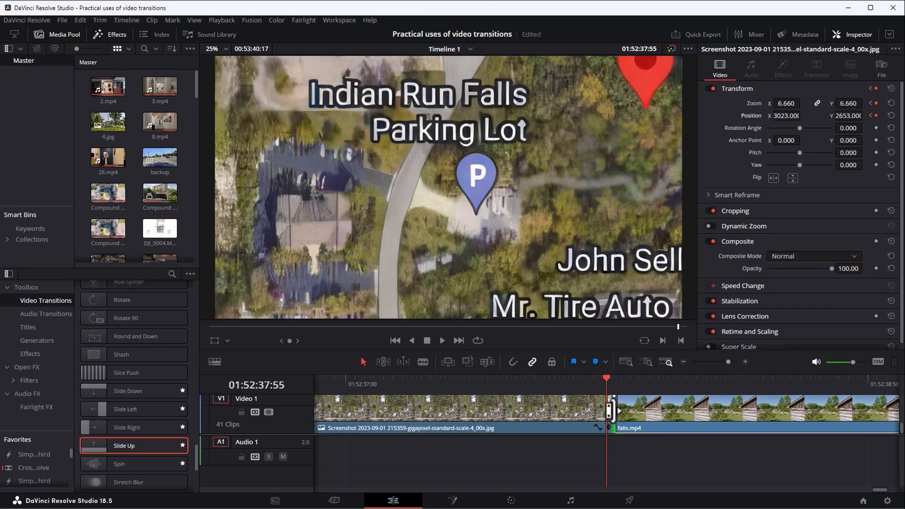
mouse_move(609, 410)
left_mouse_down()
mouse_move(593, 410)
mouse_move(595, 401)
left_mouse_up()
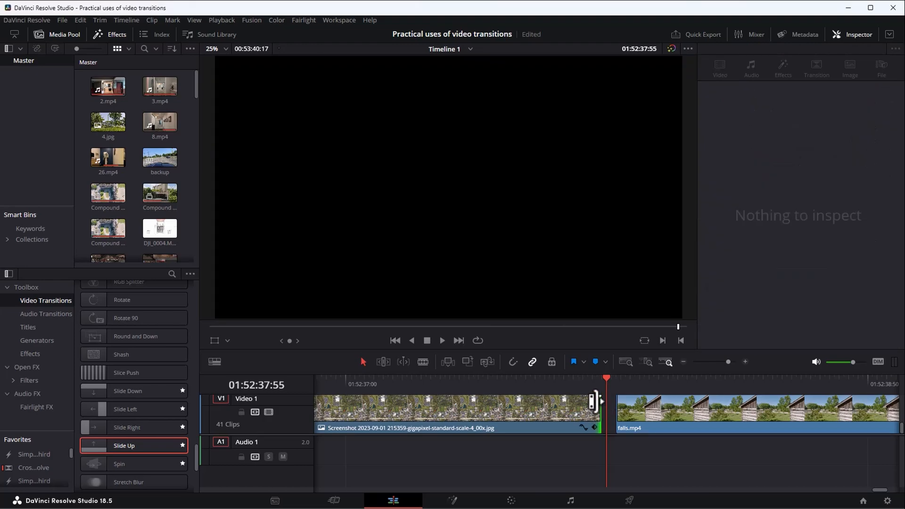
left_click(568, 380)
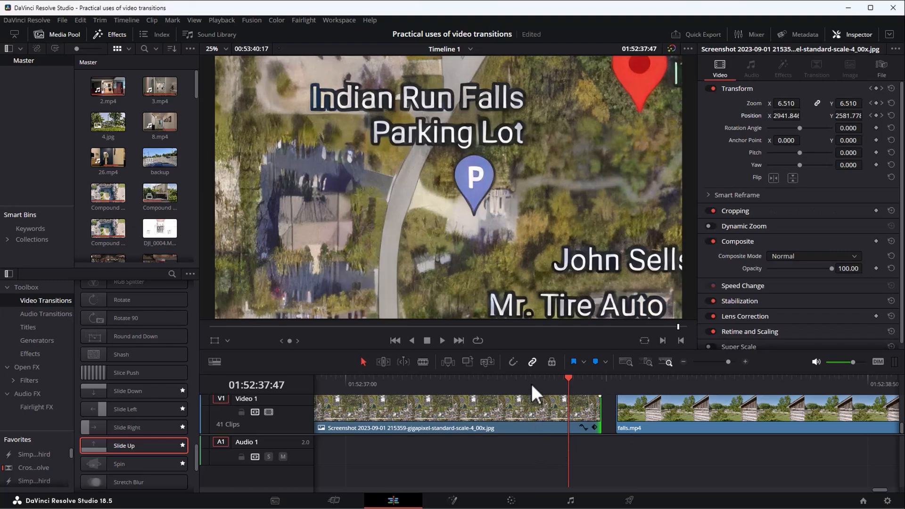
Turn on snapping and restore the second map part's end so it meets the start of falls.mp4.
left_click(513, 362)
left_click_drag(514, 414, 530, 397)
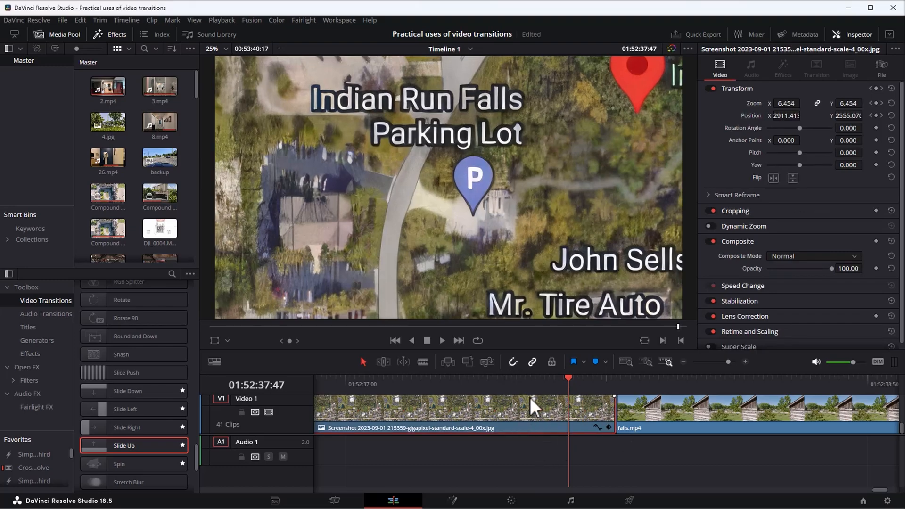
scroll(504, 396, "down", 2)
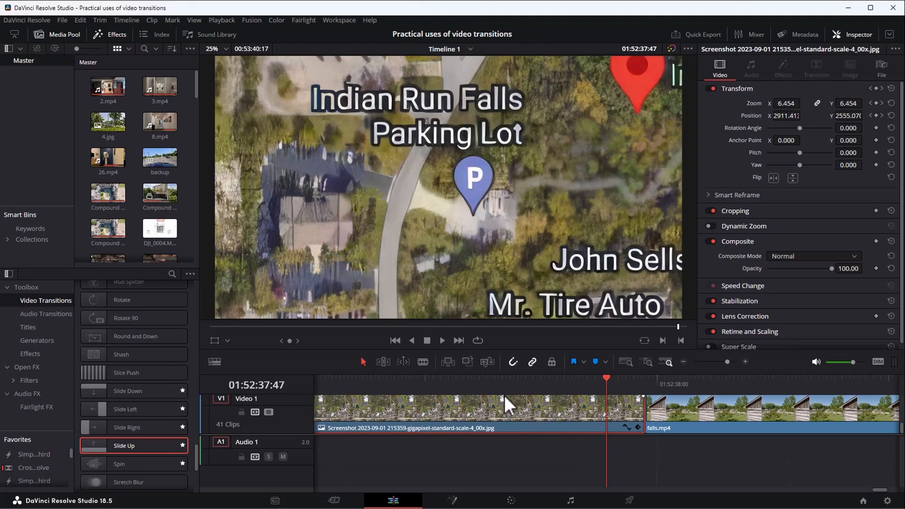
Play back the keyframed zoom across both map parts from about 01:52:32:16 into the start of falls.mp4.
scroll(559, 403, "down", 3)
scroll(561, 405, "down", 2)
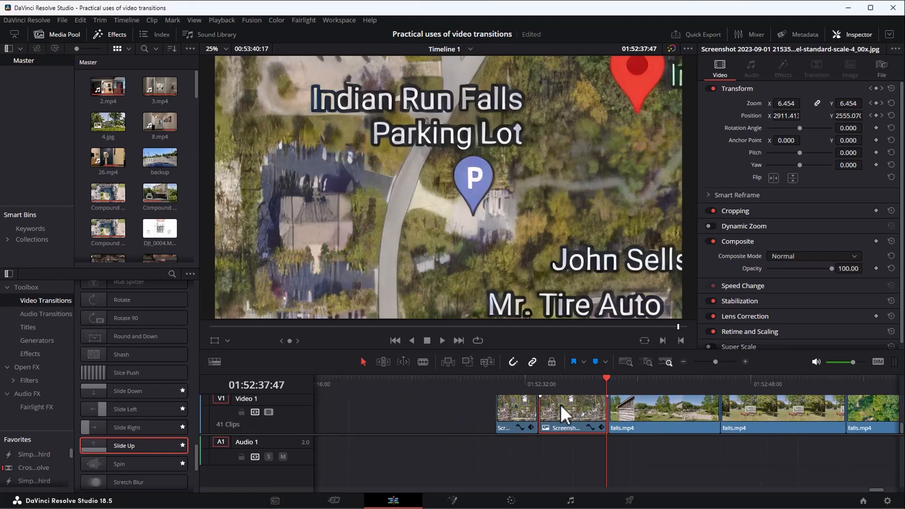
scroll(561, 405, "down", 1)
left_click(512, 414)
left_click_drag(511, 414, 508, 415)
left_click(514, 385)
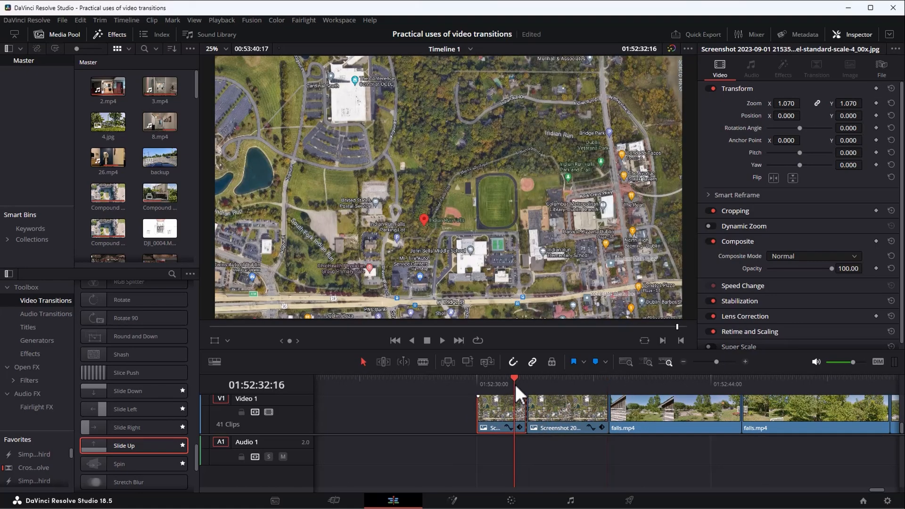
left_click(442, 339)
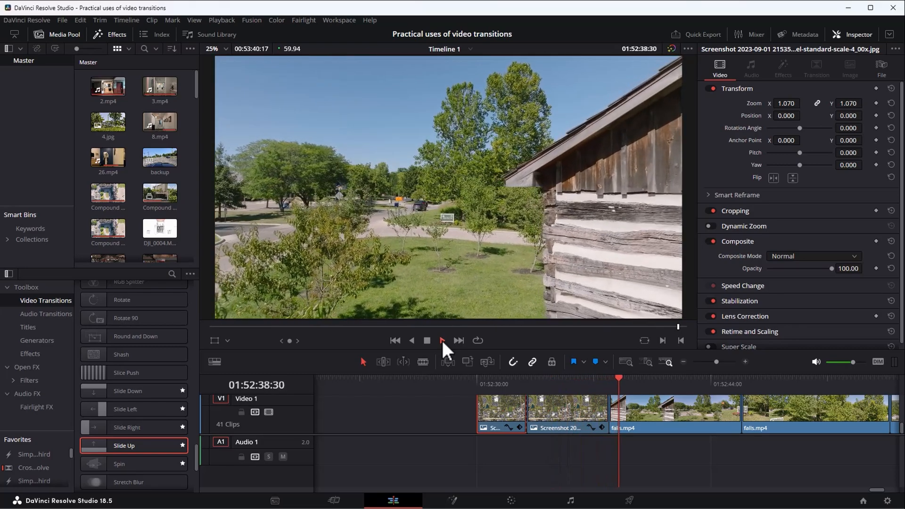
left_click(428, 340)
Add a Cross Dissolve centred on the cut between the second map part and falls.mp4 at 01:52:37:57.
left_click(610, 379)
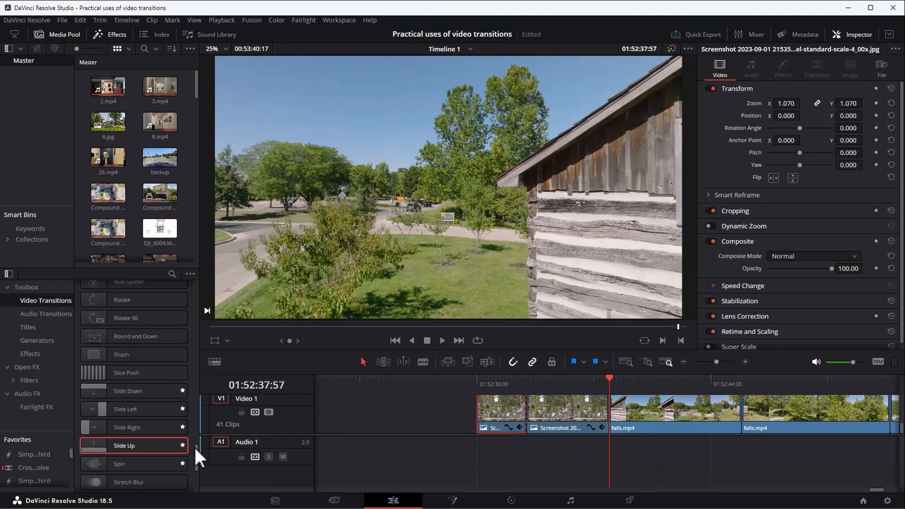
left_click_drag(196, 449, 204, 286)
left_click_drag(150, 342, 605, 411)
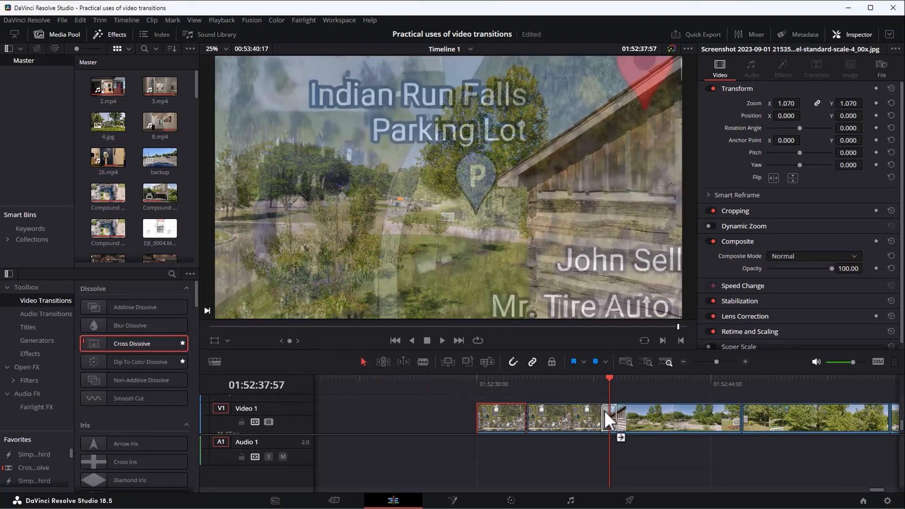
Play back the centred Cross Dissolve from the map into falls.mp4 several times to judge how it blends with the zoom.
left_click(586, 379)
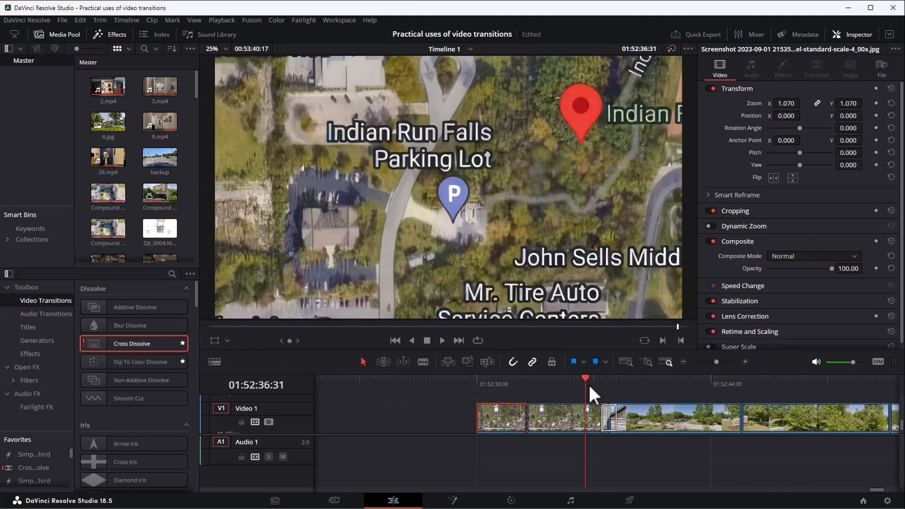
left_click(442, 342)
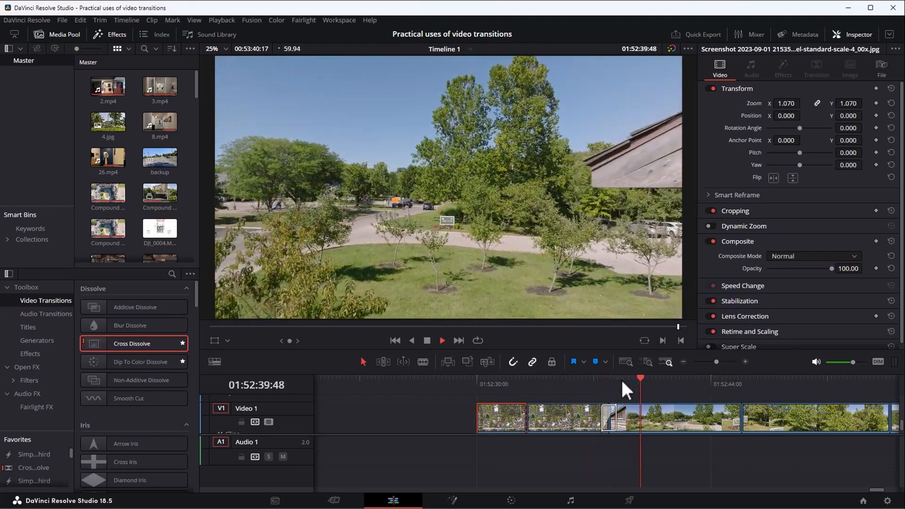
left_click(596, 380)
left_click(594, 381)
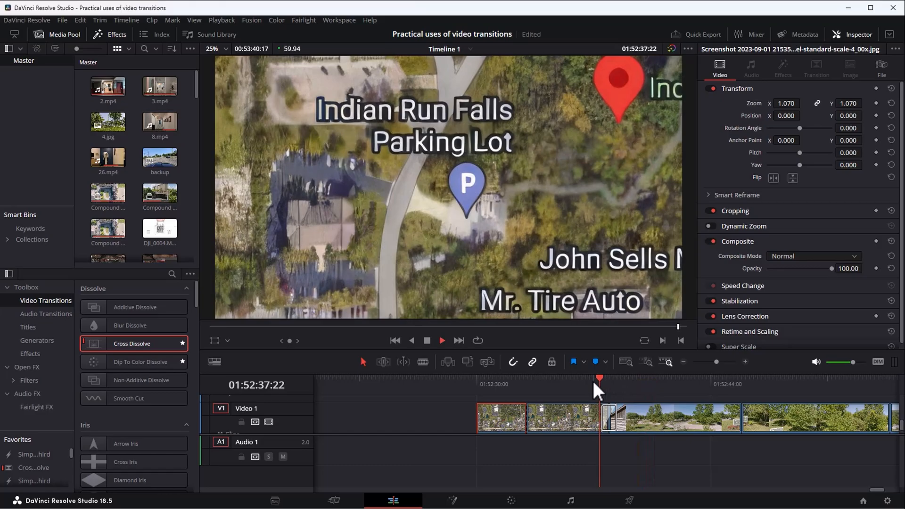
left_click(589, 380)
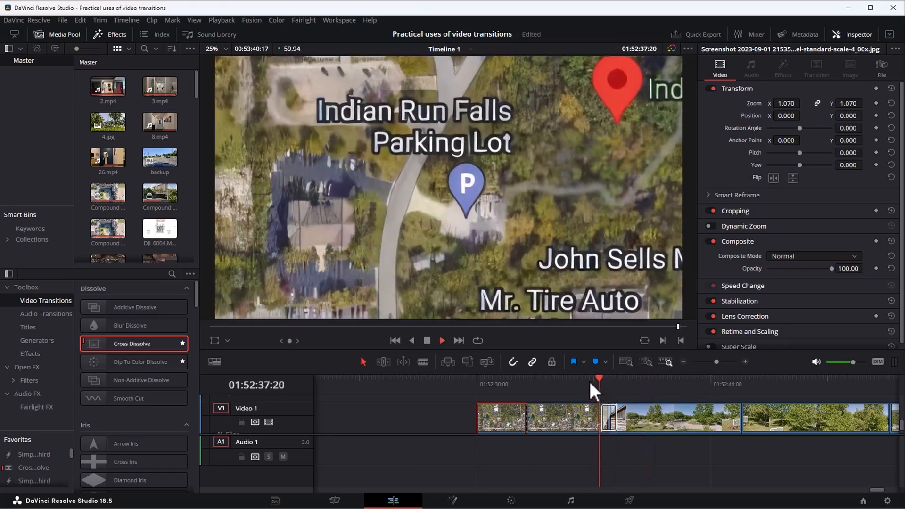
left_click(589, 380)
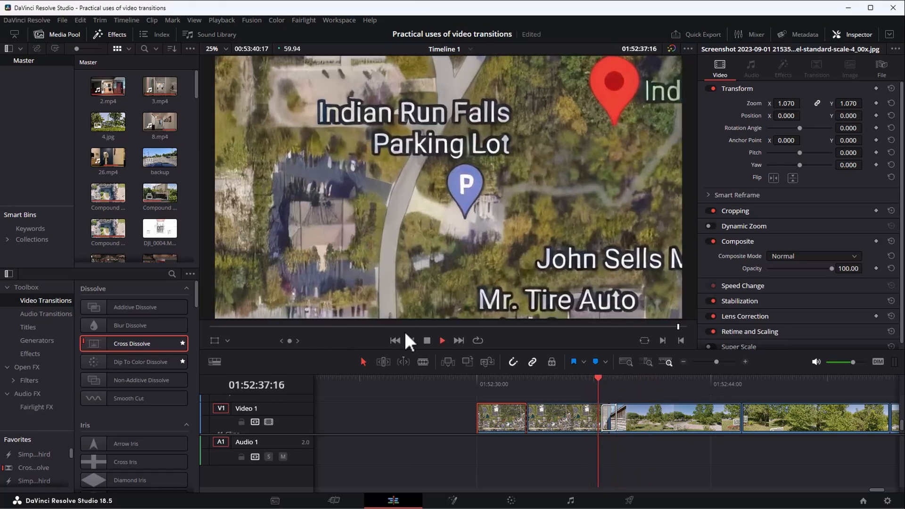
left_click(427, 340)
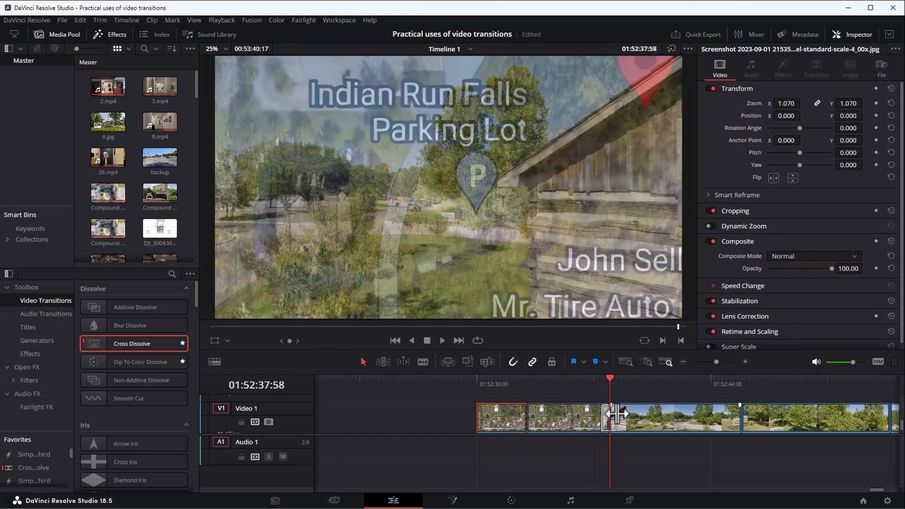
Replace the centred Cross Dissolve with one that starts at the map's cut to falls.mp4, and play it back.
left_click(613, 415)
key("Delete")
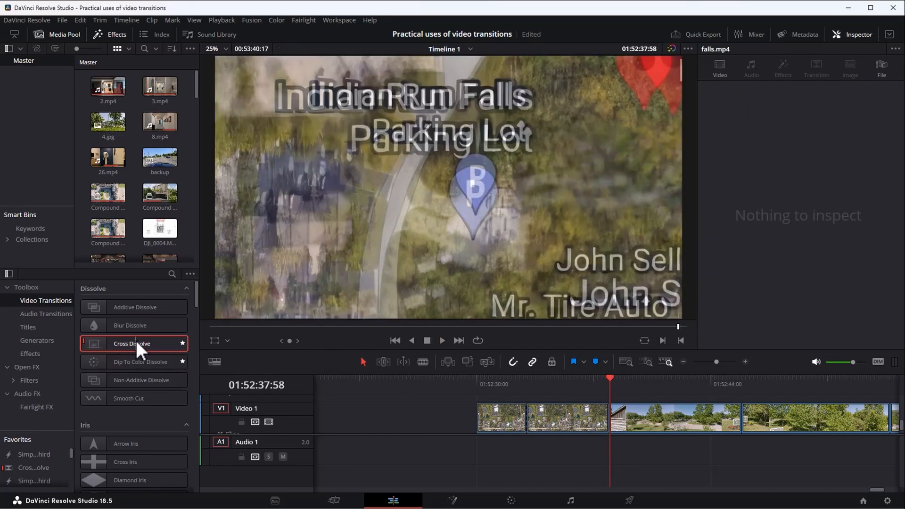
left_click_drag(137, 344, 624, 415)
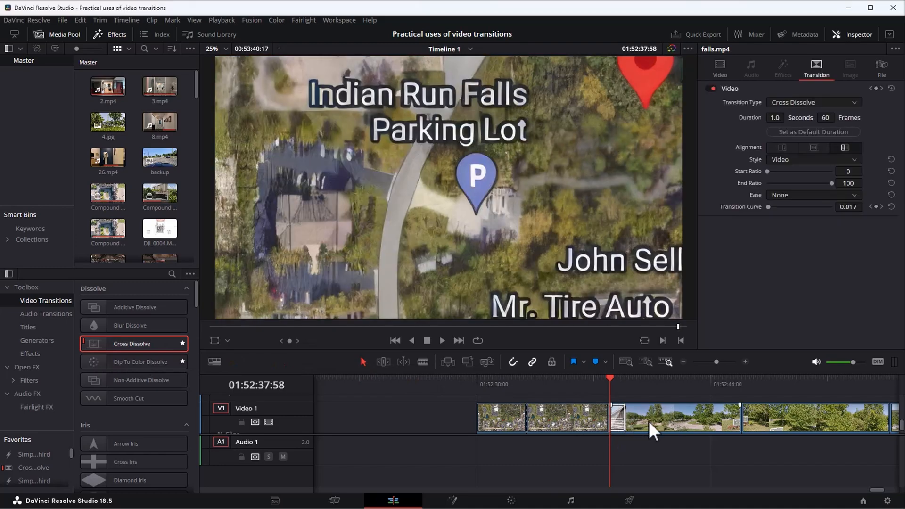
left_click(599, 382)
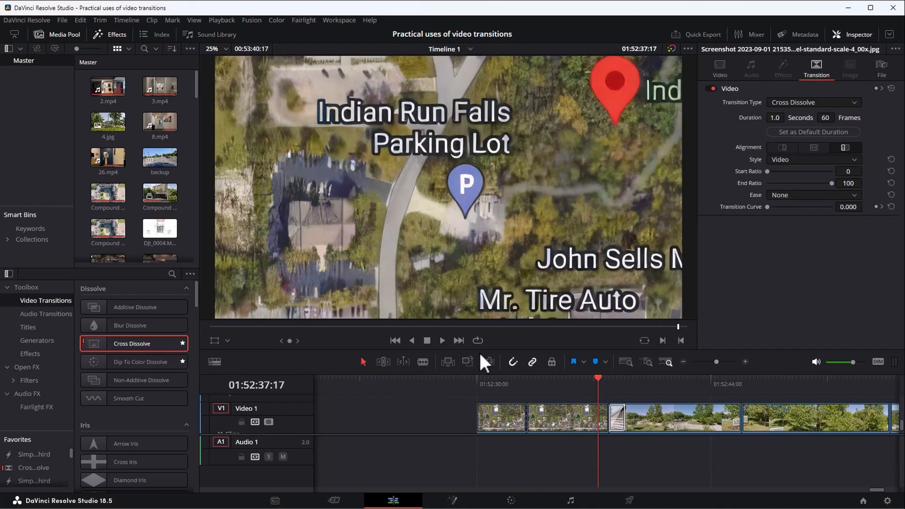
left_click(443, 340)
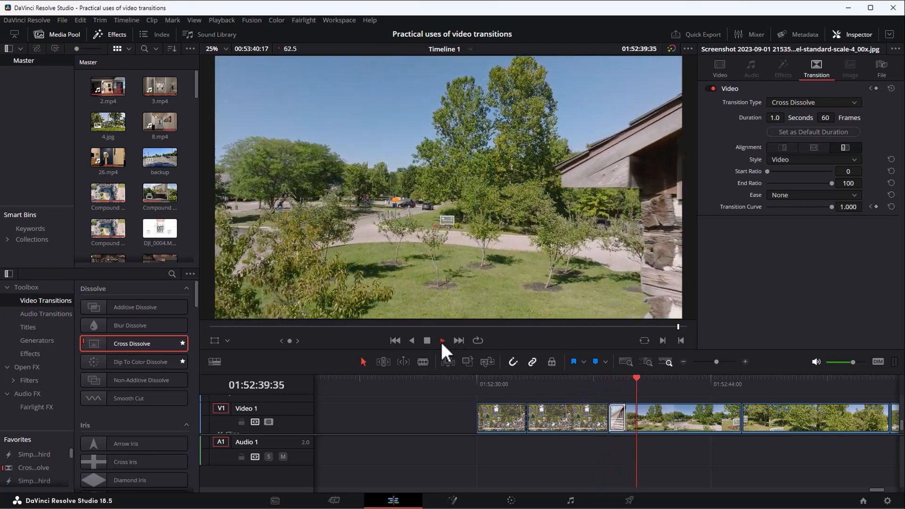
left_click(588, 379)
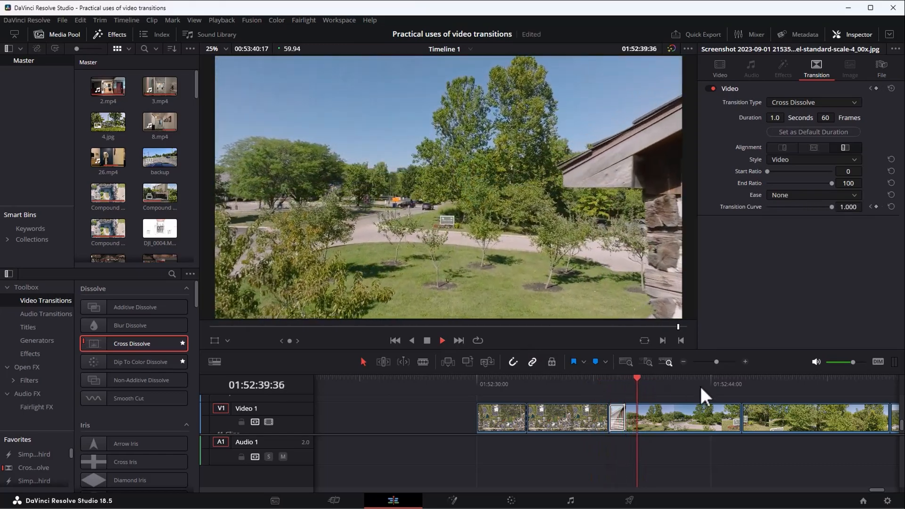
Review the cut between the first and second falls.mp4 clips, where the drone approaches the Indian Run Falls sign.
left_click(725, 380)
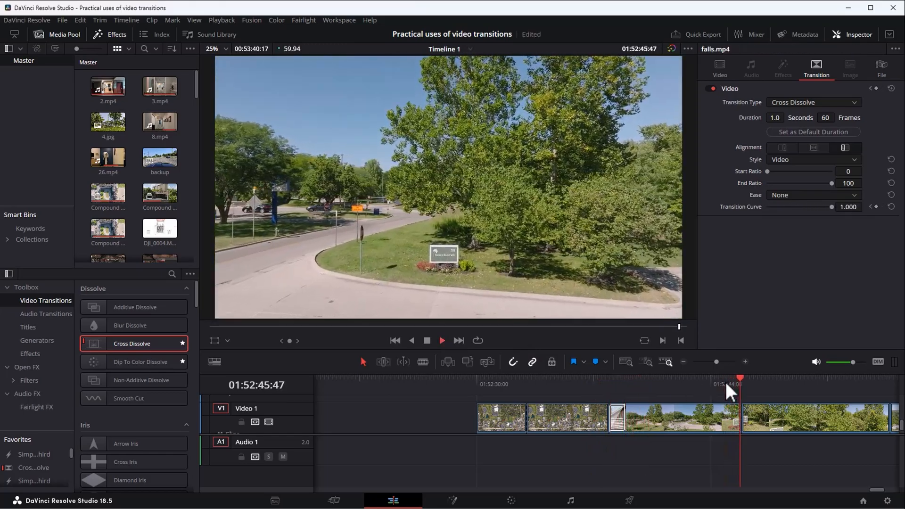
key("space")
key("space")
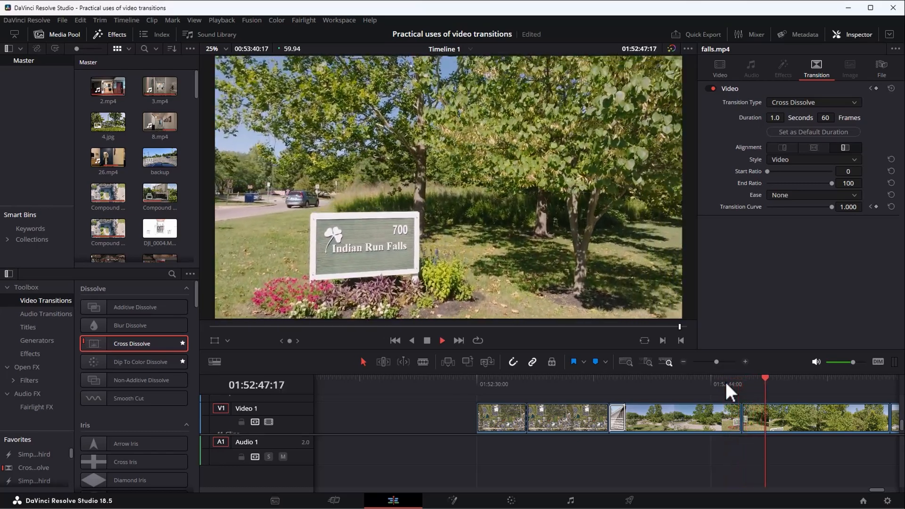
left_click(725, 380)
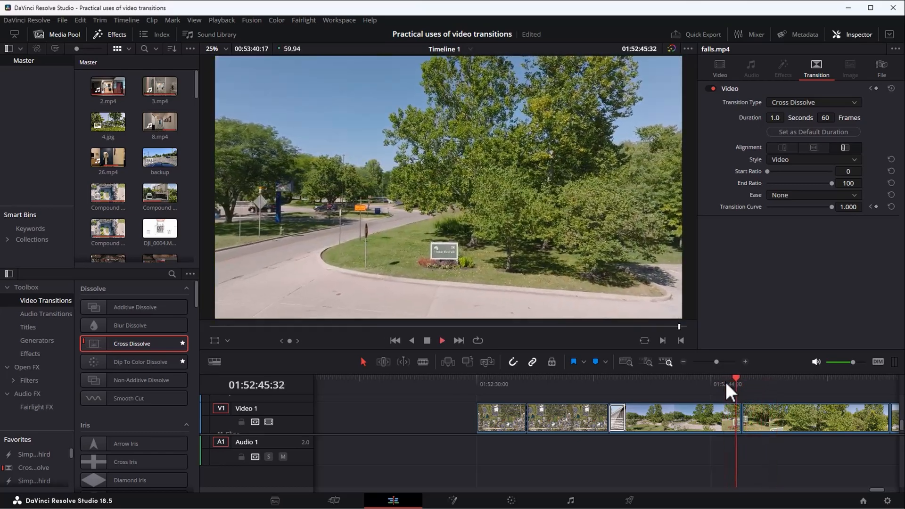
left_click(725, 380)
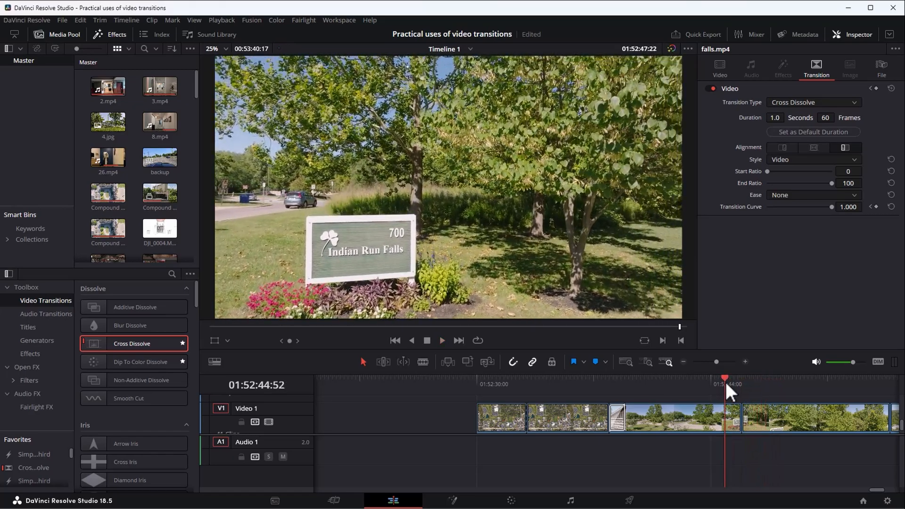
left_click(725, 380)
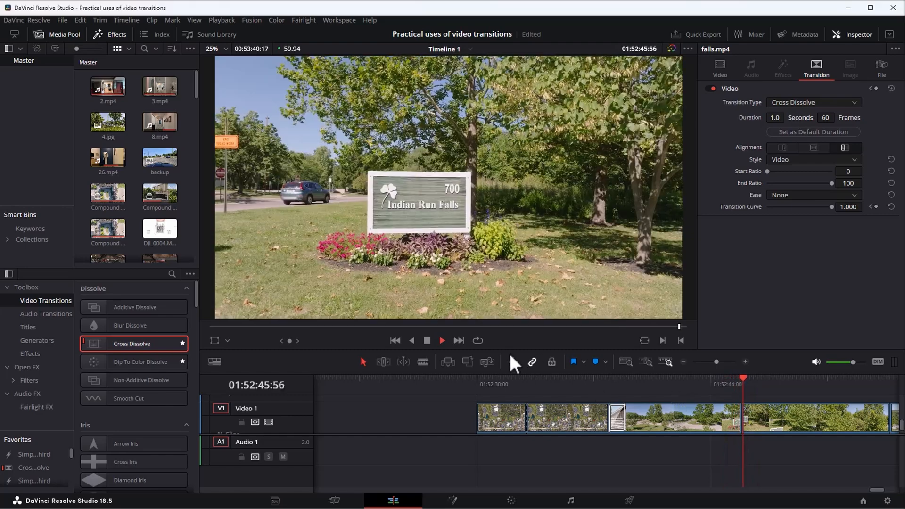
left_click(428, 340)
left_click(766, 392)
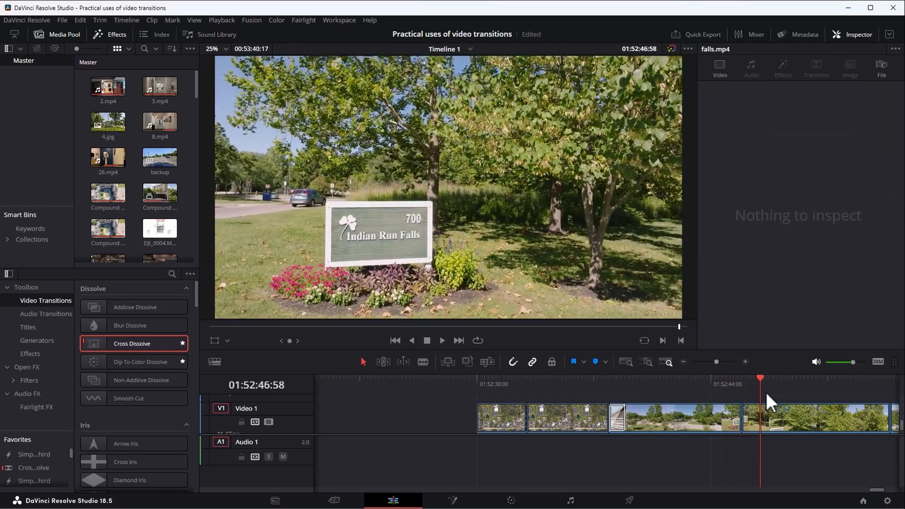
Add a Dip To Color Dissolve centred on the cut between the first and second falls.mp4 clips, and play it back.
left_click(741, 380)
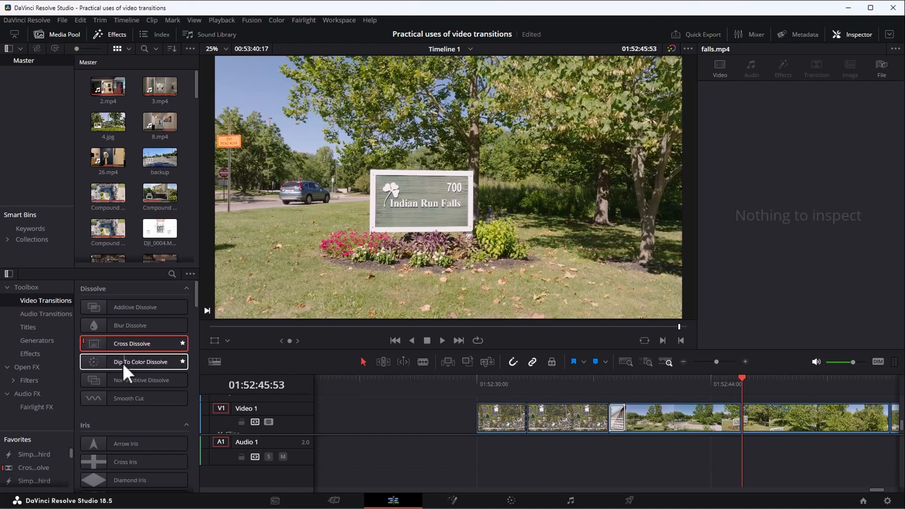
left_click_drag(143, 361, 743, 424)
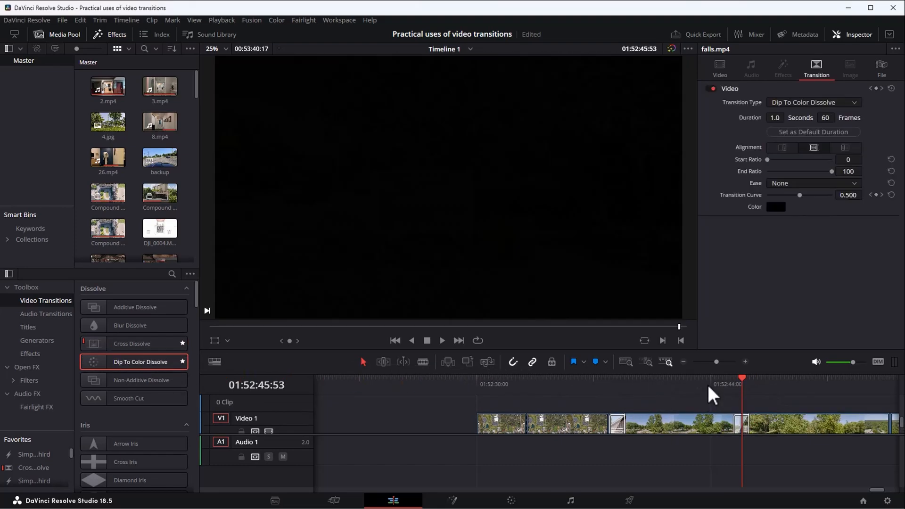
left_click(717, 383)
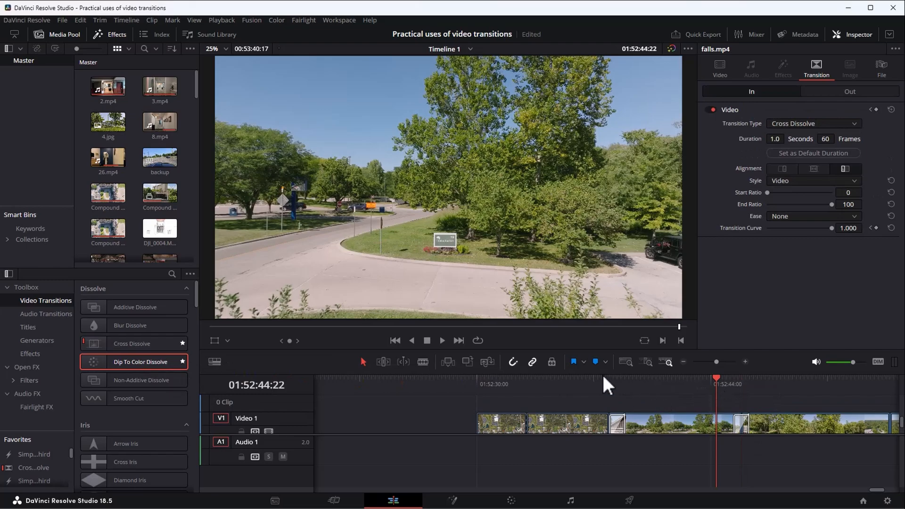
left_click(442, 340)
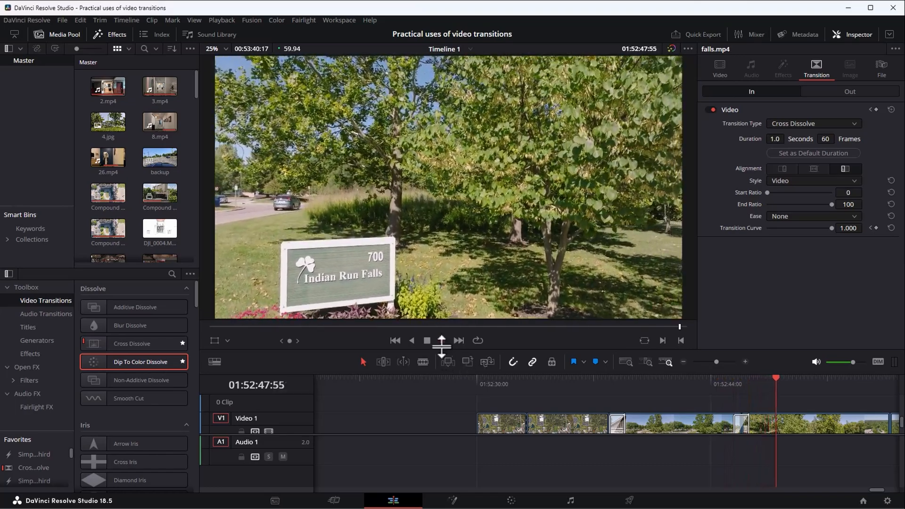
left_click(427, 341)
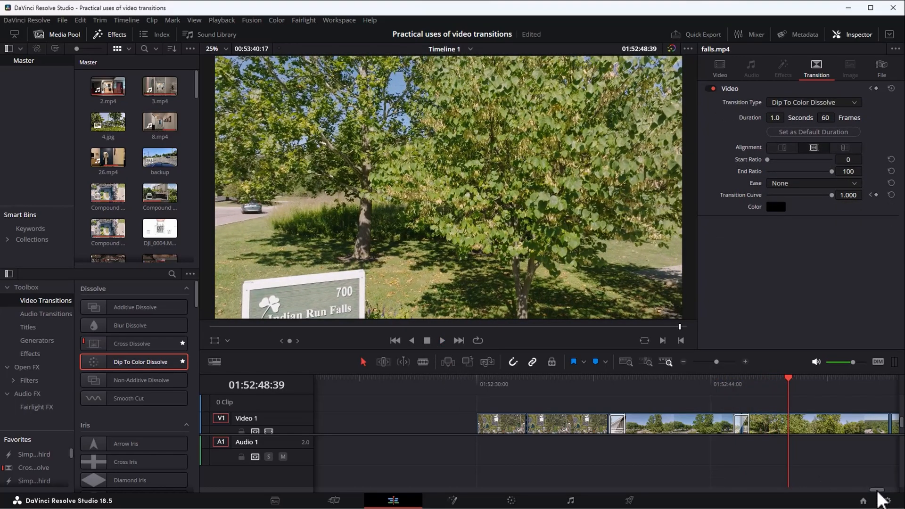
Play across the cut between the second and third falls.mp4 clips to check the camera movement on both sides.
left_click_drag(878, 491, 881, 491)
scroll(679, 404, "down", 1)
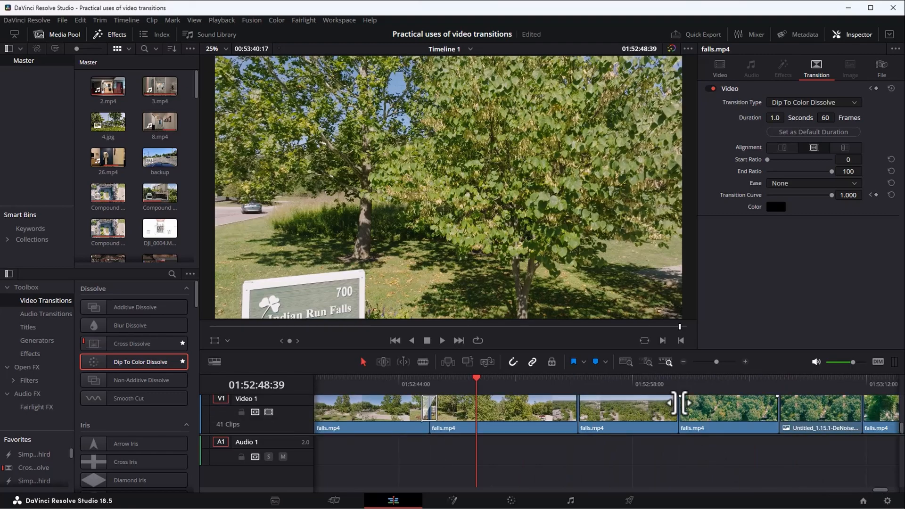
left_click(565, 384)
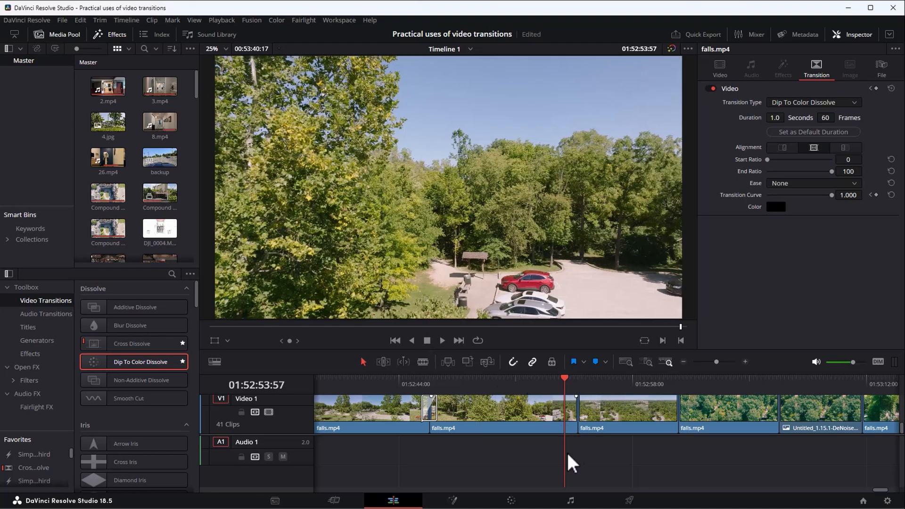
key("space")
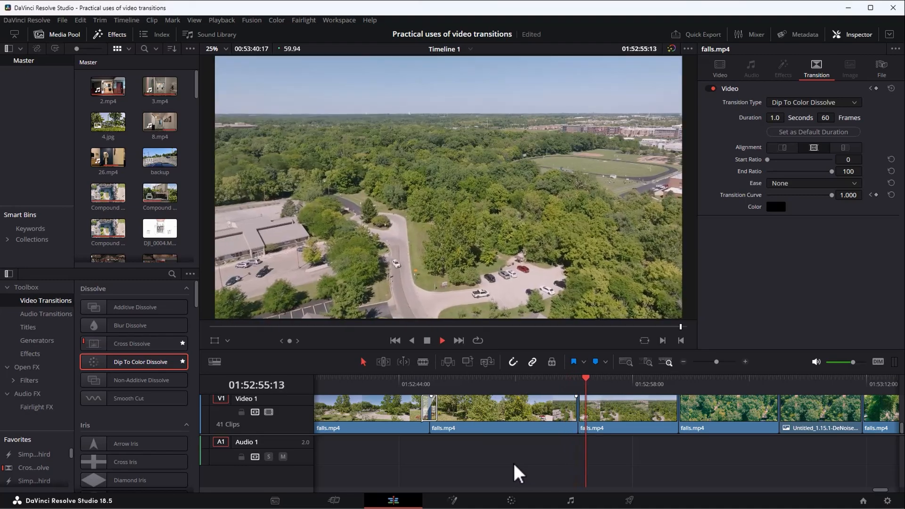
left_click(555, 381)
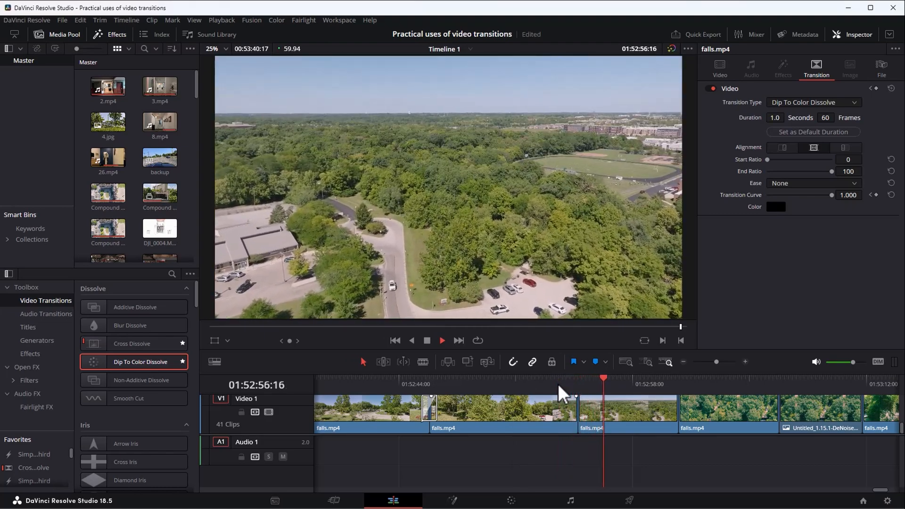
key("space")
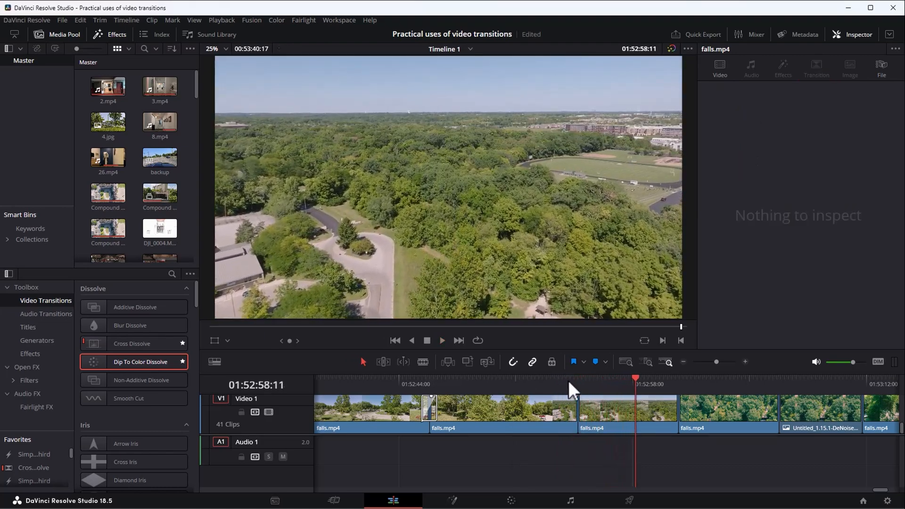
Add a Slide Up transition on the cut between the second and third falls.mp4 clips at 01:52:54:46, and play it back.
left_click(578, 379)
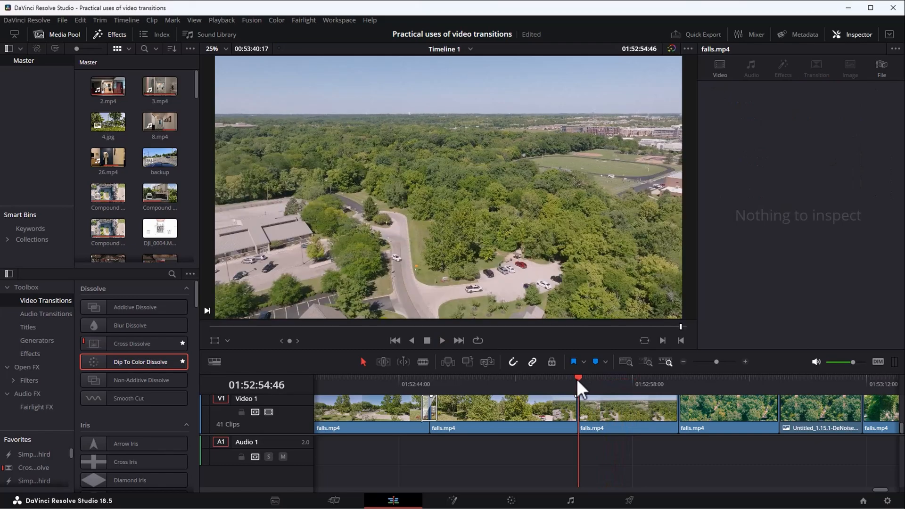
left_click_drag(194, 289, 201, 460)
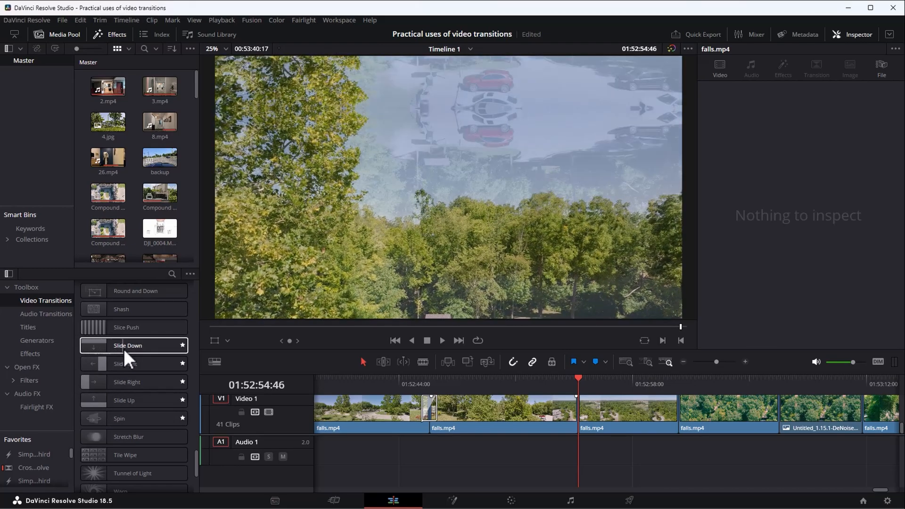
left_click_drag(109, 397, 618, 415)
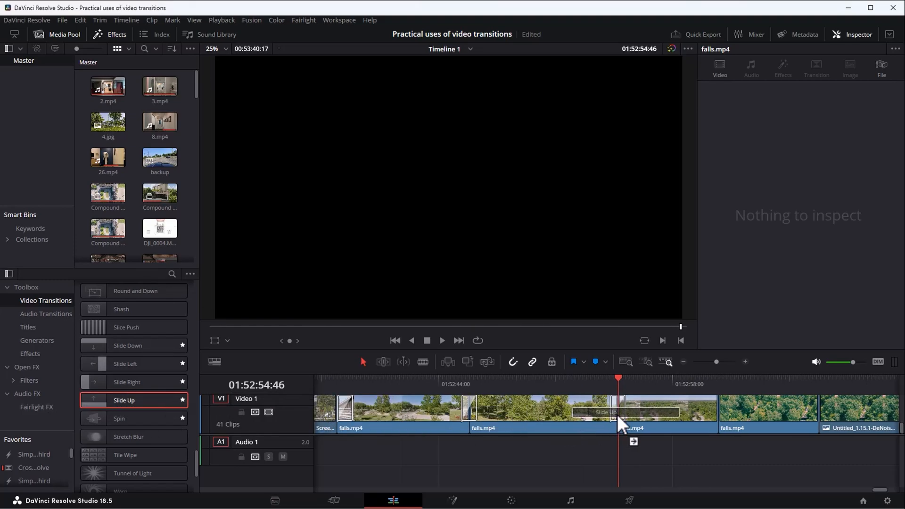
left_click(596, 381)
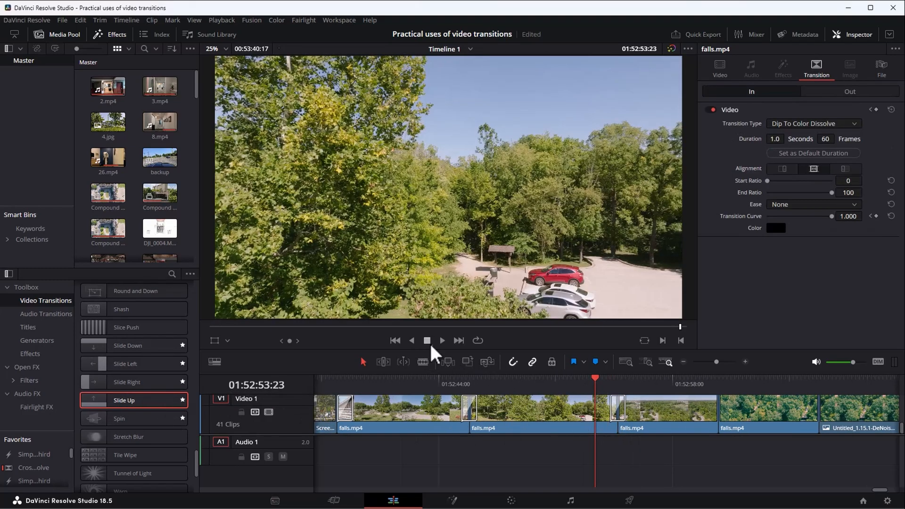
left_click(443, 341)
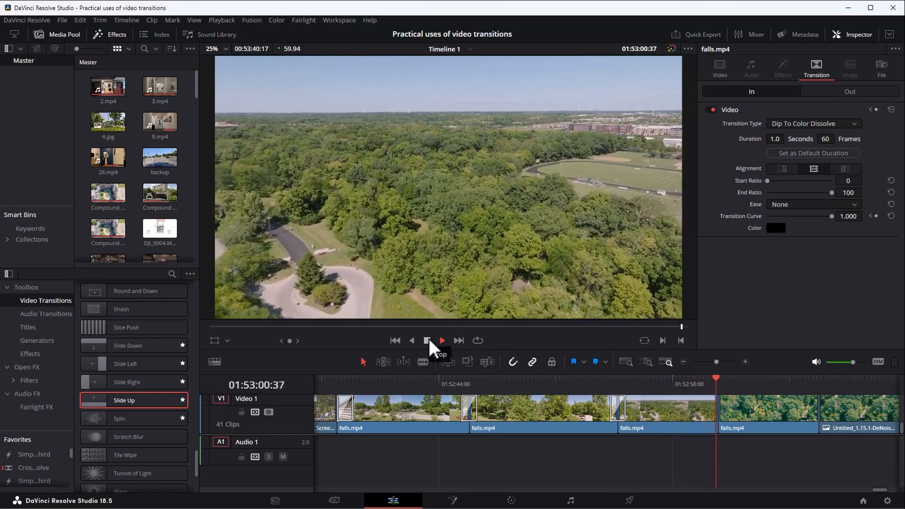
Try a Slide Down transition on the cut between the third and fourth falls.mp4 clips, and delete it after playback.
left_click(429, 337)
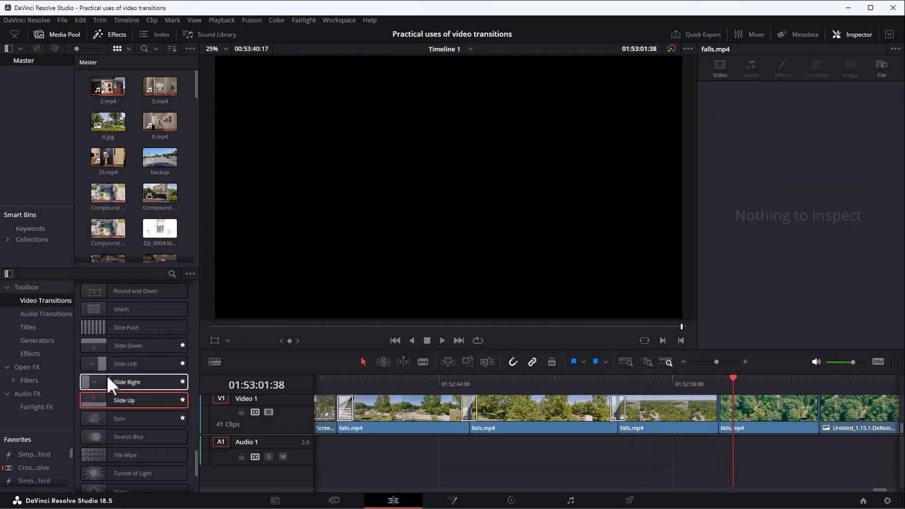
left_click_drag(115, 344, 714, 415)
left_click(693, 381)
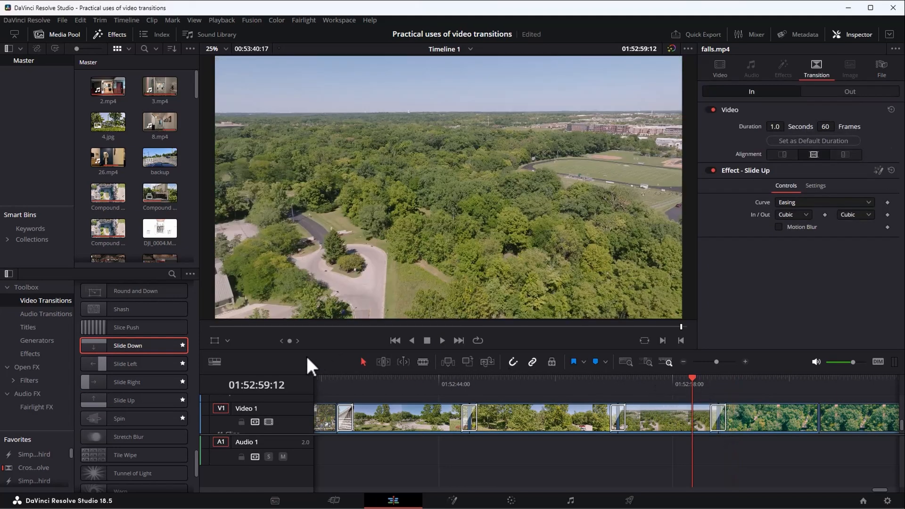
left_click(443, 338)
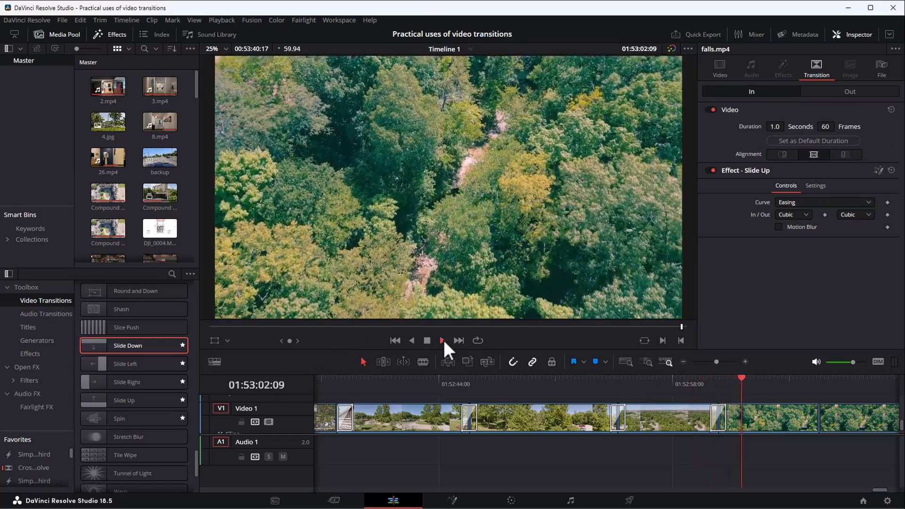
left_click(427, 340)
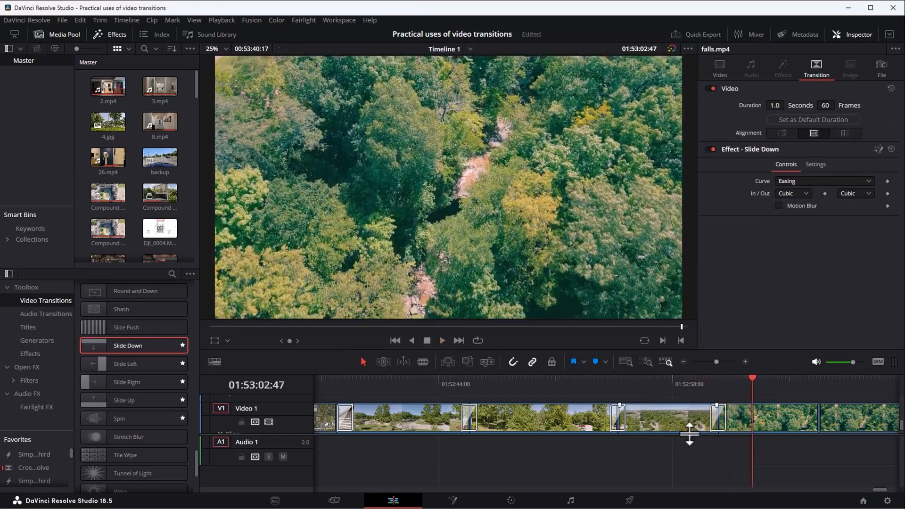
left_click(714, 417)
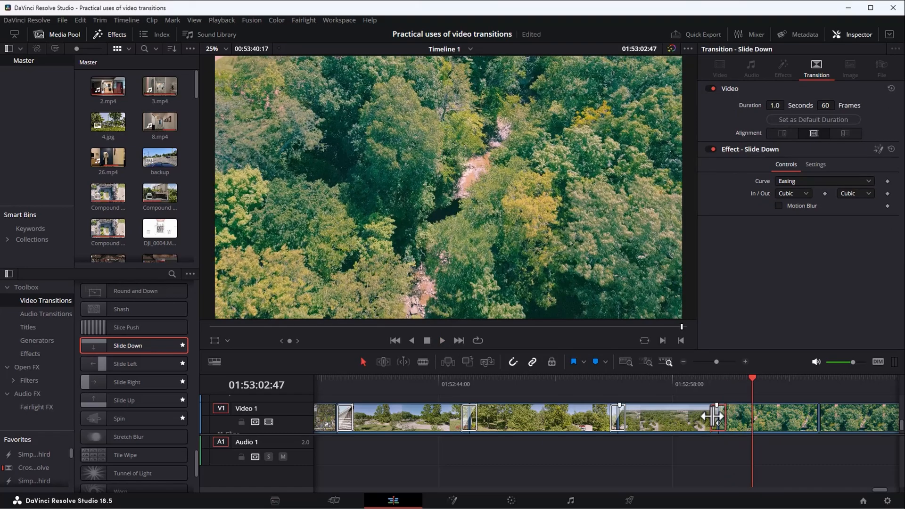
key("Delete")
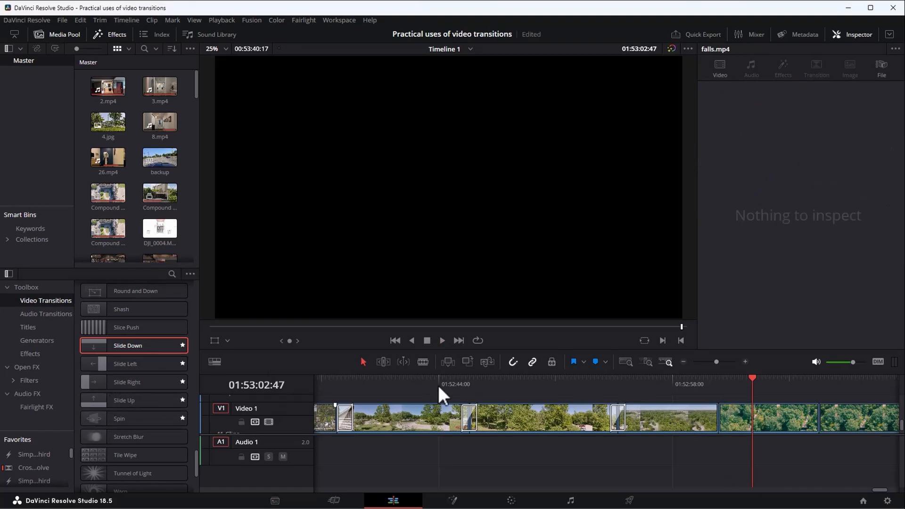
Add a Slide Up transition on the cut between the third and fourth falls.mp4 clips, and play it back.
left_click_drag(112, 402, 716, 431)
left_click(695, 382)
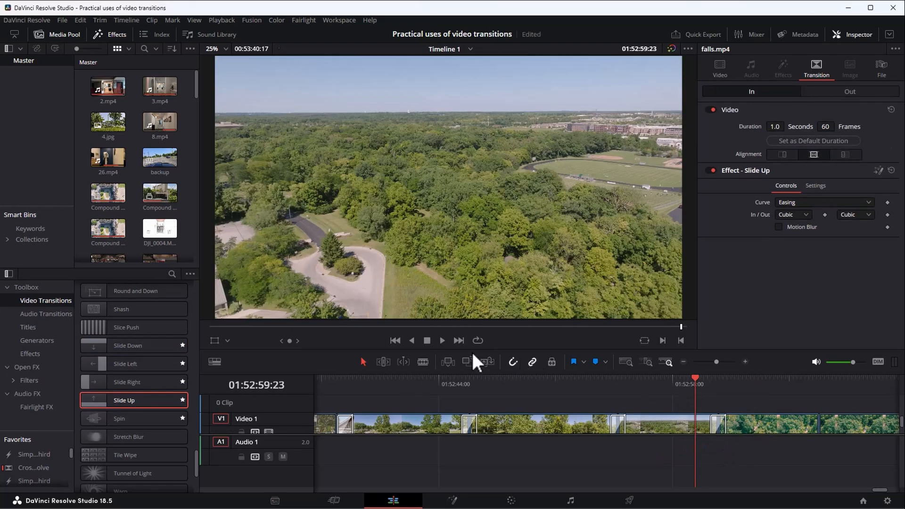
left_click(441, 339)
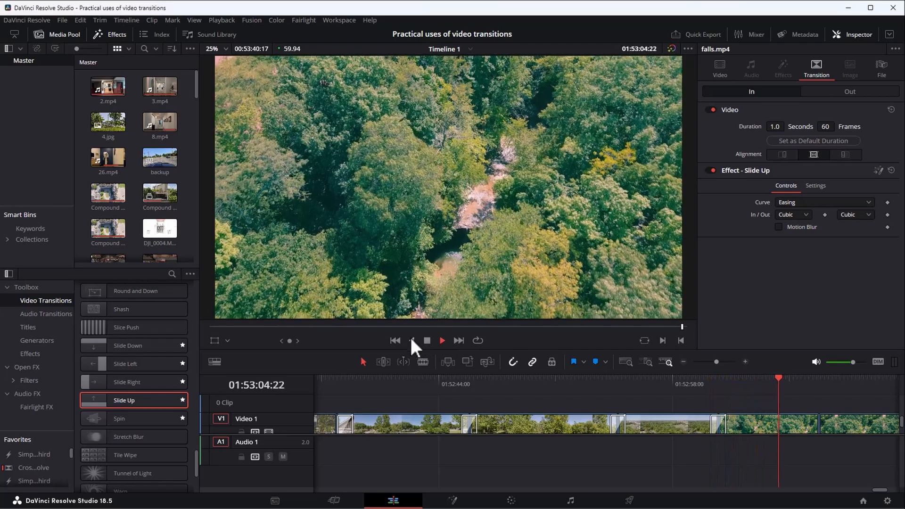
left_click(428, 340)
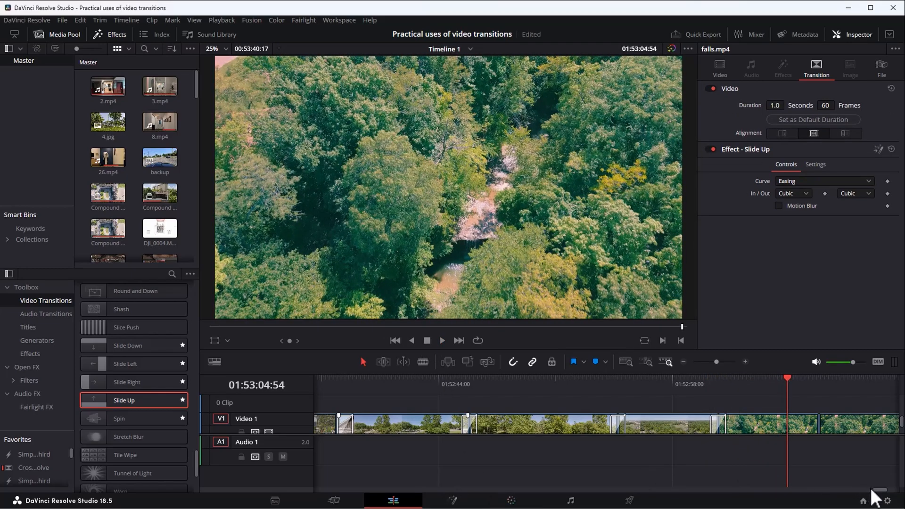
Play from the end of the fourth falls.mp4 clip across the DeNoiseAI still into the following falls.mp4 clip.
left_click_drag(882, 490, 884, 490)
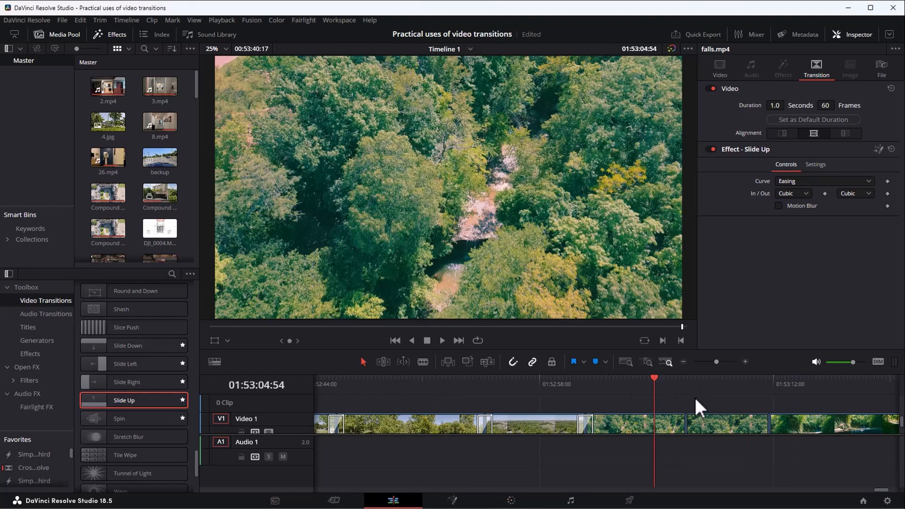
left_click(674, 378)
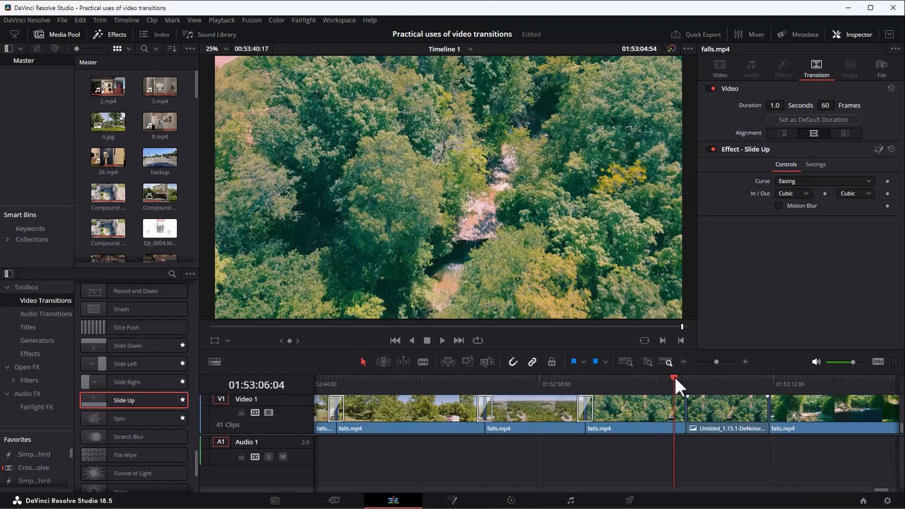
left_click(441, 341)
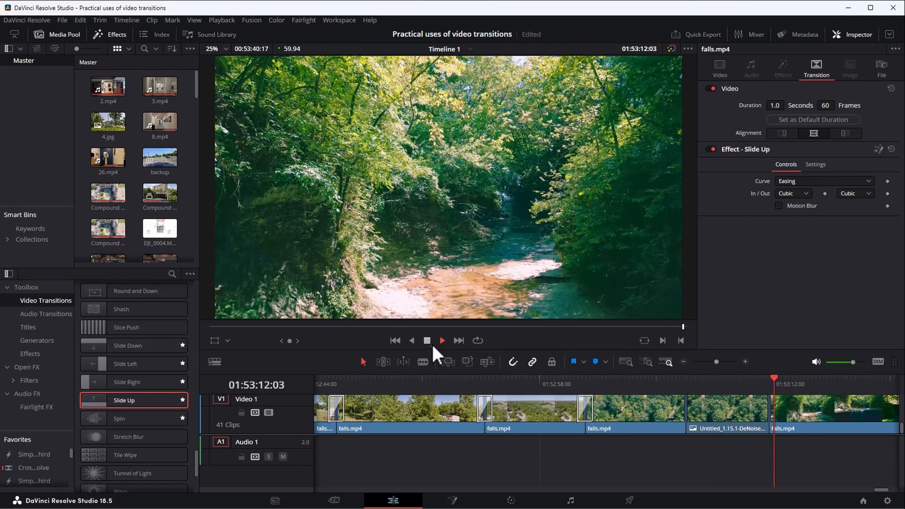
left_click(427, 340)
left_click(735, 380)
Go to the start of the DeNoiseAI still at 01:53:06:47 and bring up the options for exporting the current frame.
left_click(696, 377)
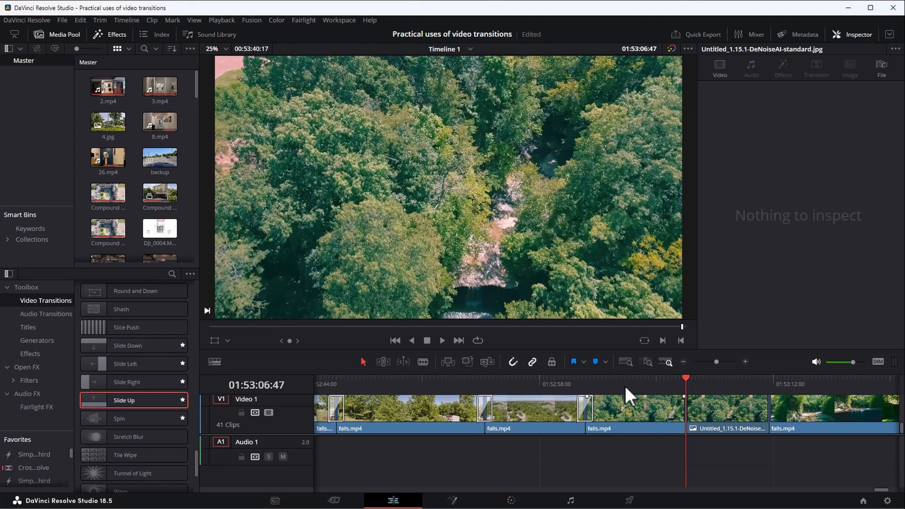
left_click(63, 16)
mouse_move(141, 155)
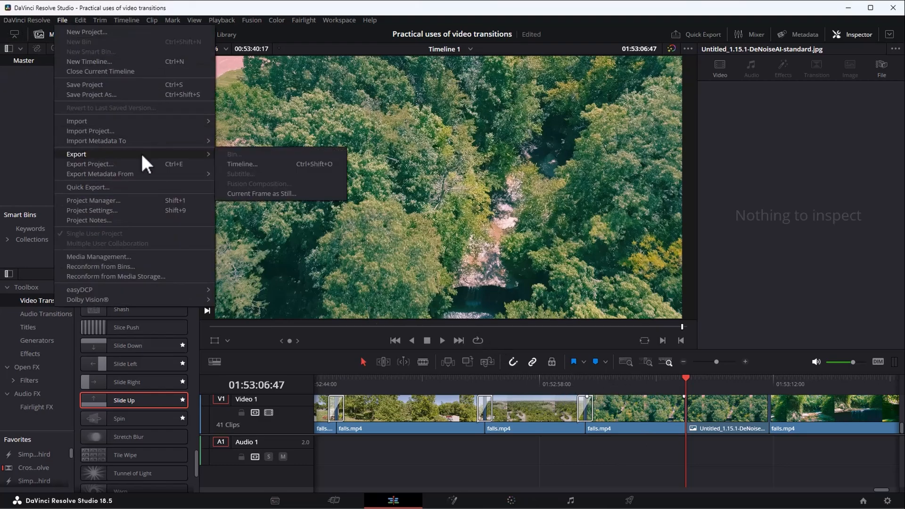
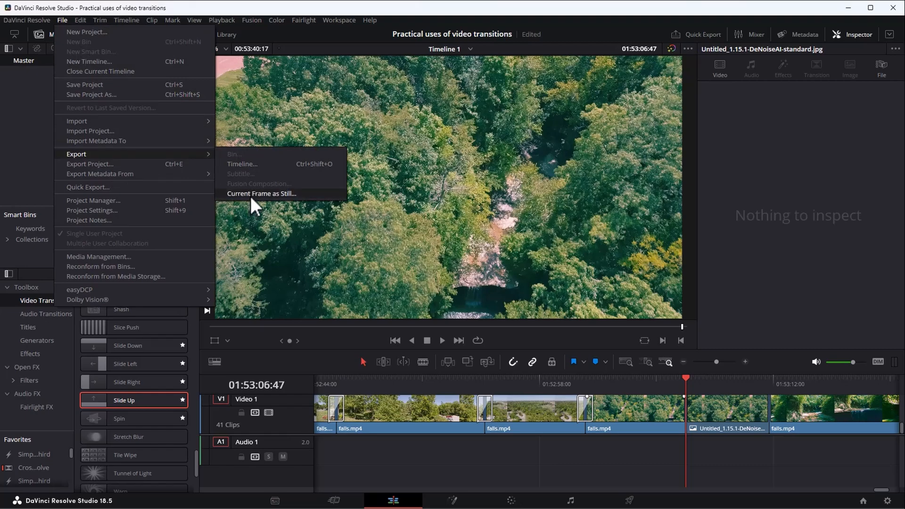
Dismiss the frame export options and play from the start of the DeNoiseAI still into the following falls.mp4 clip.
left_click(653, 468)
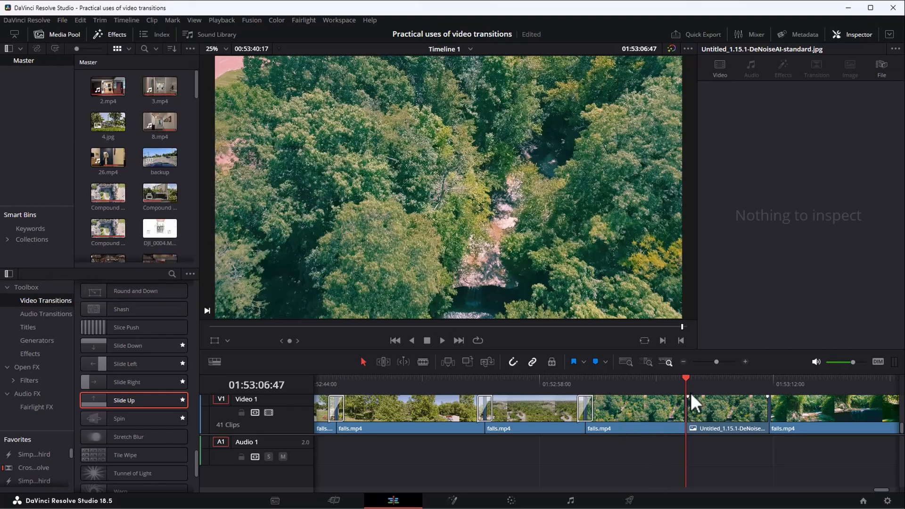
left_click(701, 413)
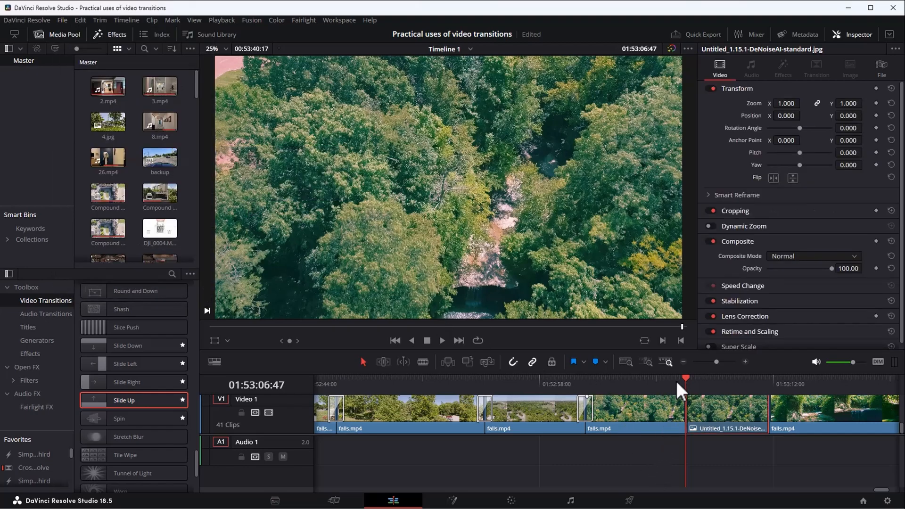
key("space")
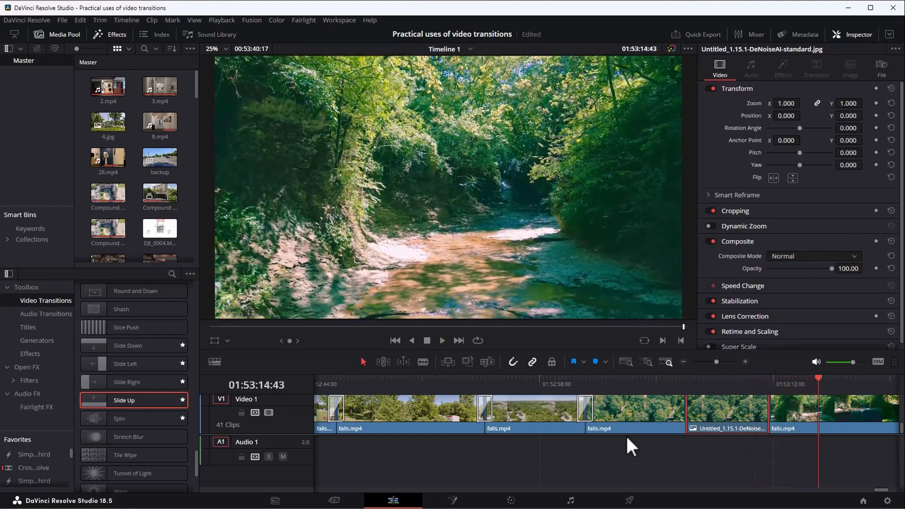
Add Zoom and Position keyframes to the DeNoiseAI still at its first frame, 01:53:06:47.
left_click(692, 406)
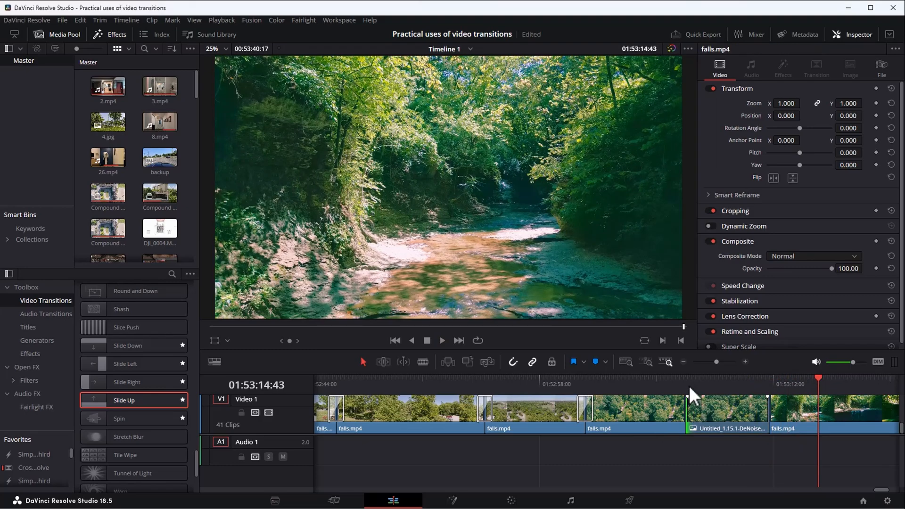
left_click(688, 384)
left_click(702, 426)
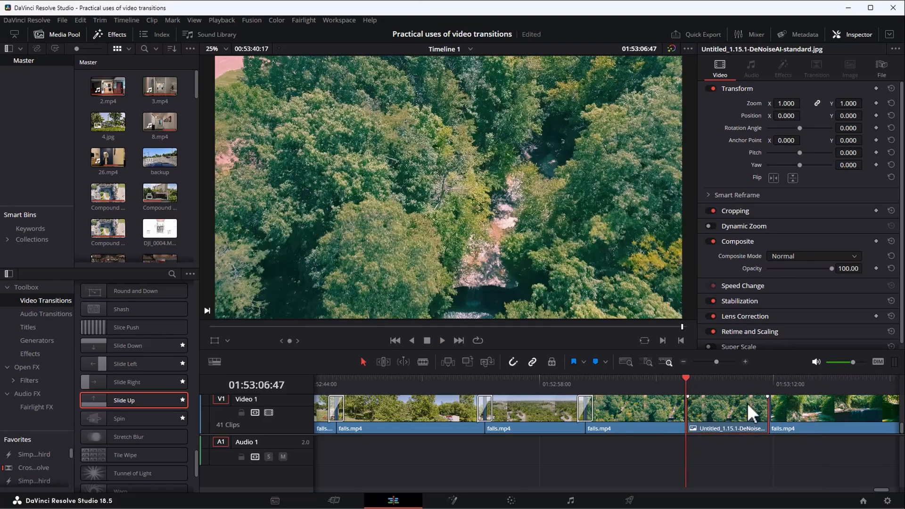
left_click(876, 103)
left_click(876, 115)
Add Zoom and Position keyframes near the end of the DeNoiseAI still, at 01:53:11:37.
left_click(763, 381)
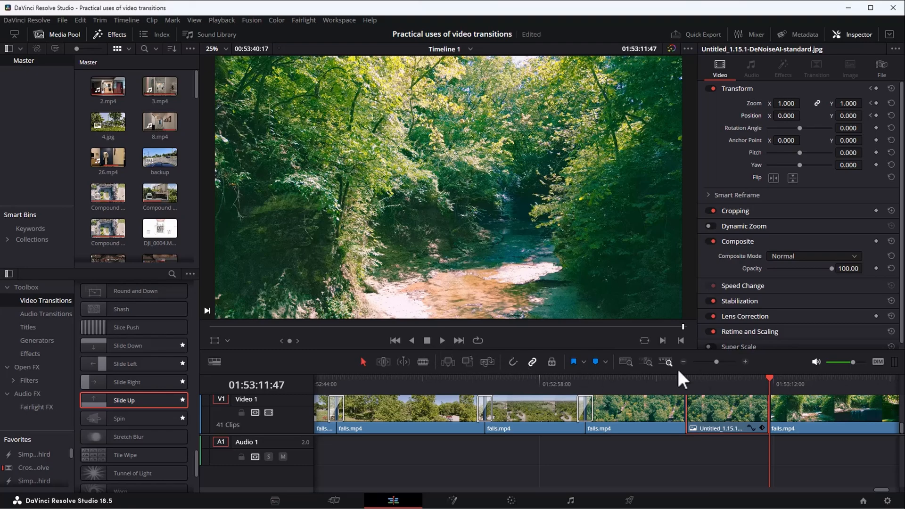
left_click(768, 384)
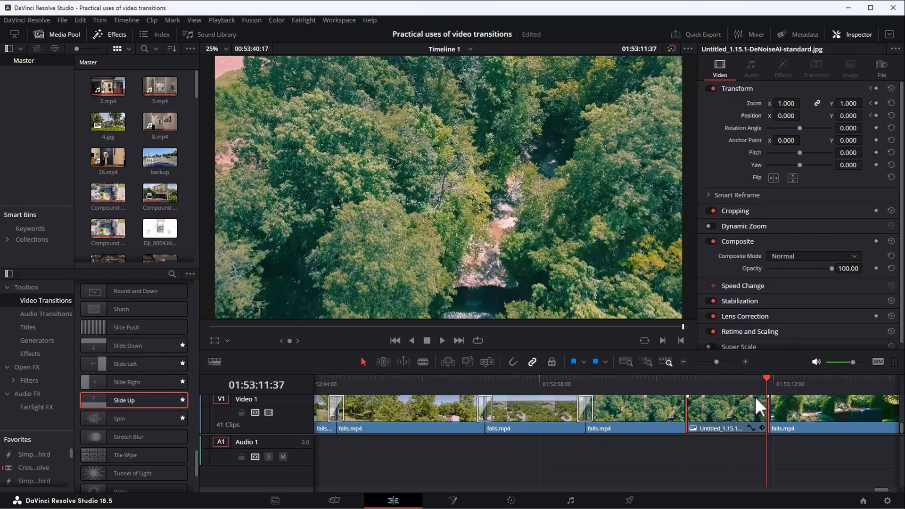
left_click(877, 103)
left_click(877, 116)
At the still's end keyframe, set Zoom to 5.020, Position X to -1503 and Position Y to 4334 to frame the waterfall.
left_click_drag(786, 103, 885, 103)
left_click_drag(842, 116, 900, 115)
left_click_drag(783, 115, 764, 116)
left_click_drag(785, 104, 836, 104)
left_click_drag(844, 115, 891, 115)
left_click_drag(782, 103, 824, 103)
left_click_drag(844, 116, 892, 116)
left_click_drag(781, 116, 734, 117)
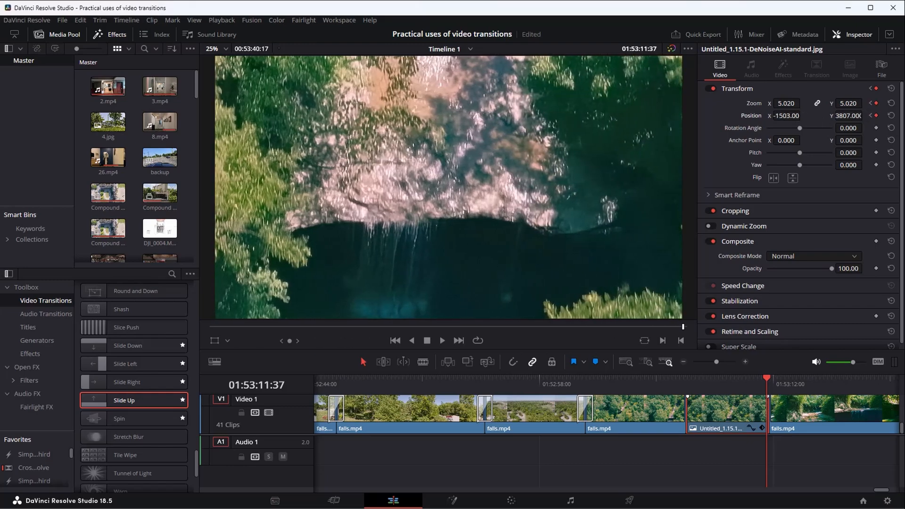
left_click_drag(851, 113, 866, 116)
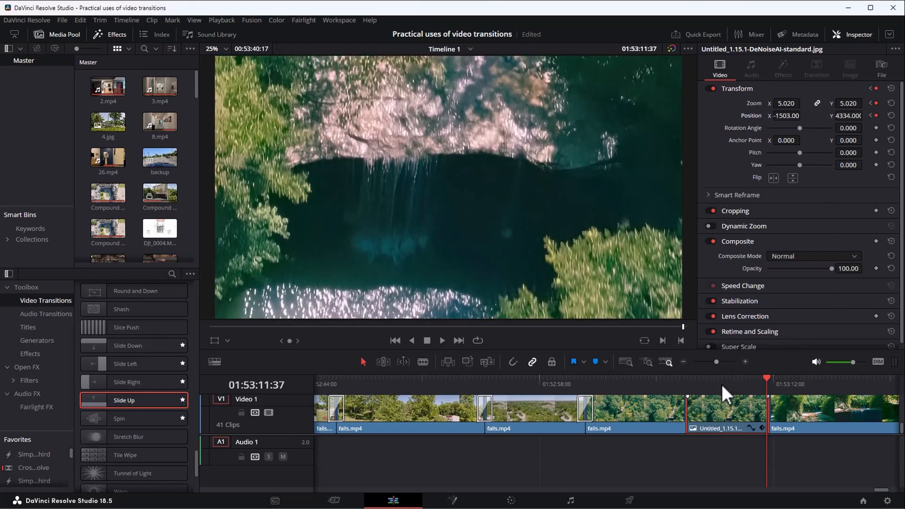
Play the animated zoom from the end of the preceding falls.mp4 clip through the still into the following clip.
left_click(747, 384)
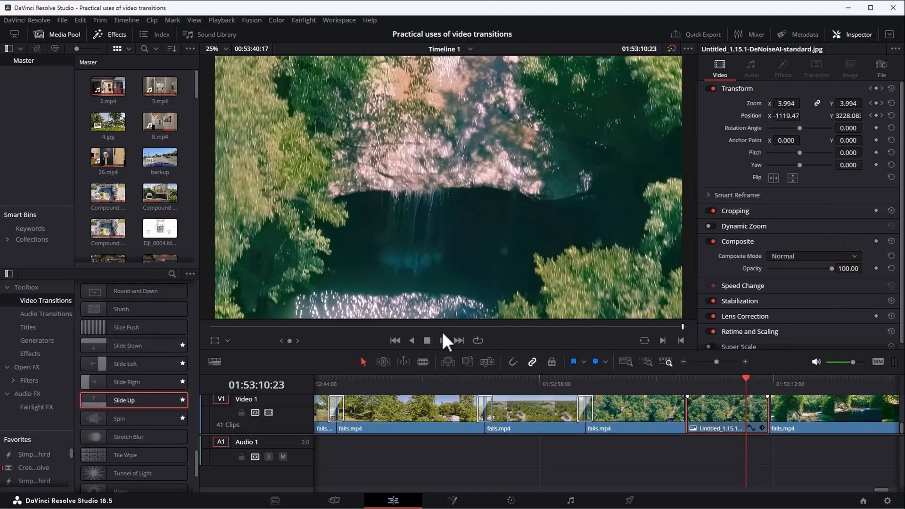
left_click(674, 377)
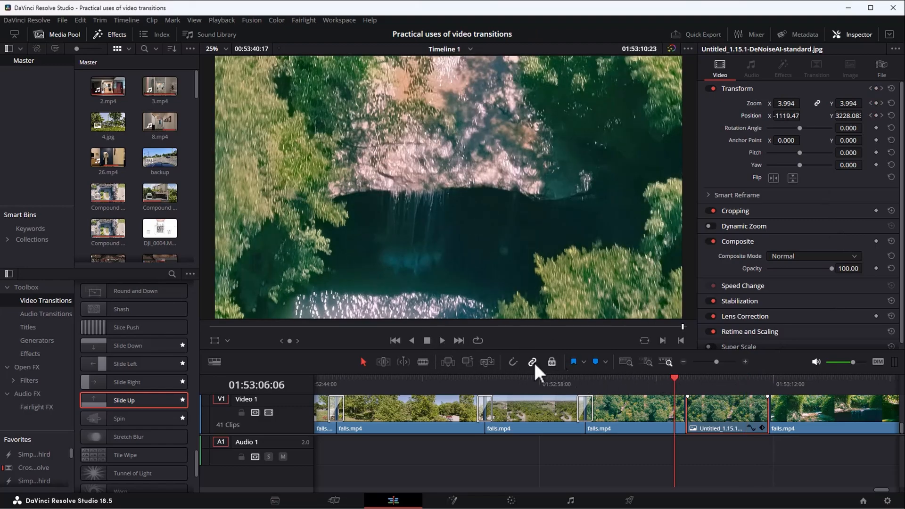
left_click(443, 340)
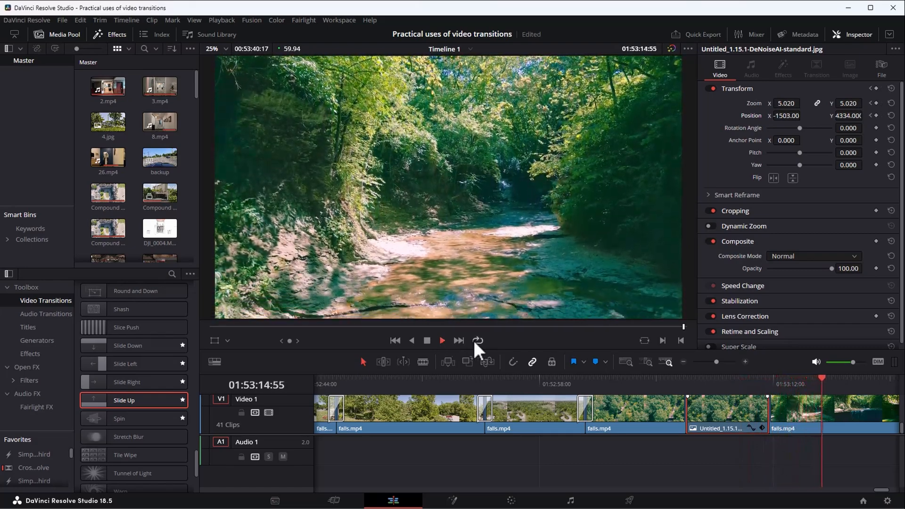
left_click(442, 341)
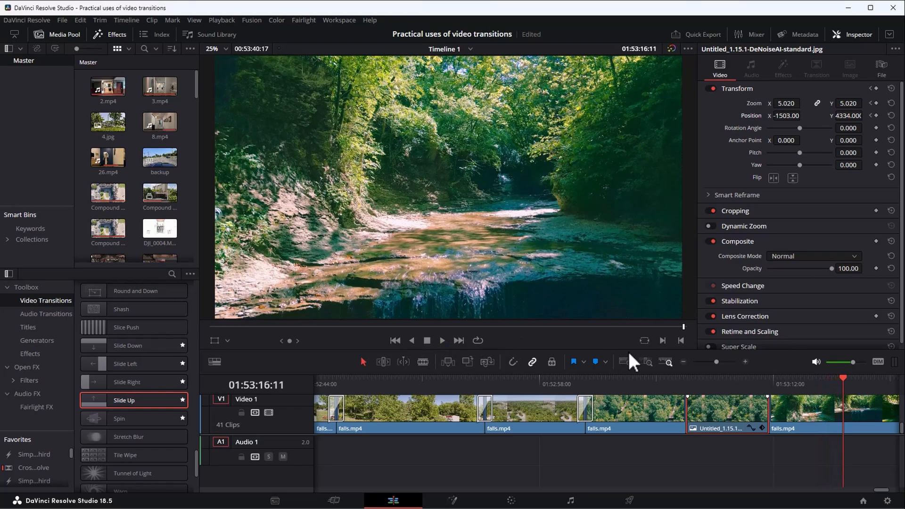
left_click(776, 378)
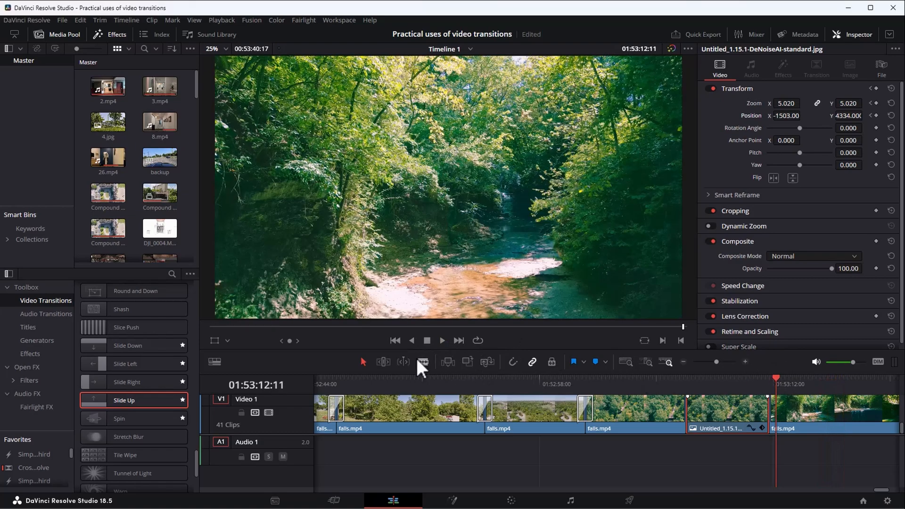
left_click(757, 381)
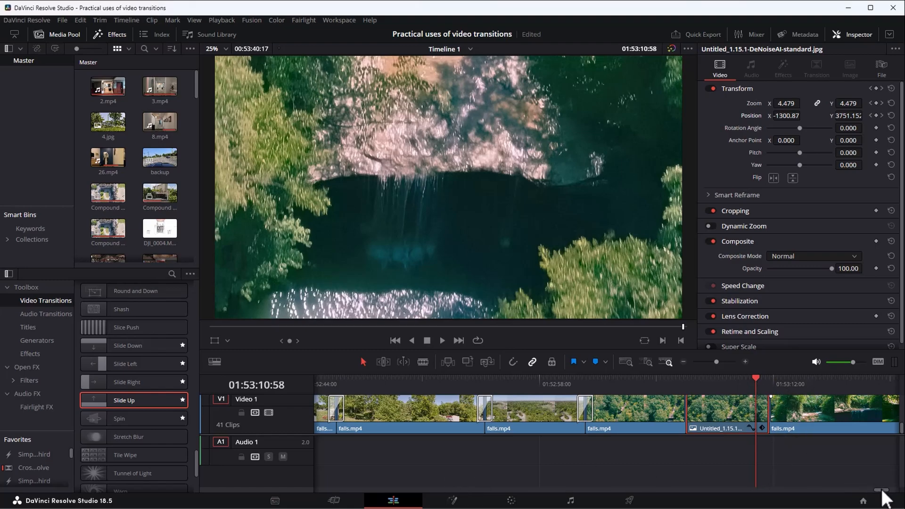
Select the falls.mp4 clip after the still and play its opening from 01:53:12:07.
left_click_drag(884, 493, 885, 493)
left_click(670, 418)
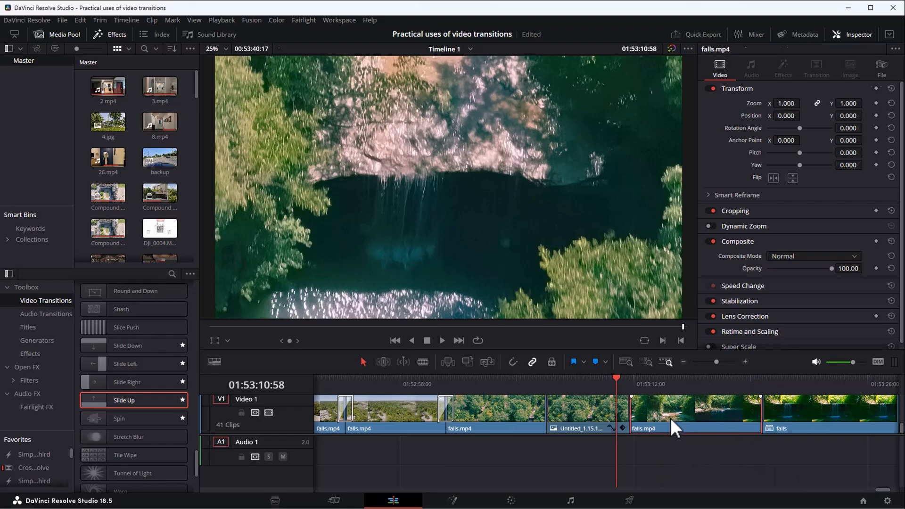
left_click(636, 380)
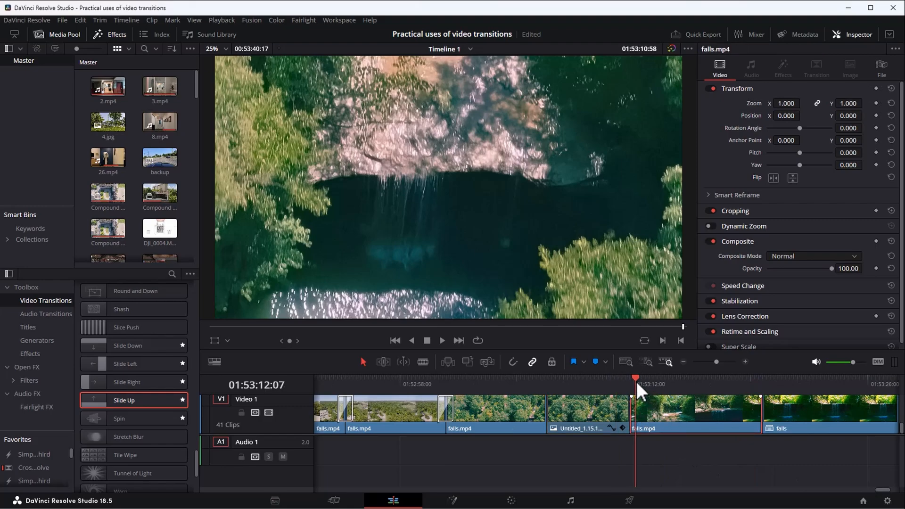
key("space")
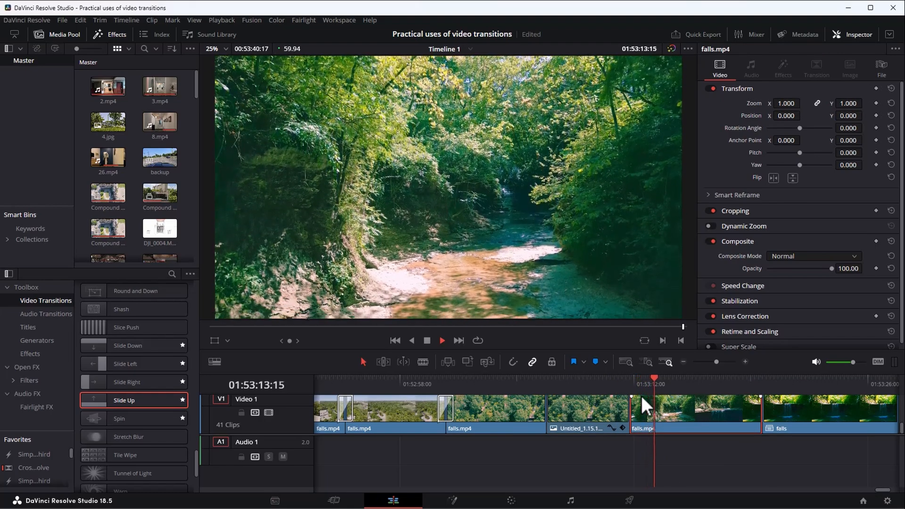
key("space")
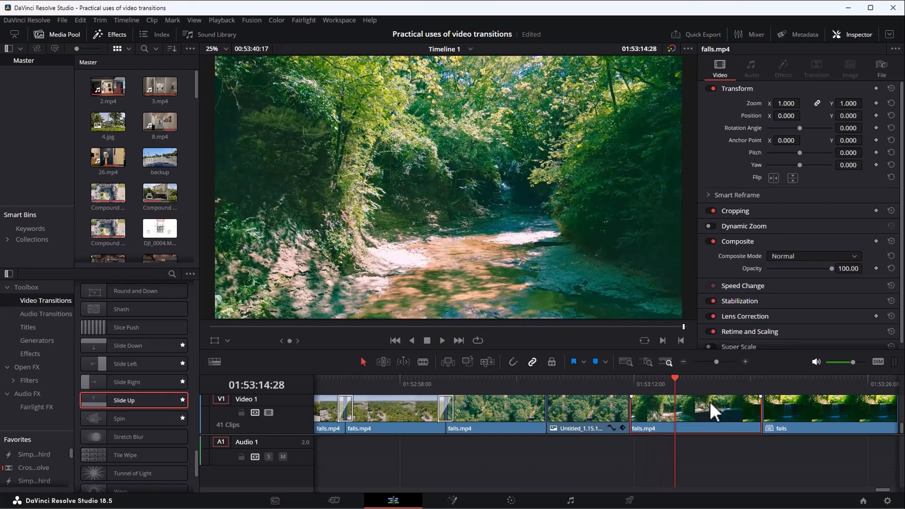
Trim the start of the falls.mp4 clip after the still and move it back against the still's end.
key("ctrl+d")
left_click(670, 372)
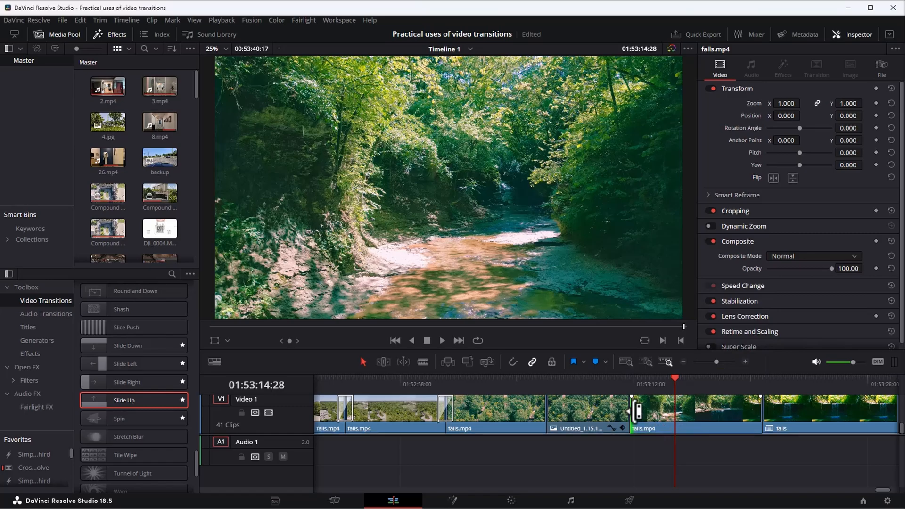
left_click_drag(636, 411, 667, 415)
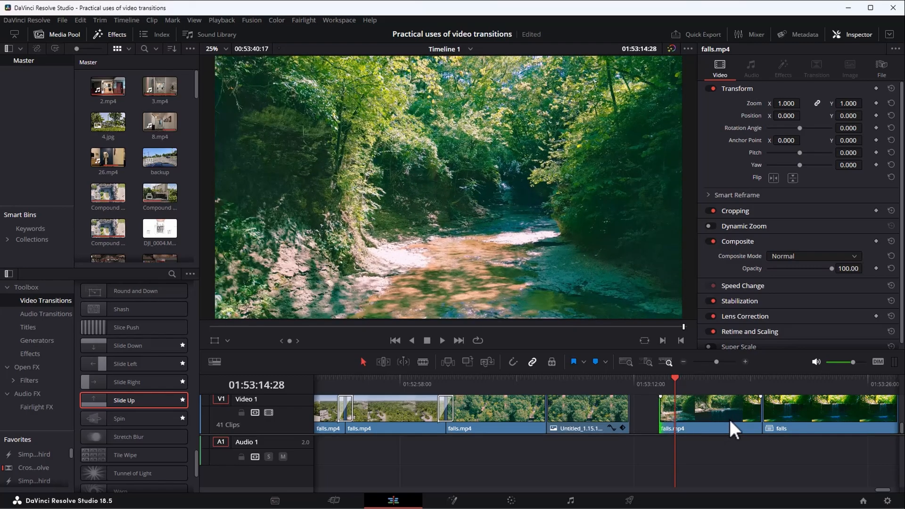
left_click_drag(709, 412, 688, 413)
Play the join between the end of the DeNoiseAI still and the trimmed falls.mp4 clip.
left_click(617, 386)
key("space")
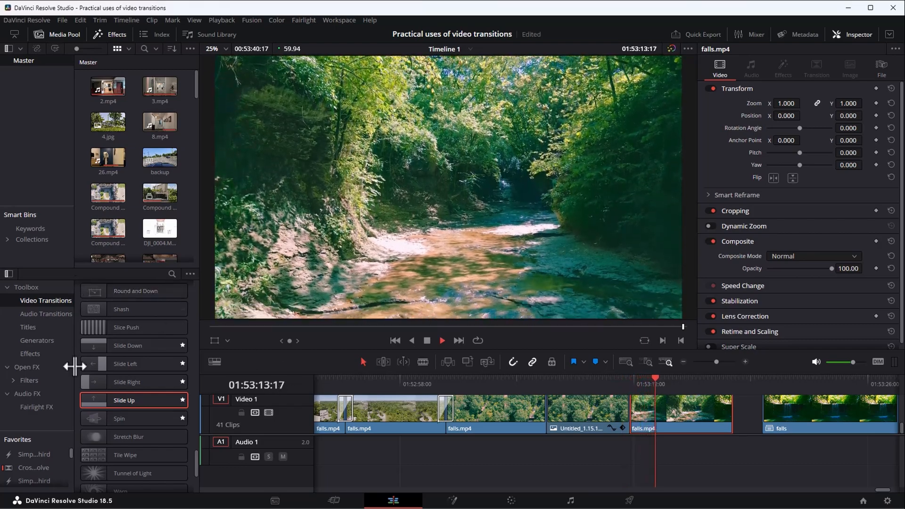
key("space")
Add a Cross Dissolve at the start of the falls.mp4 clip following the DeNoiseAI still, and play it back.
left_click_drag(196, 458, 191, 290)
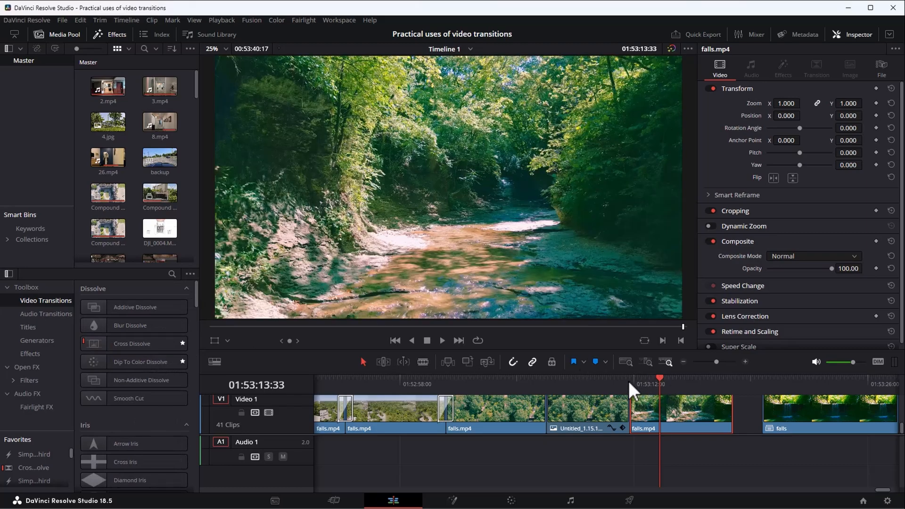
left_click(630, 382)
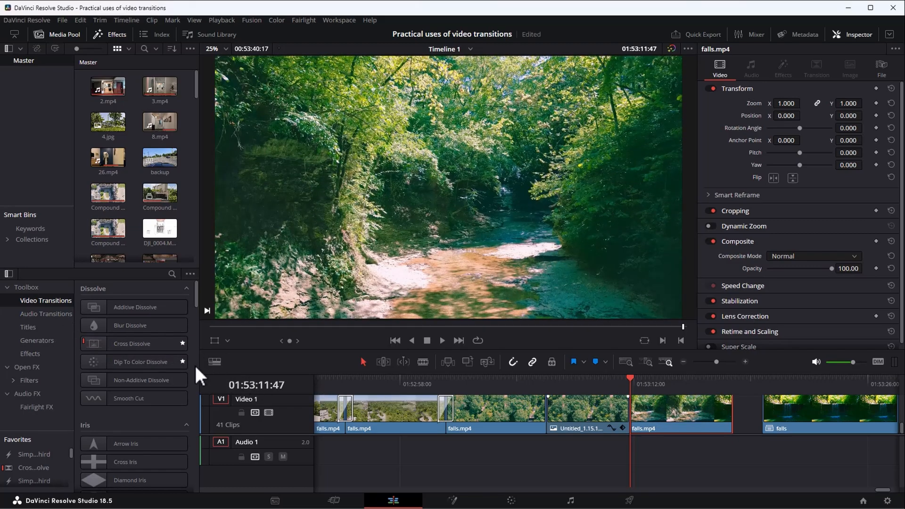
left_click_drag(137, 344, 638, 406)
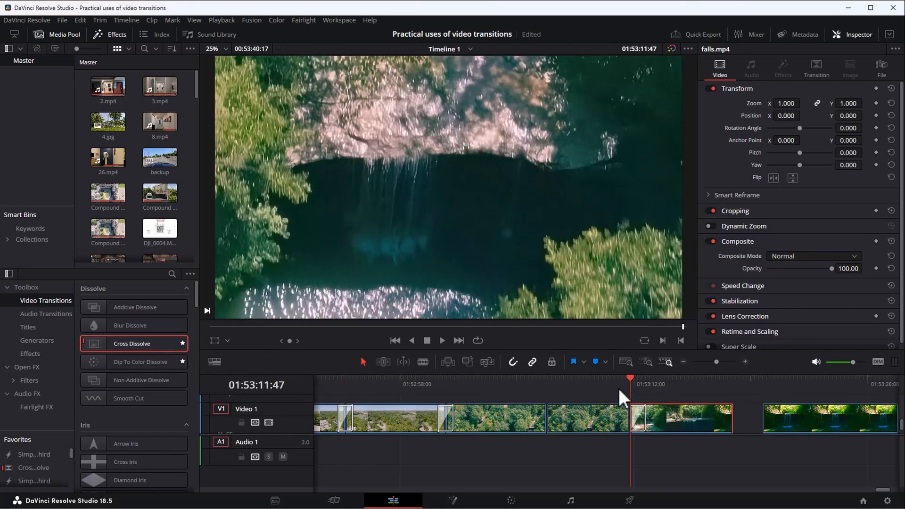
left_click(618, 388)
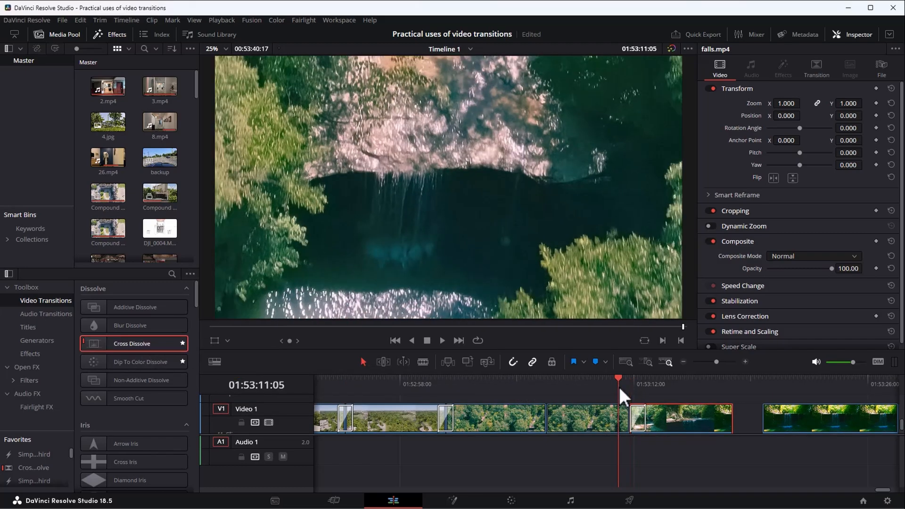
left_click(437, 342)
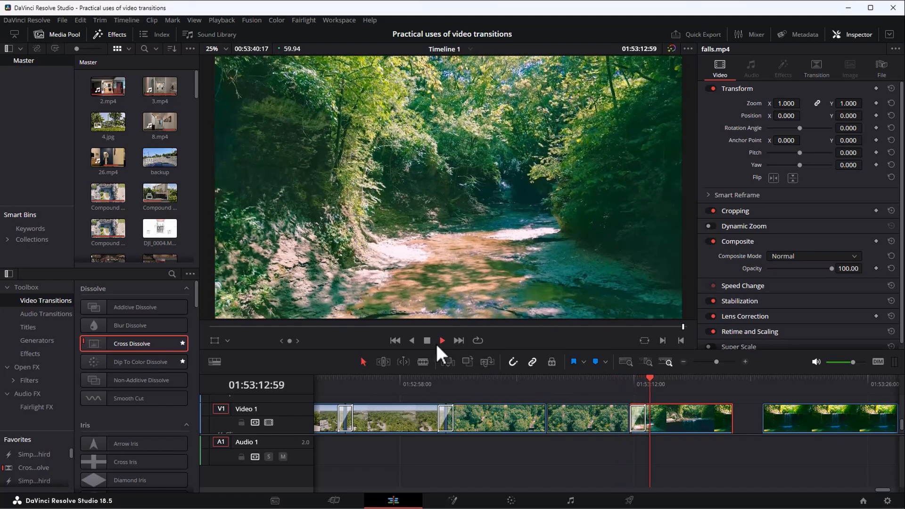
left_click(621, 383)
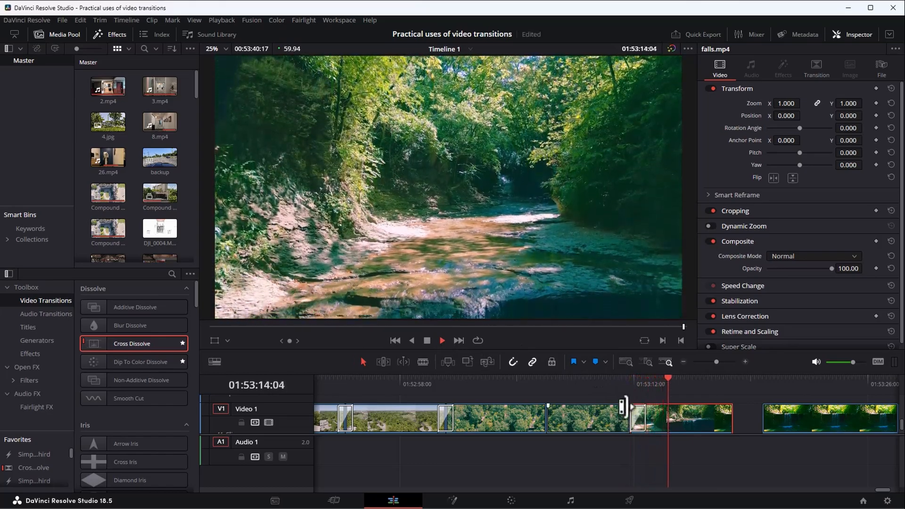
left_click(620, 380)
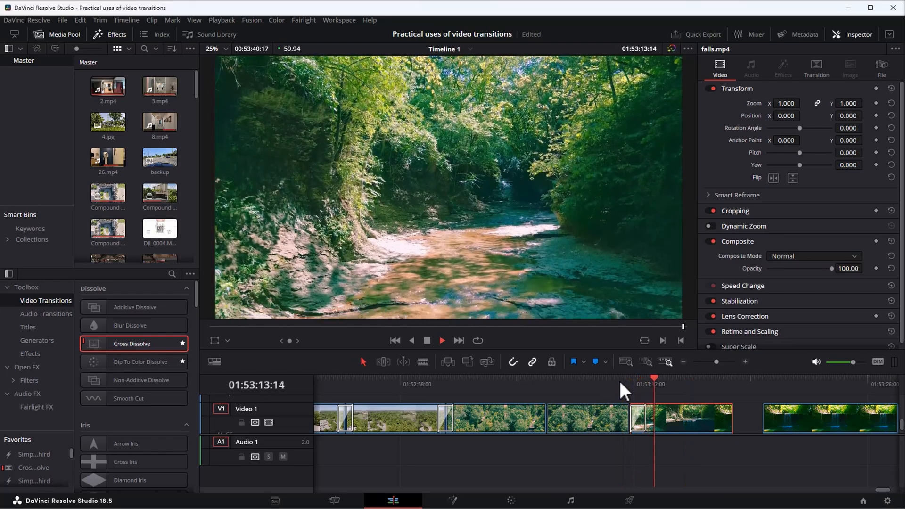
key("space")
Move the falls waterfall clip back against the end of the trimmed falls.mp4 clip, and play across the cut.
mouse_move(785, 417)
left_mouse_down()
mouse_move(794, 420)
mouse_move(770, 418)
left_mouse_up()
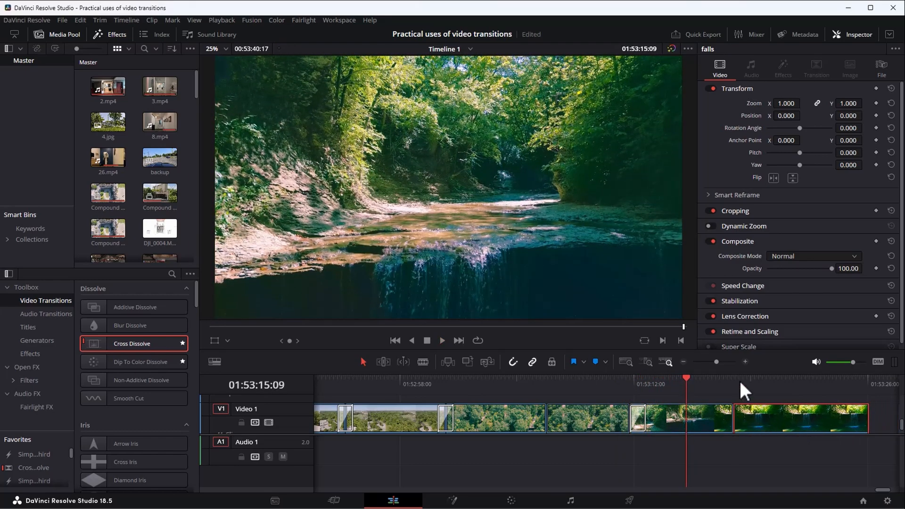
left_click(726, 381)
key("space")
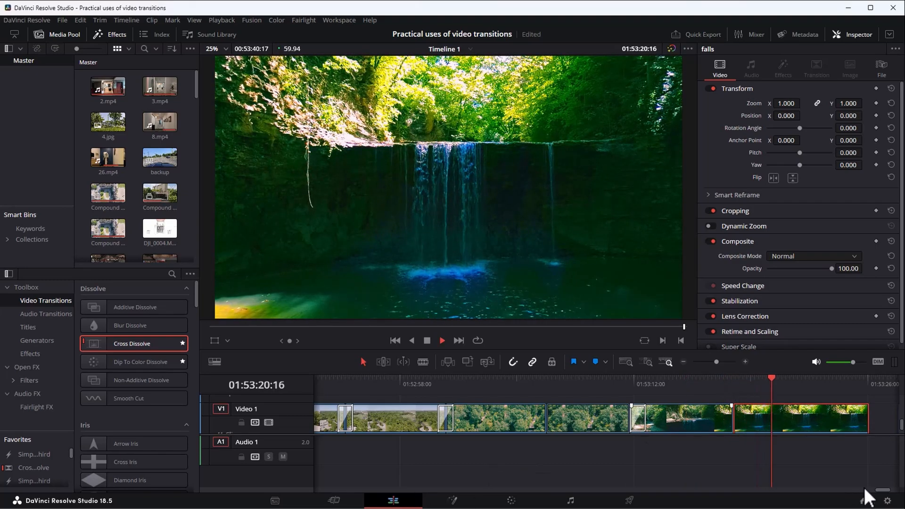
key("space")
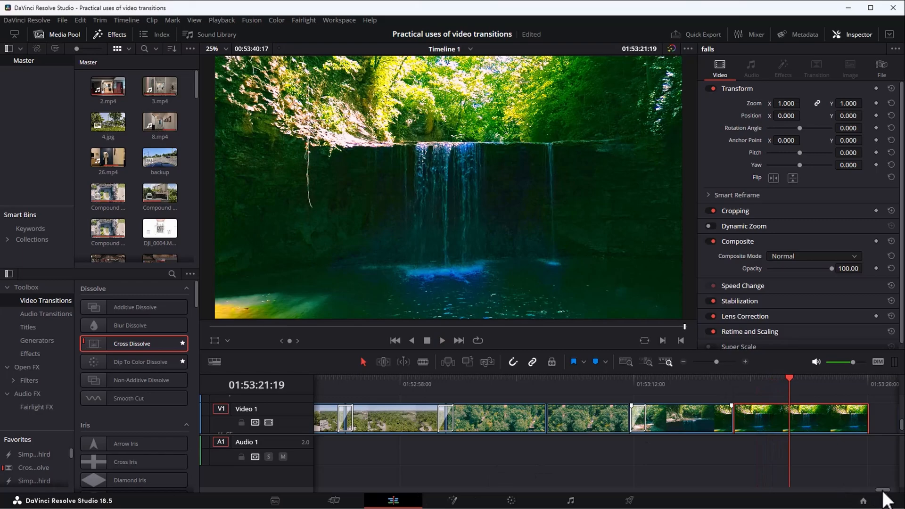
Review the opening of the falls waterfall clip and return to its cut with the preceding clip at 01:53:17:59.
left_click_drag(883, 491, 885, 490)
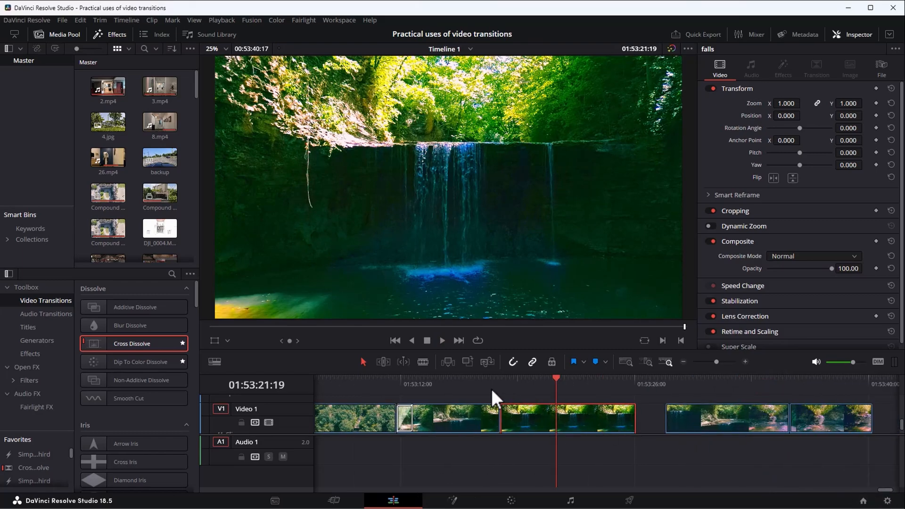
left_click(503, 380)
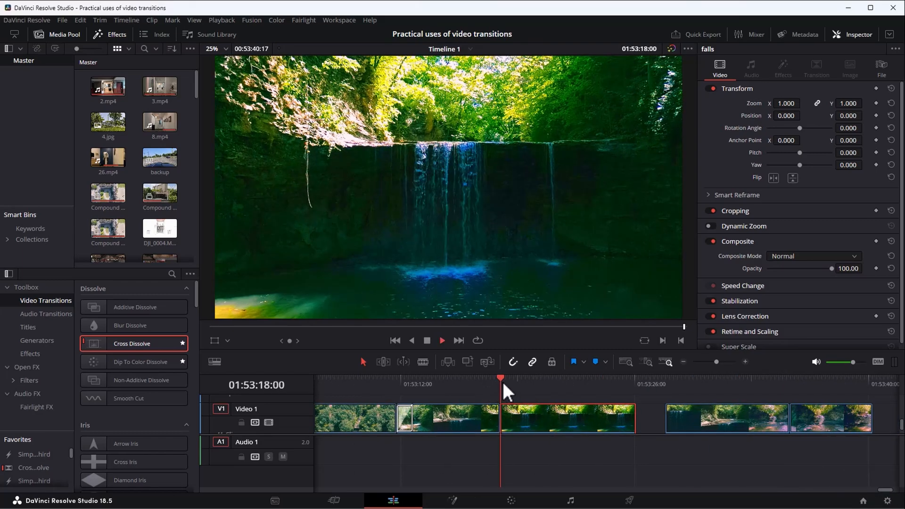
left_click(533, 385)
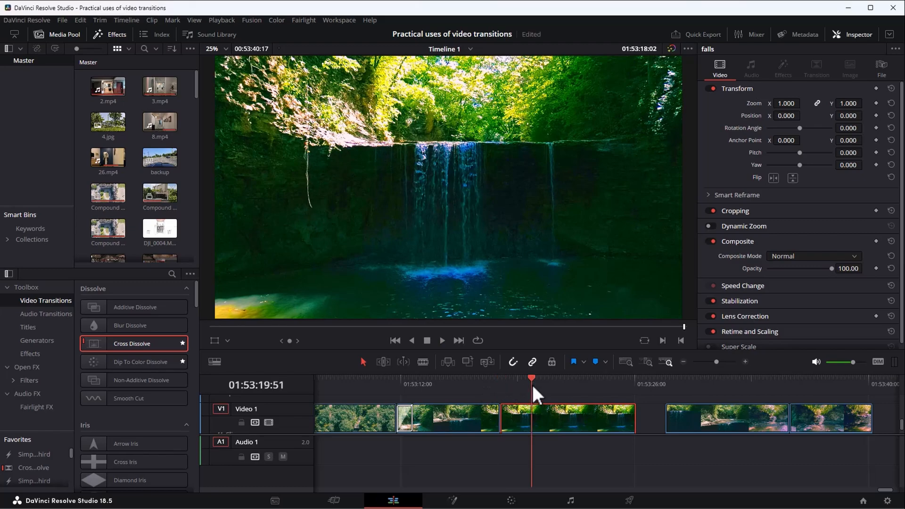
key("space")
key("space")
left_click(500, 381)
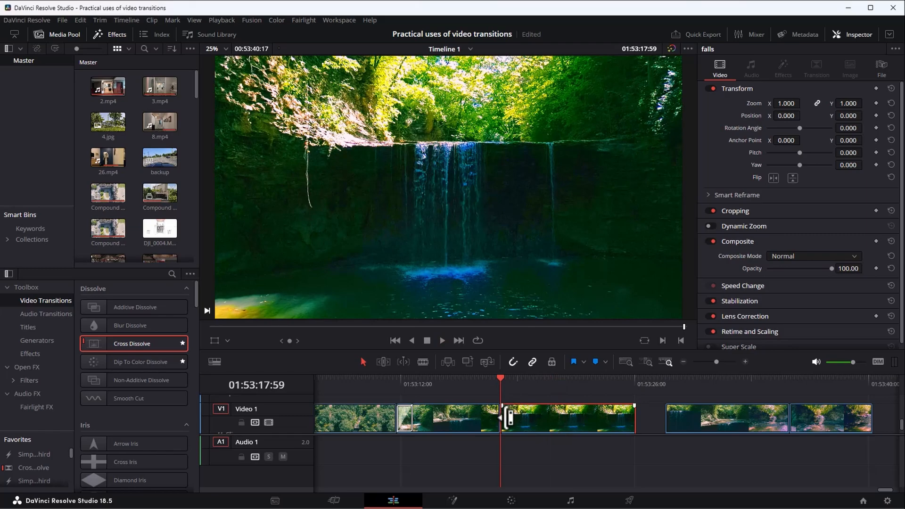
Split the falls waterfall clip at 01:53:20:59 and play its first part up to the new cut.
left_click_drag(508, 418, 558, 420)
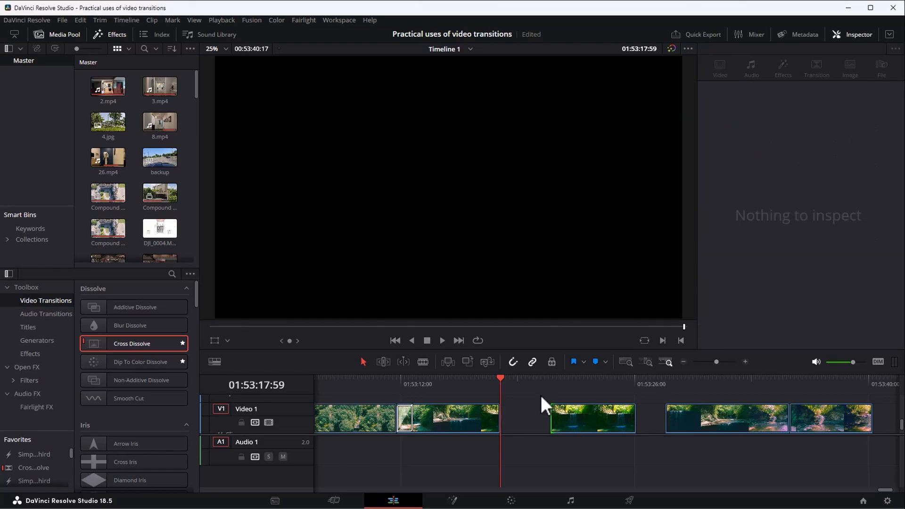
left_click(550, 377)
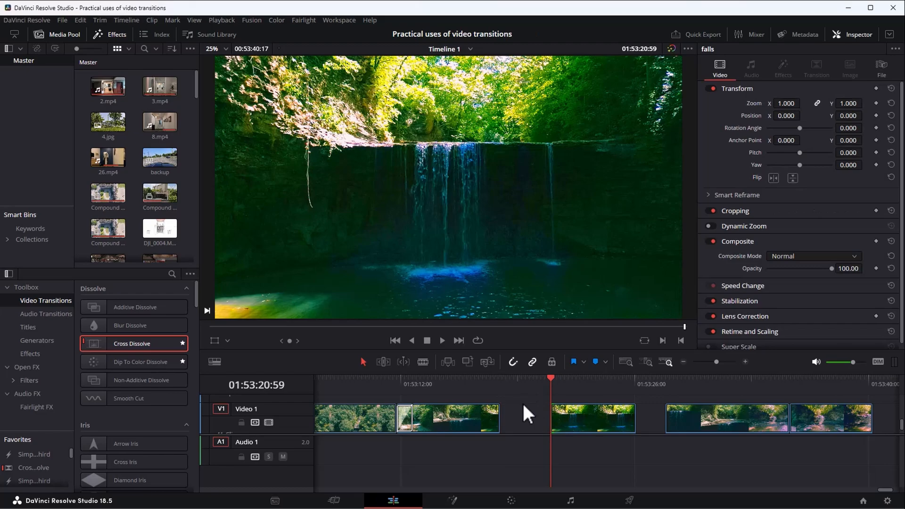
key("ctrl+z")
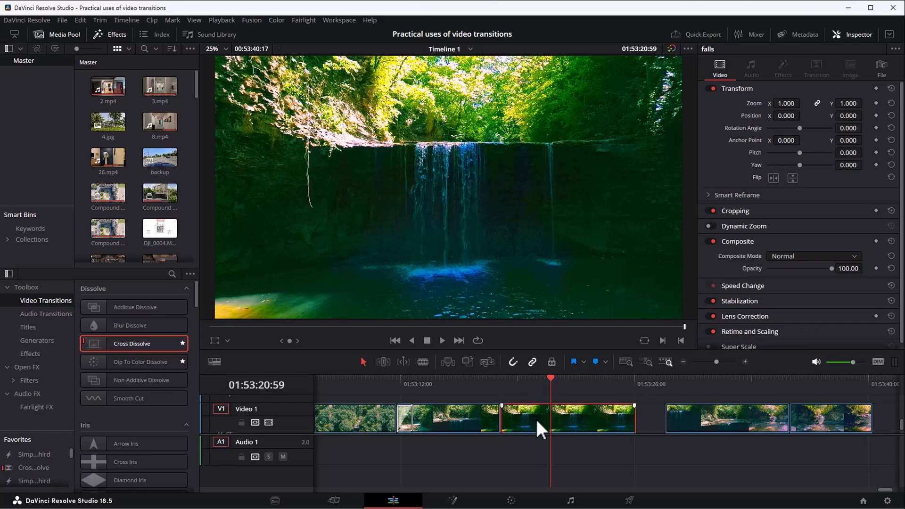
key("ctrl+b")
left_click(574, 417)
left_click(531, 413)
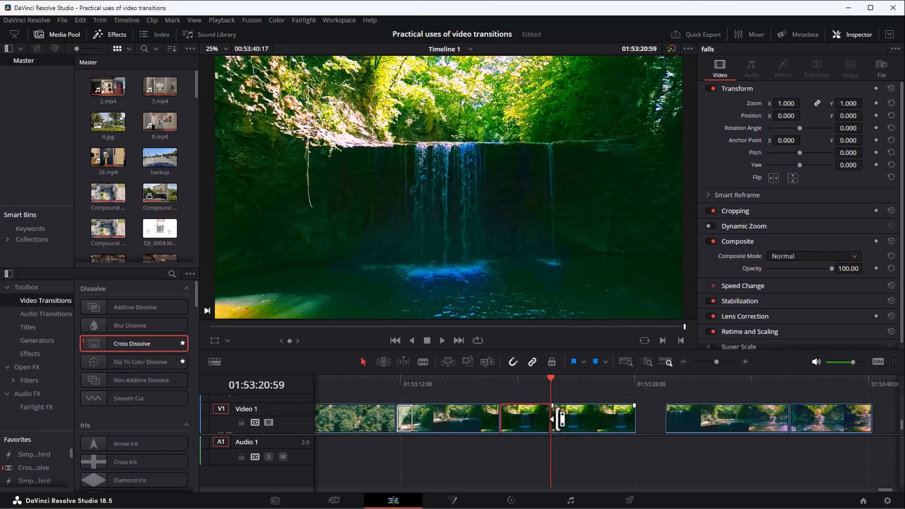
left_click(503, 382)
key("space")
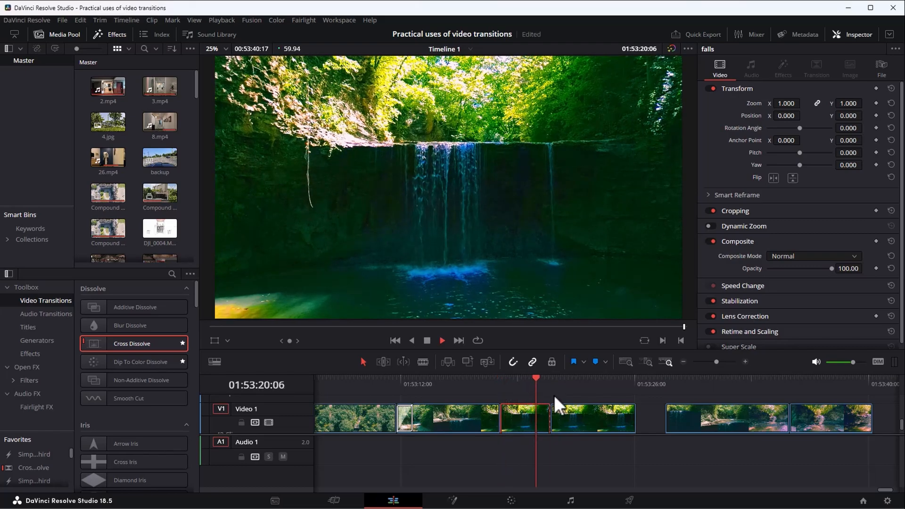
Add Zoom and Position keyframes to the second falls segment at 01:53:20:59.
left_click(565, 414)
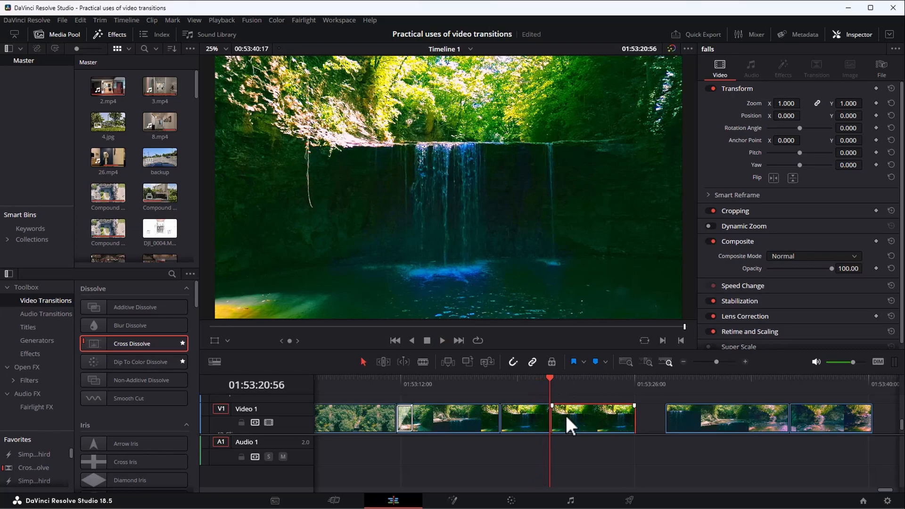
left_click(551, 381)
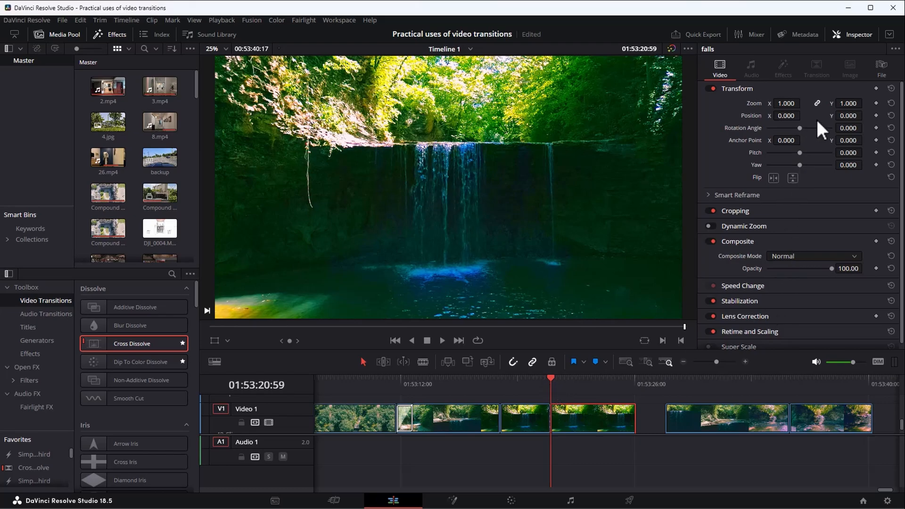
left_click(877, 103)
left_click(876, 115)
Trim the black frames off the end of the second falls segment, back to about 01:53:25:46.
left_click(630, 380)
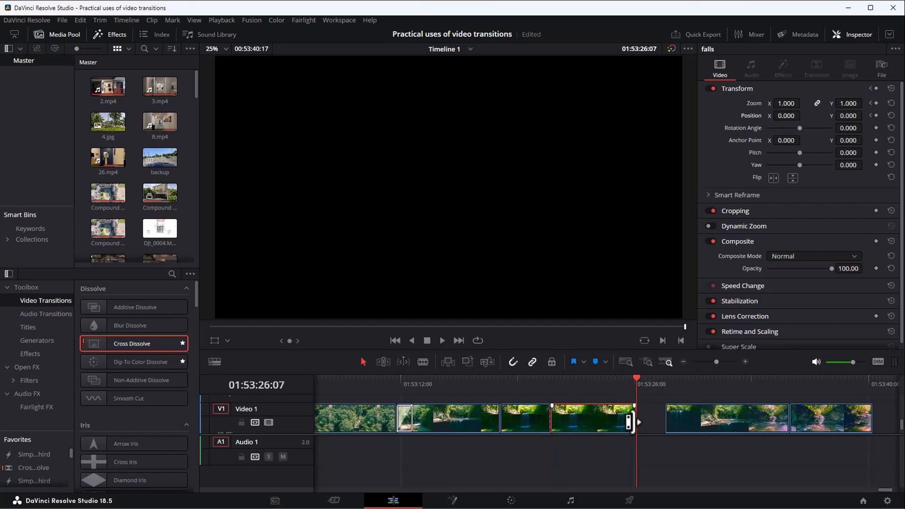
scroll(648, 417, "up", 5)
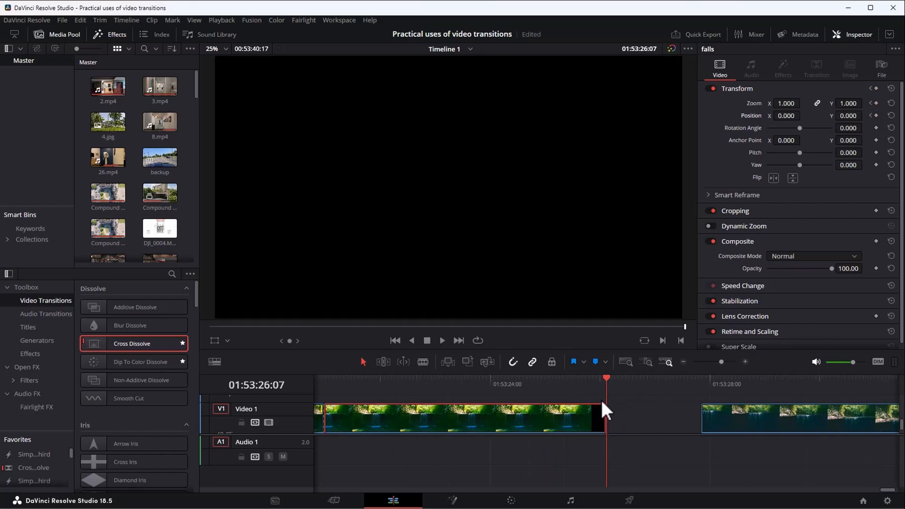
scroll(599, 405, "up", 2)
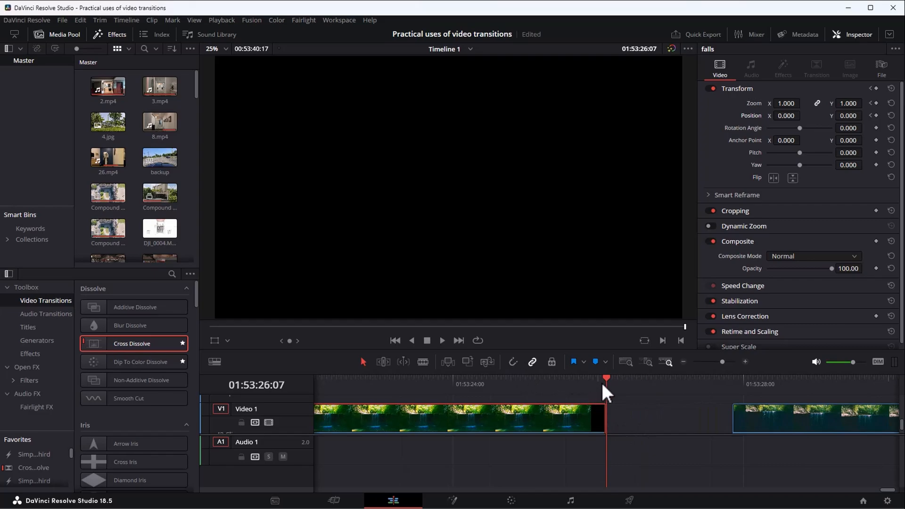
key("Left")
left_click_drag(604, 383, 587, 383)
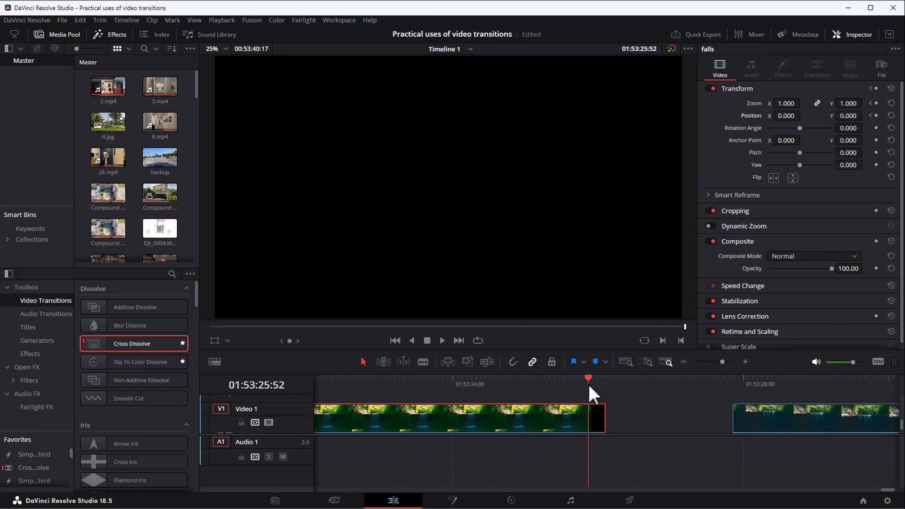
left_click(529, 386)
key("space")
key("space")
left_click(596, 382)
left_click_drag(596, 382, 574, 383)
left_click(585, 384)
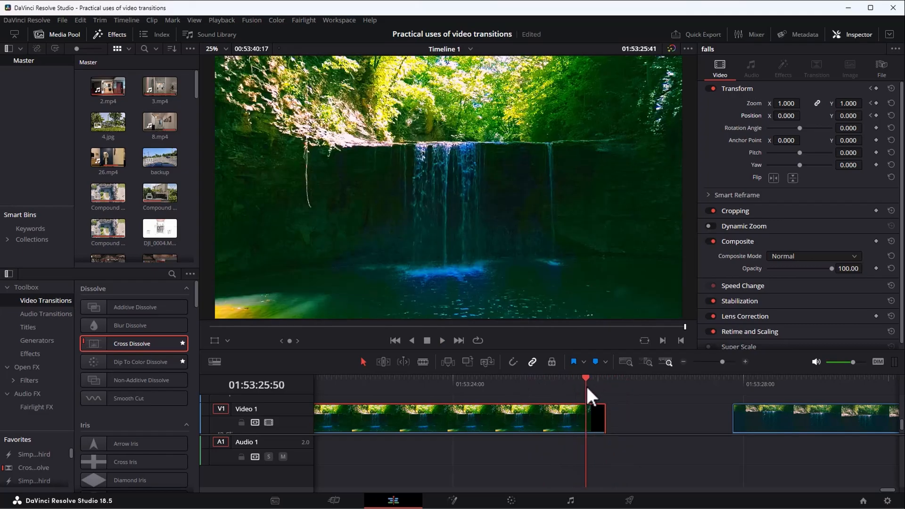
left_click(582, 392)
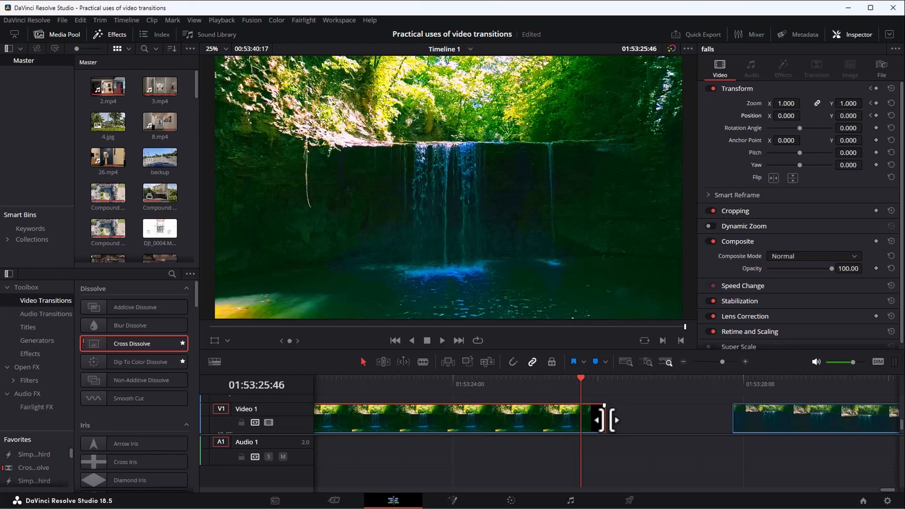
left_click_drag(605, 419, 584, 417)
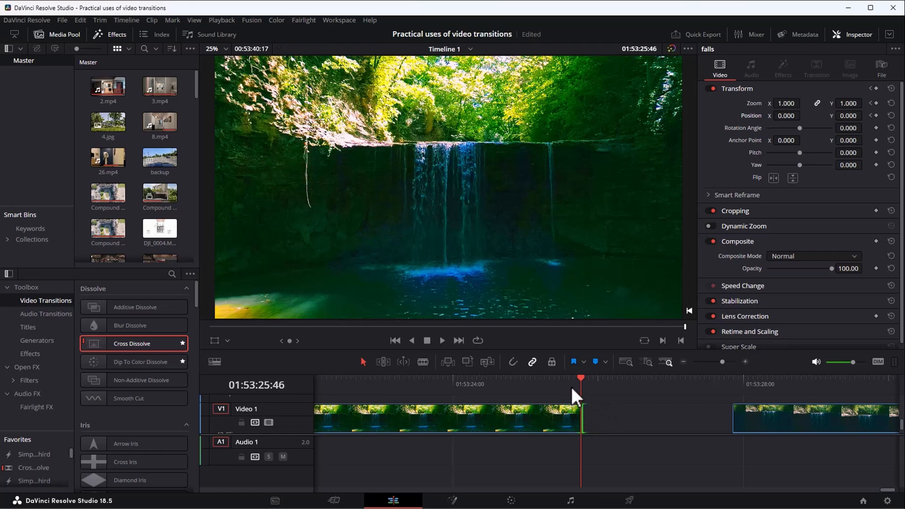
key("space")
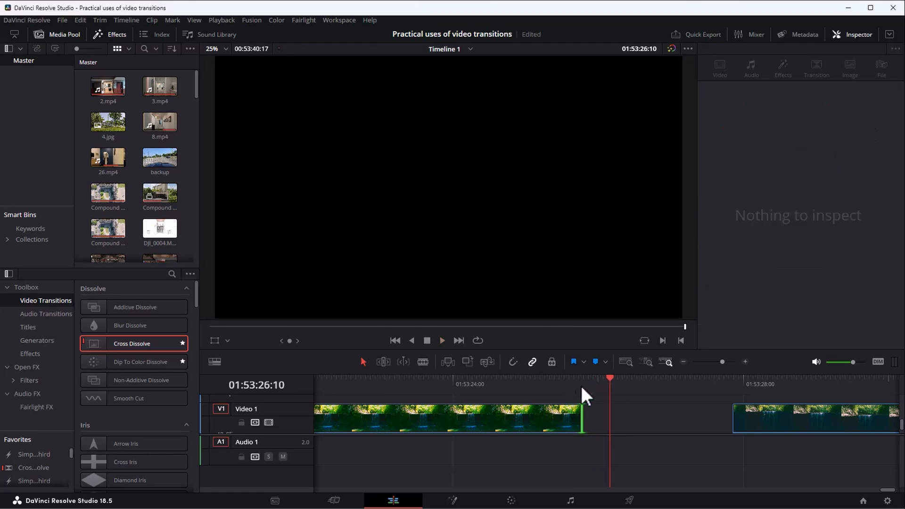
At 01:53:25:43, keyframe the second falls segment's Zoom to 1.700 and its Position to X -399, Y 125.
left_click(574, 415)
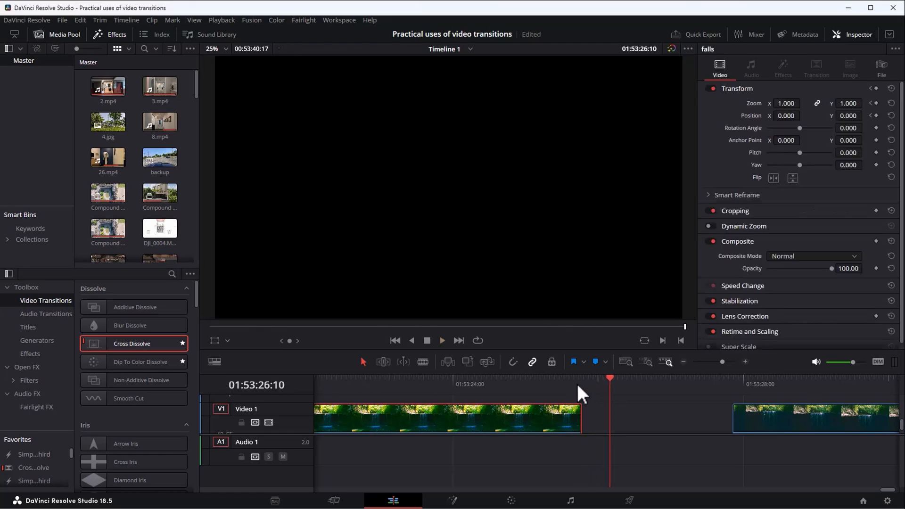
left_click(578, 383)
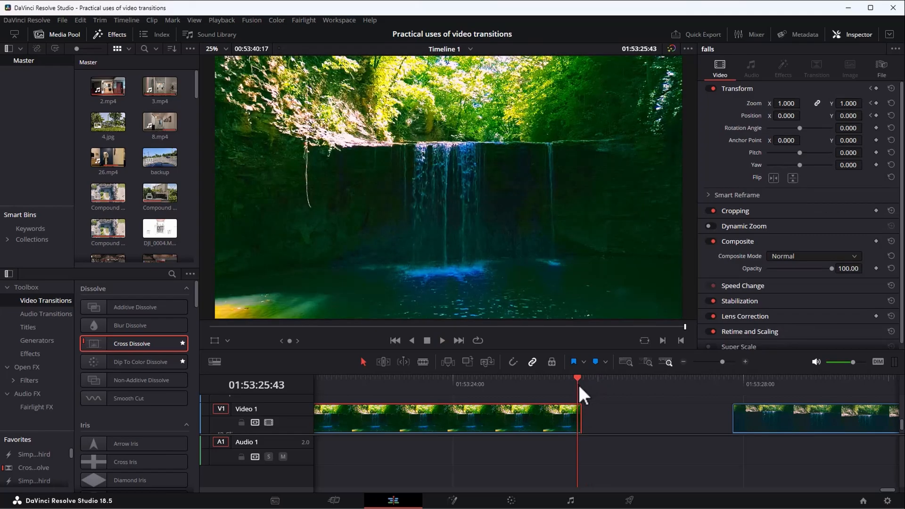
left_click(875, 103)
left_click(876, 116)
left_click_drag(785, 103, 896, 115)
left_click_drag(785, 104, 746, 116)
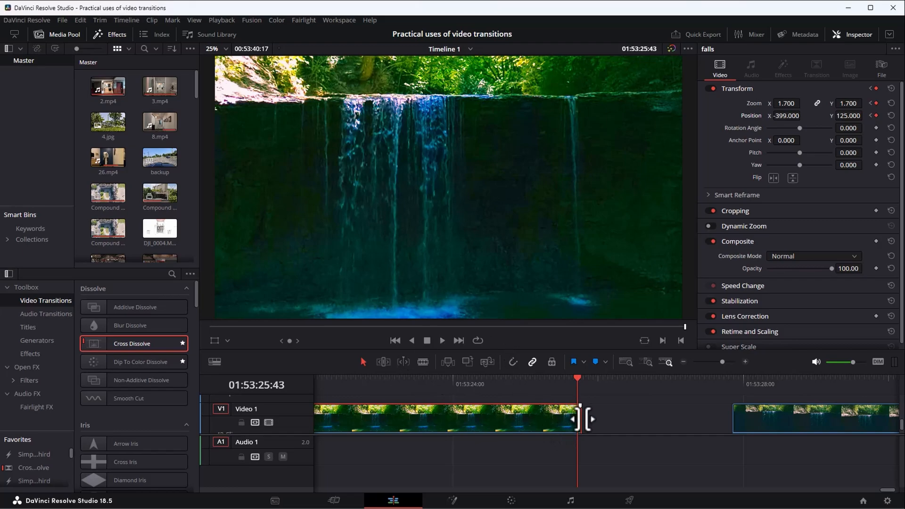
Trim the zoomed falls segment's end to about 01:53:25:41, turn on snapping and butt the following falls.mp4 clip against it.
left_click_drag(583, 419, 577, 415)
left_click(513, 362)
left_click(521, 382)
left_click_drag(763, 421, 608, 412)
Play across the cut between the zoomed falls segment and the following falls.mp4 clip.
left_click(553, 381)
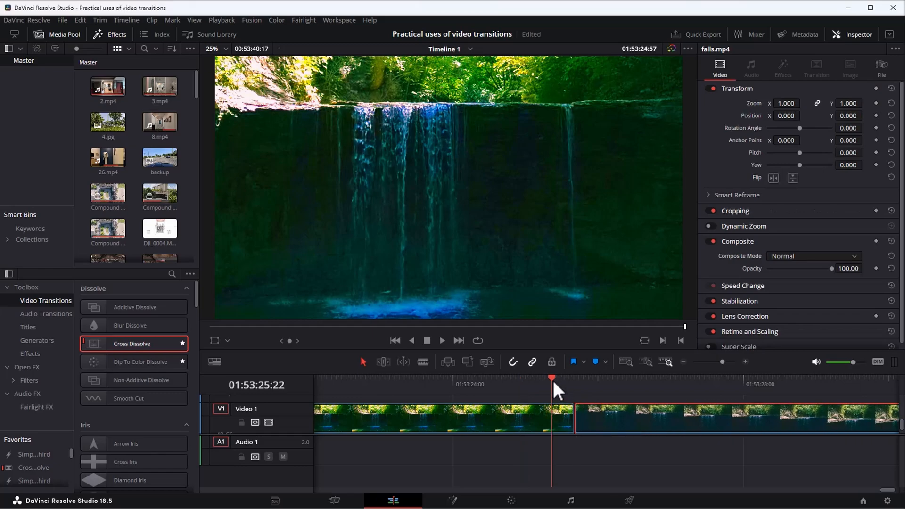
left_click(442, 339)
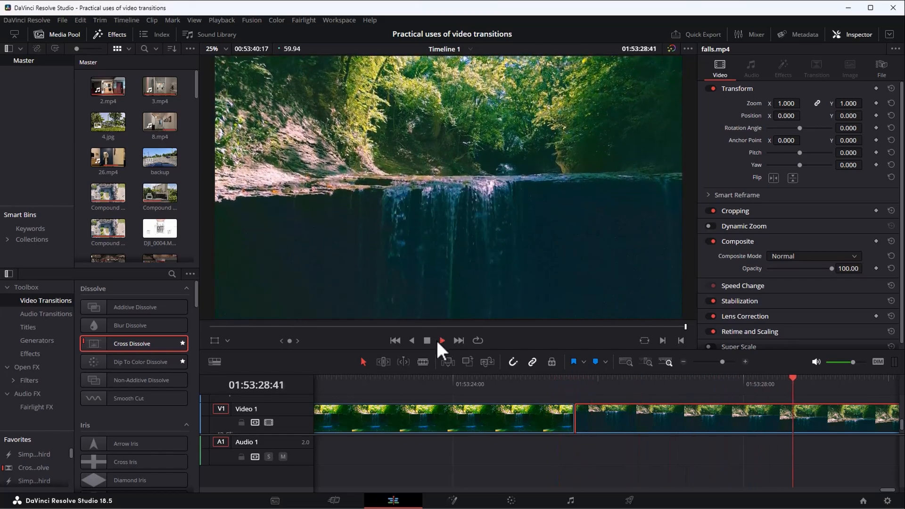
left_click(426, 341)
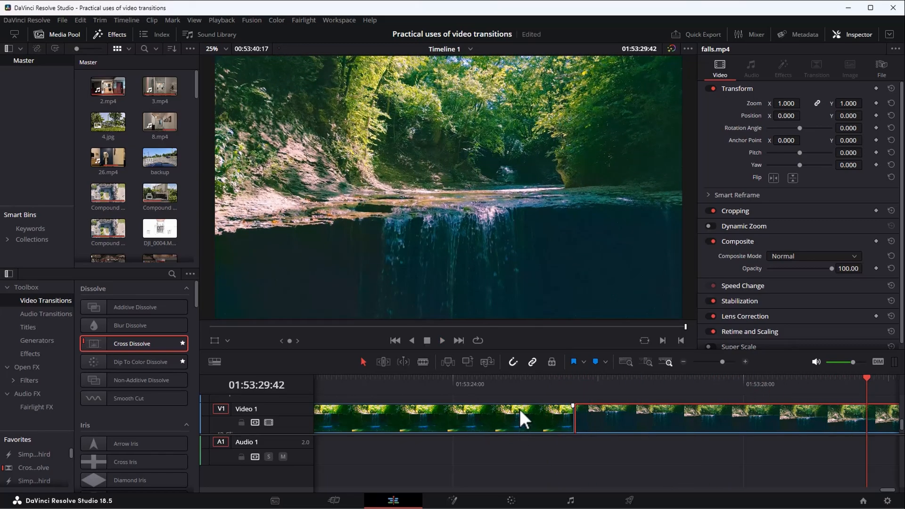
left_click(579, 377)
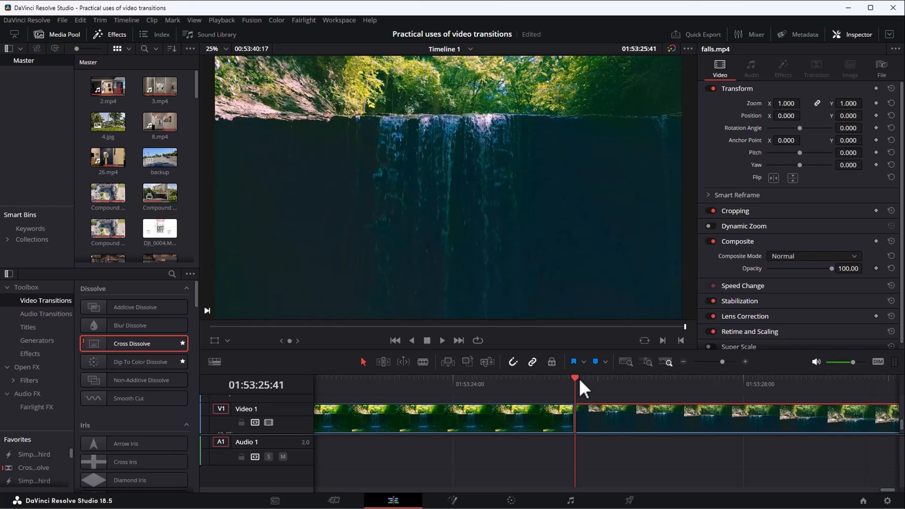
left_click(557, 383)
key("space")
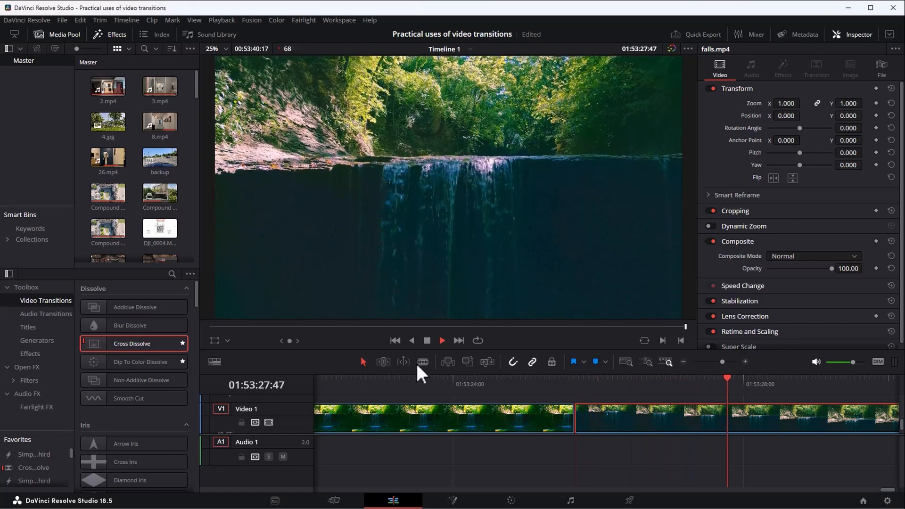
left_click(427, 341)
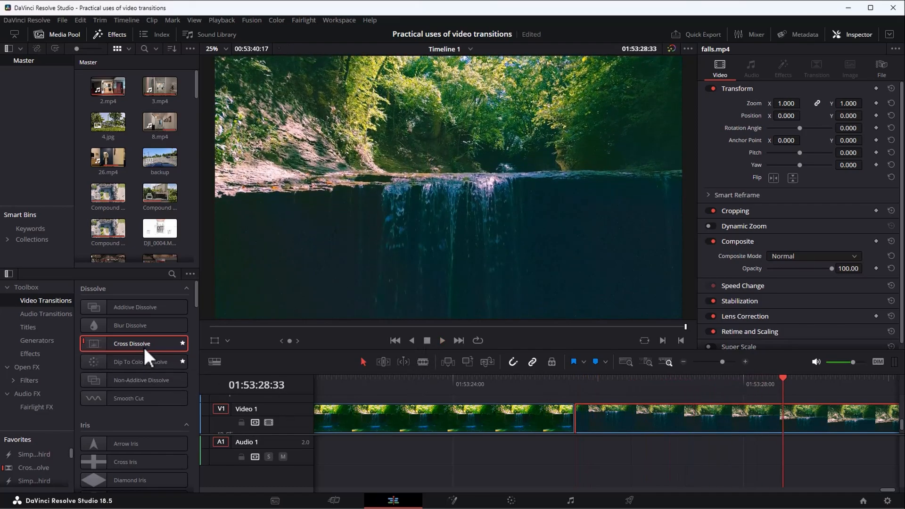
Add a Cross Dissolve between the zoomed falls segment and the falls.mp4 clip, and play the sequence from 01:53:17:04.
left_click_drag(144, 343, 573, 420)
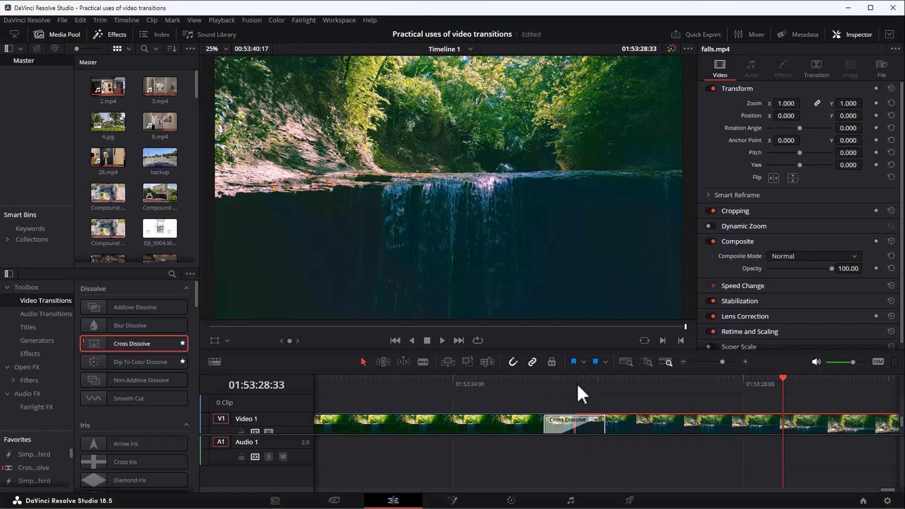
left_click(576, 383)
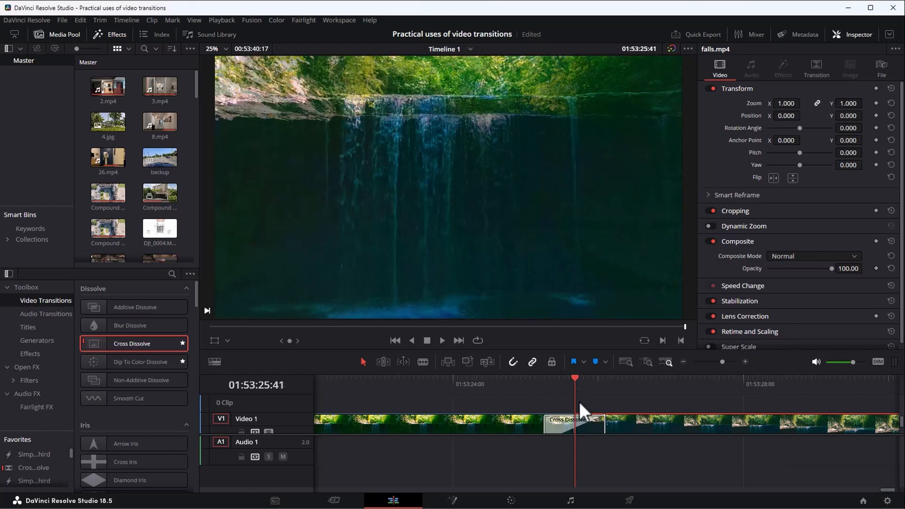
key("ctrl+minus")
scroll(575, 408, "down", 4)
scroll(590, 403, "up", 3)
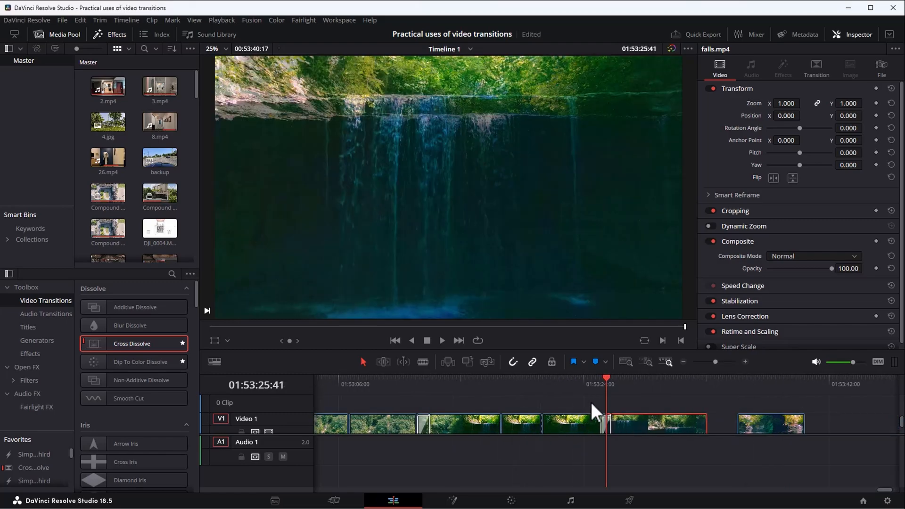
left_click(501, 383)
left_click(489, 381)
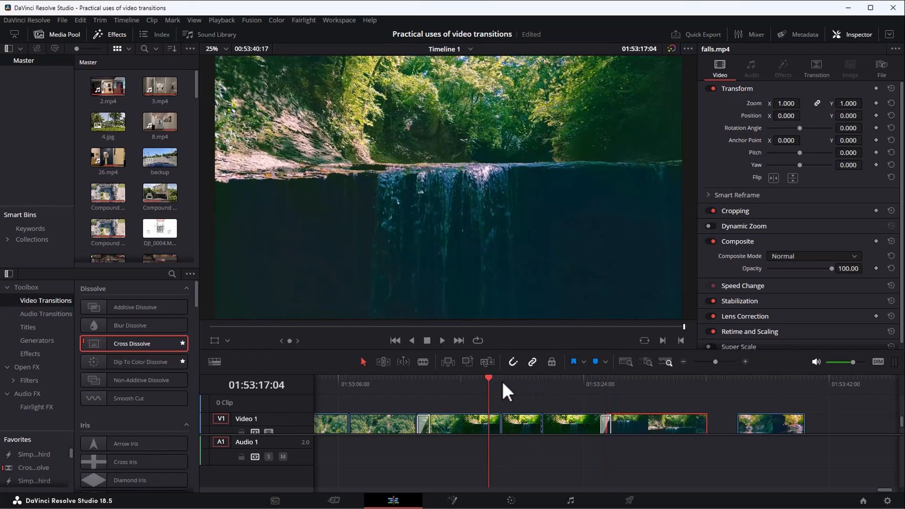
left_click(442, 340)
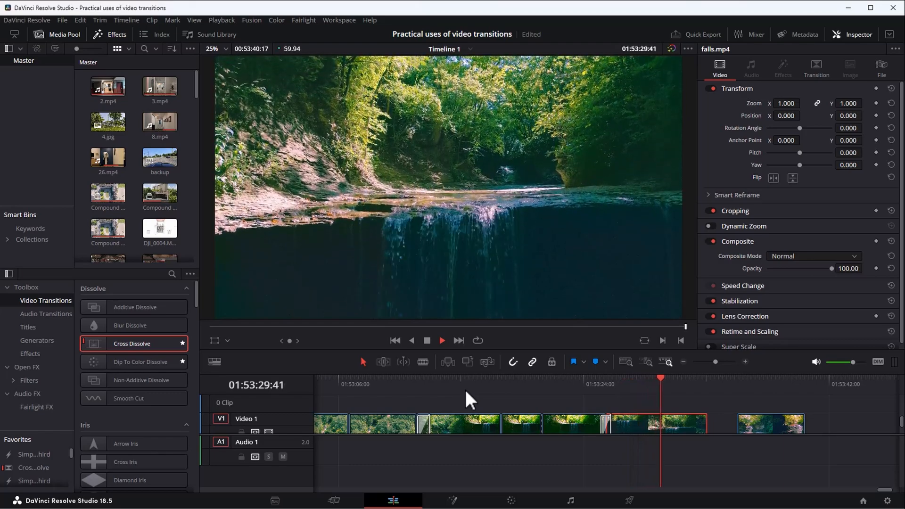
key("space")
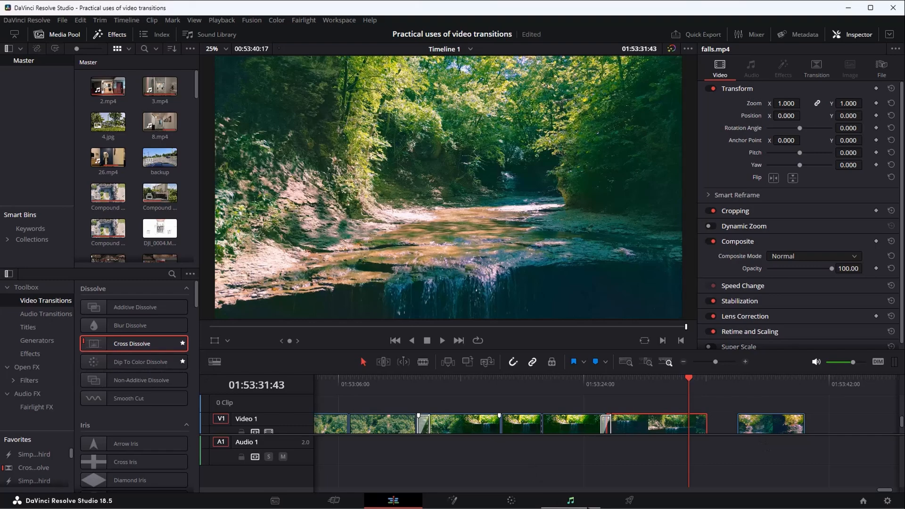
Move the last creek clip back against the end of the falls.mp4 clip, and play across the cut.
left_click_drag(891, 491, 890, 491)
left_click_drag(841, 421, 810, 420)
left_click(776, 378)
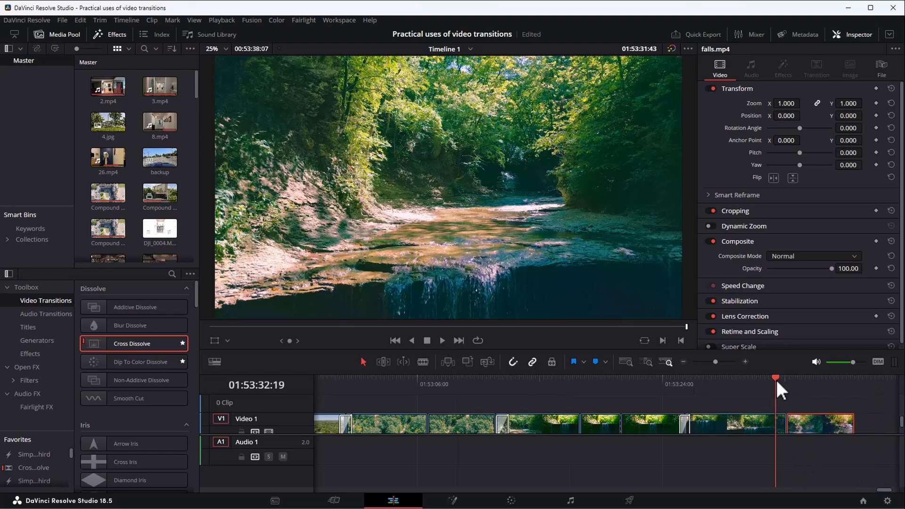
key("space")
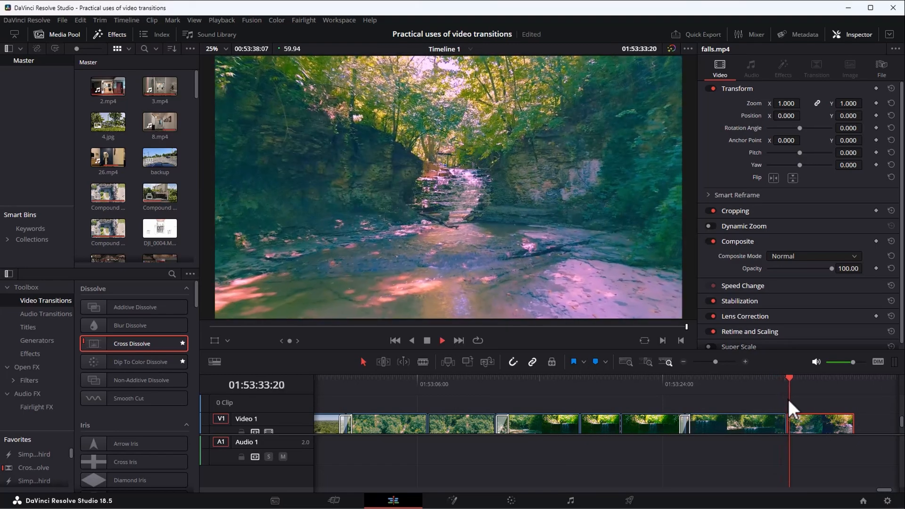
key("space")
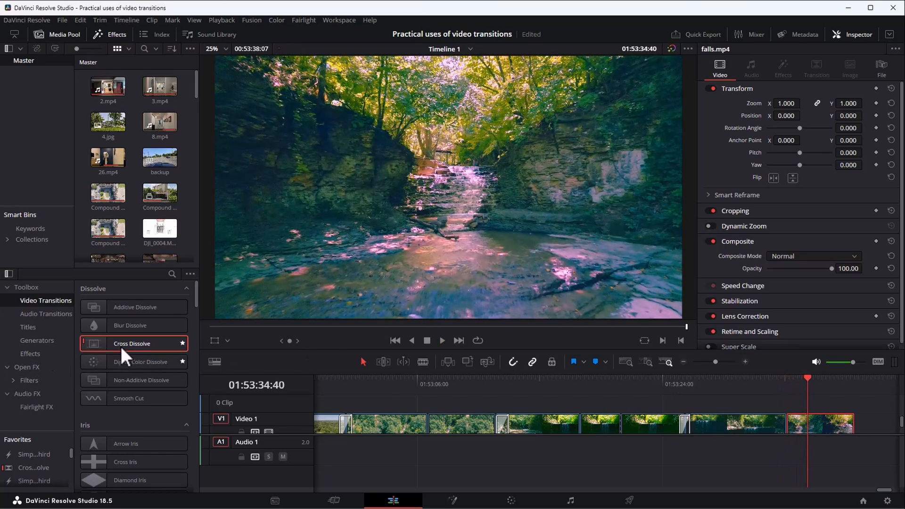
Add a Cross Dissolve at the cut before the last creek clip, and play it back.
left_click_drag(120, 344, 783, 431)
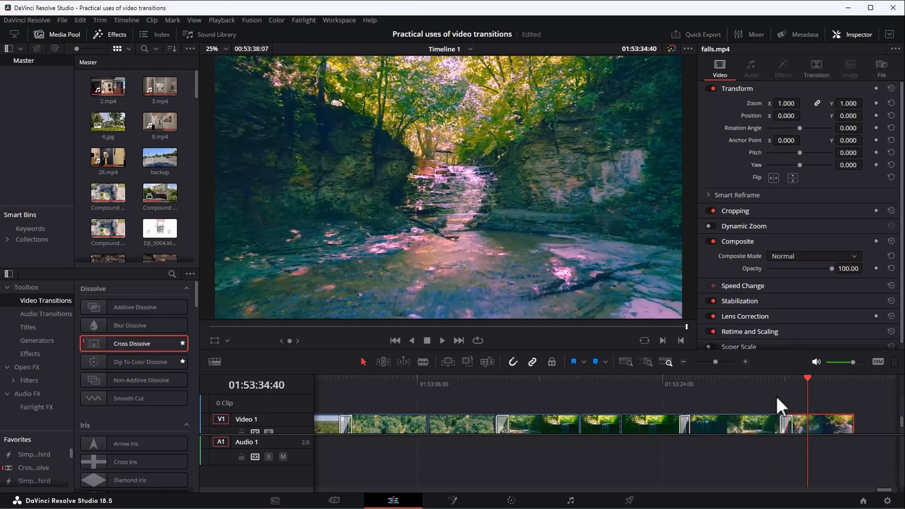
left_click(769, 383)
key("space")
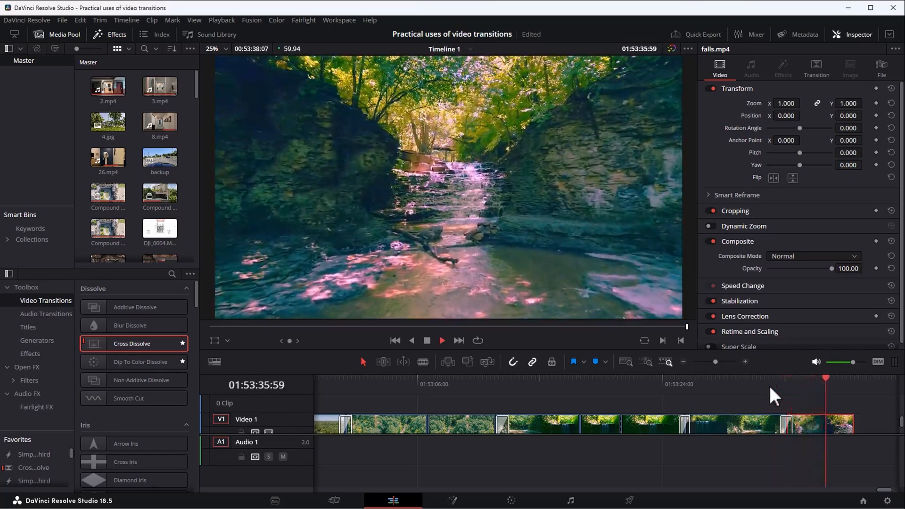
key("space")
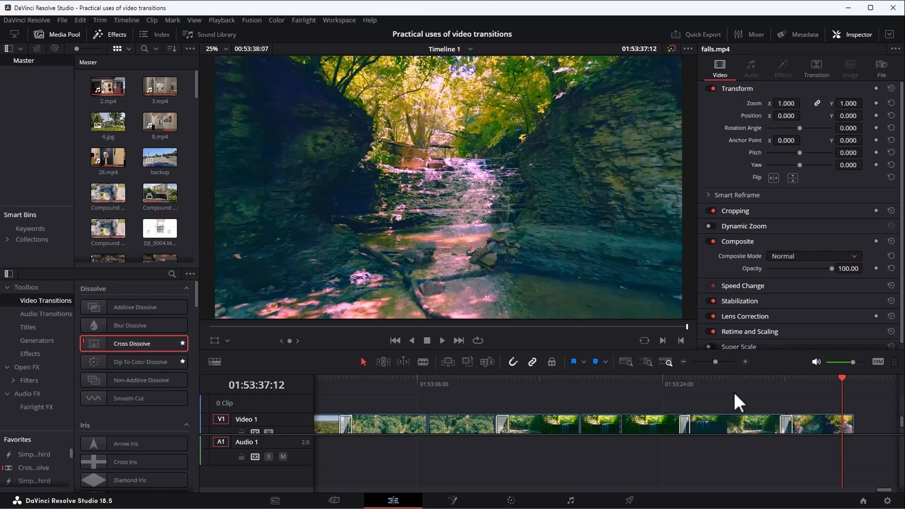
Browse the available video transitions down to the Motion and Shape categories.
scroll(103, 415, "down", 5)
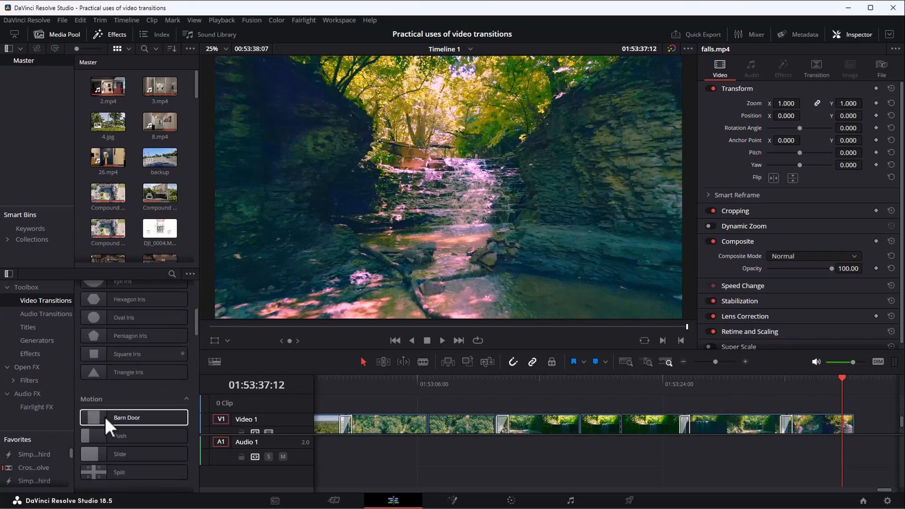
scroll(103, 415, "down", 3)
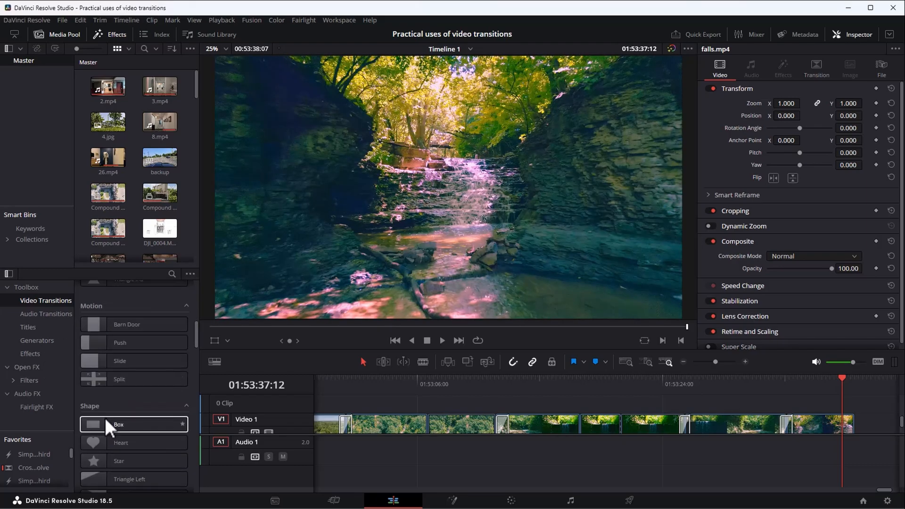